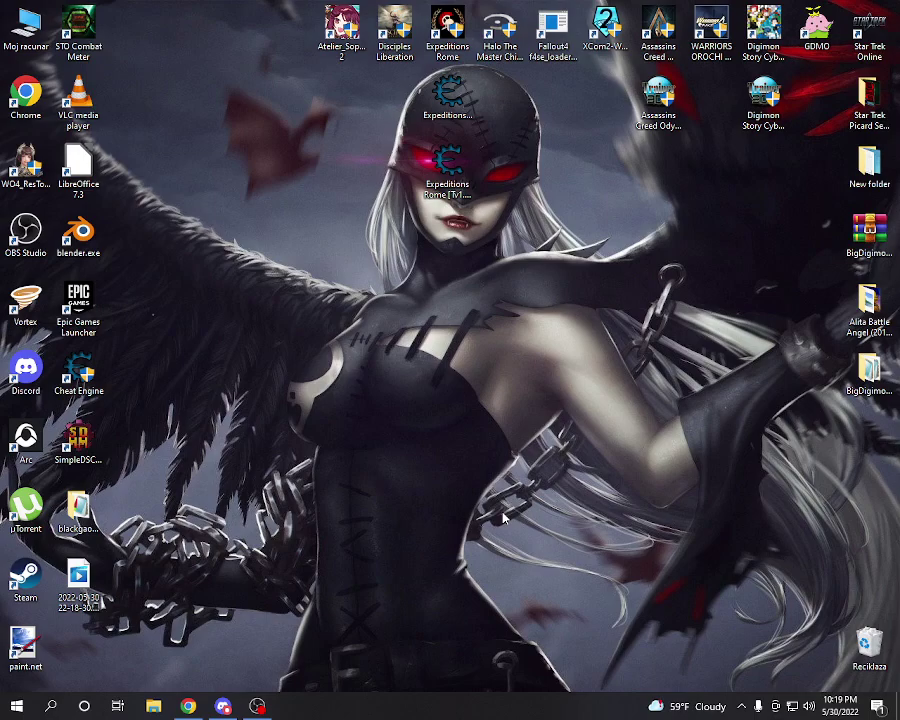
Open the modfiles folder inside the desktop's blackgaogomon folder and look over its subfolders and model files.
double_click(78, 508)
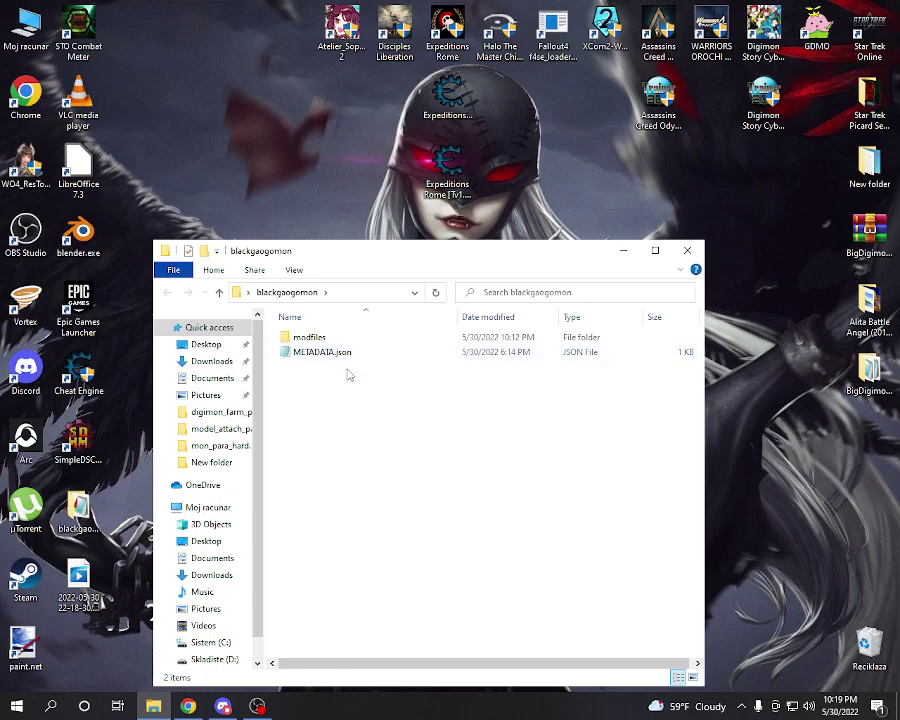
double_click(314, 340)
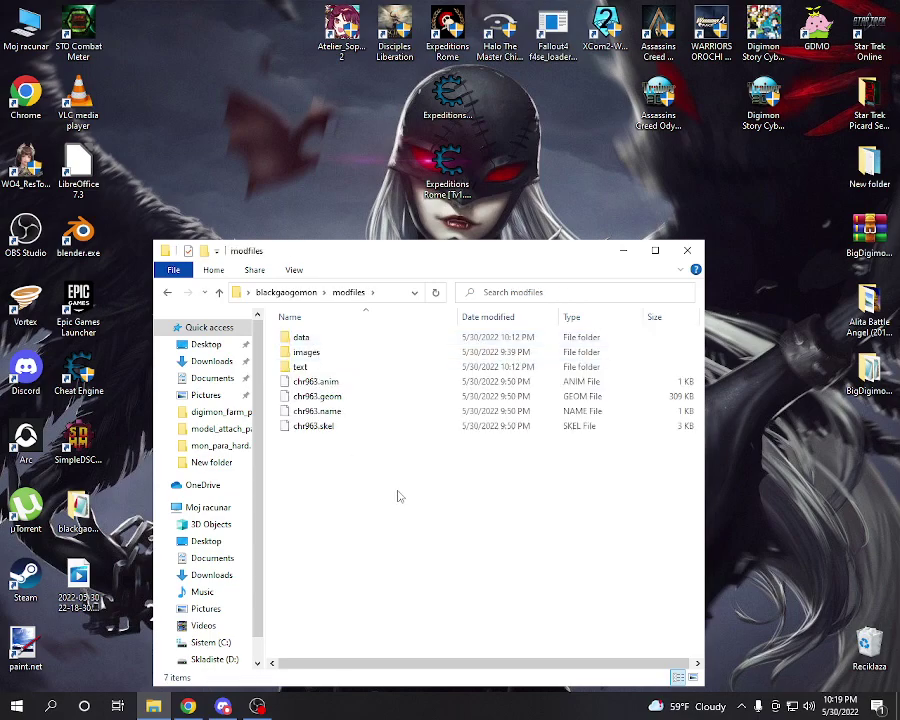
click(312, 341)
key(Down)
key(Down)
drag(377, 494, 317, 412)
click(306, 352)
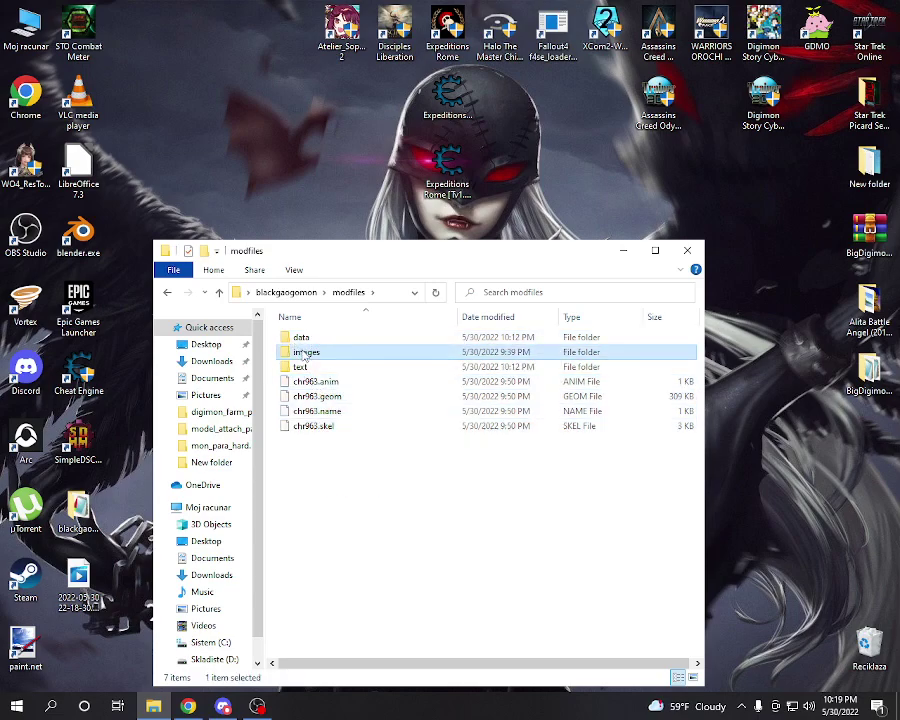
click(303, 368)
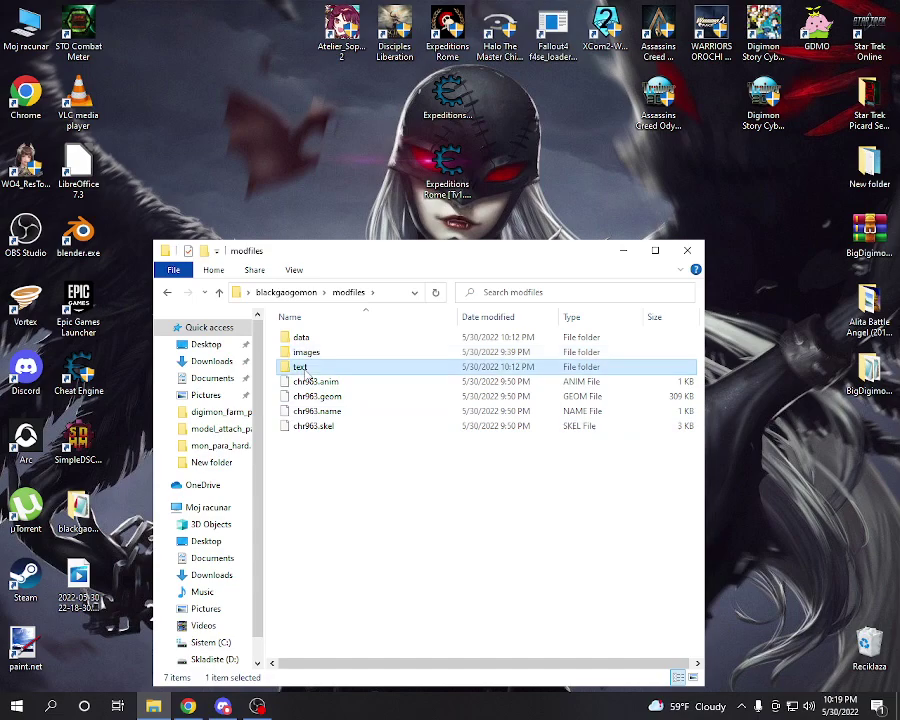
Look at the contents of charname.mbe inside the text folder and return to the modfiles folder.
double_click(303, 368)
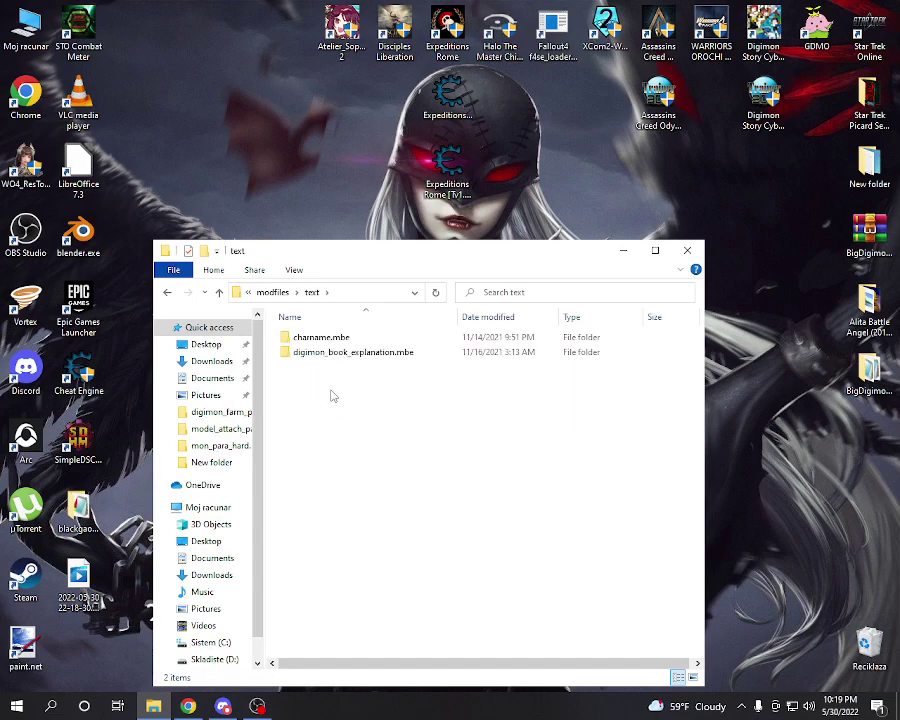
double_click(313, 340)
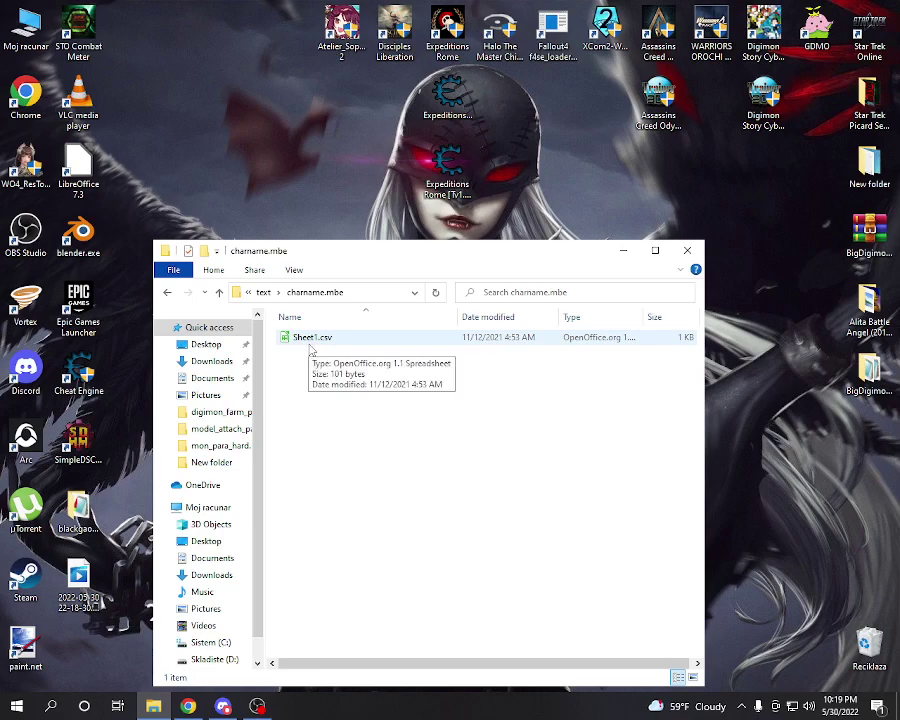
right_click(306, 343)
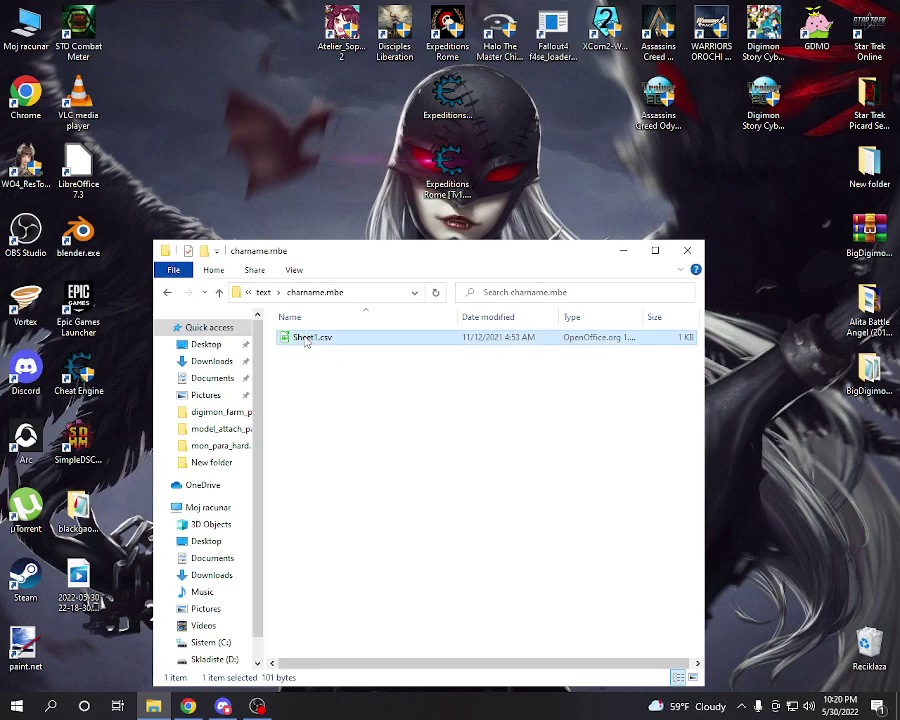
click(295, 381)
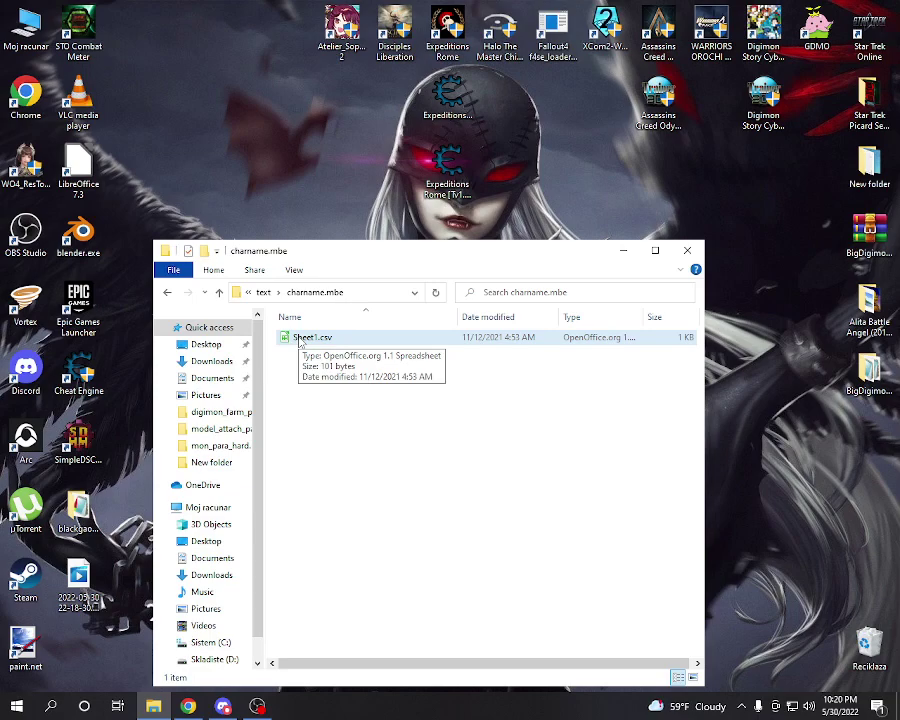
click(268, 293)
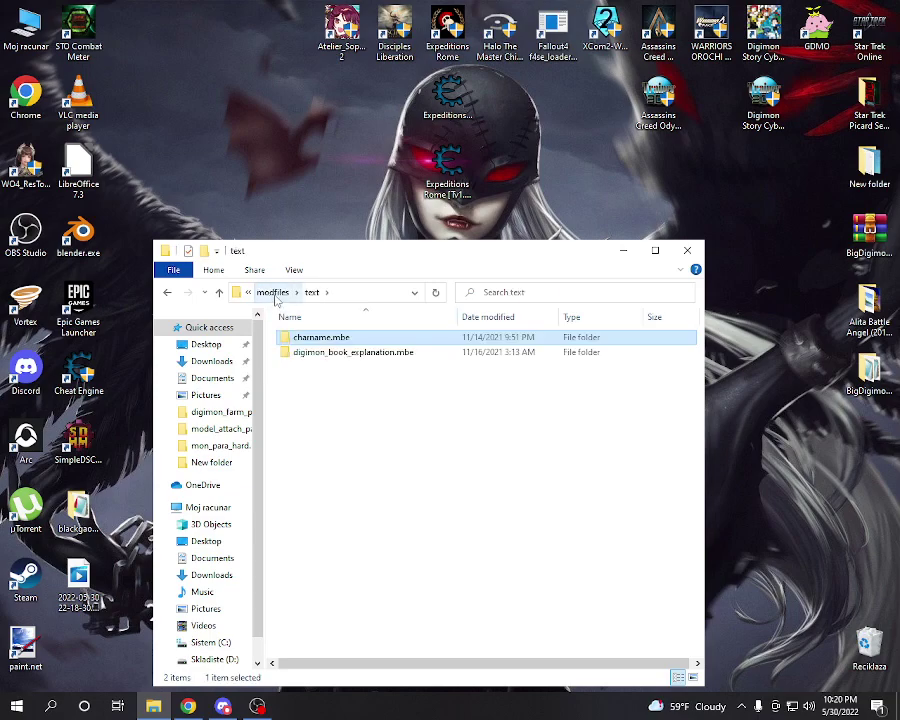
click(274, 294)
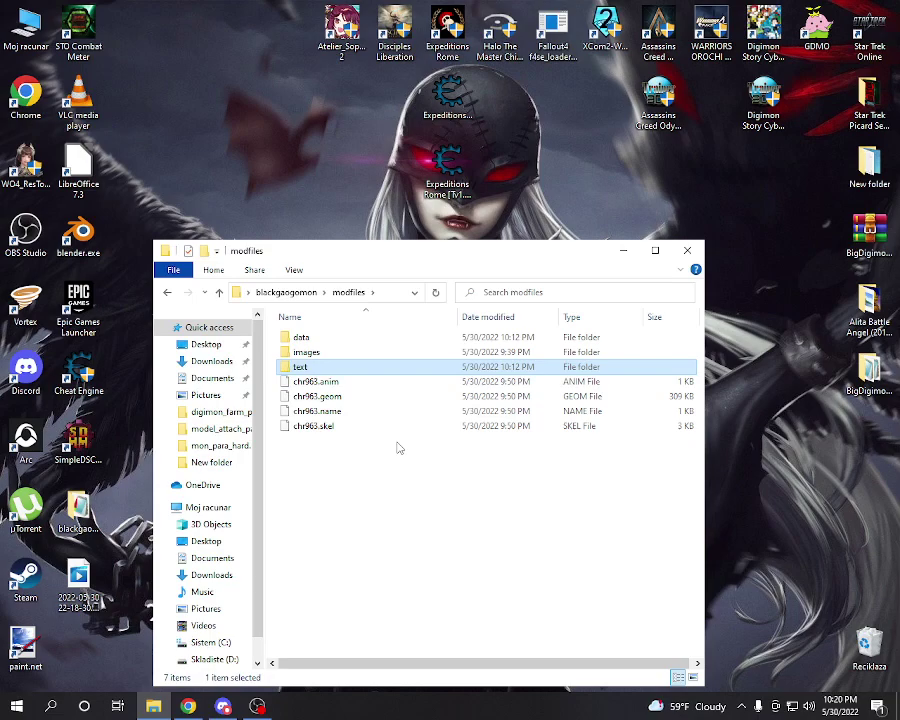
click(80, 168)
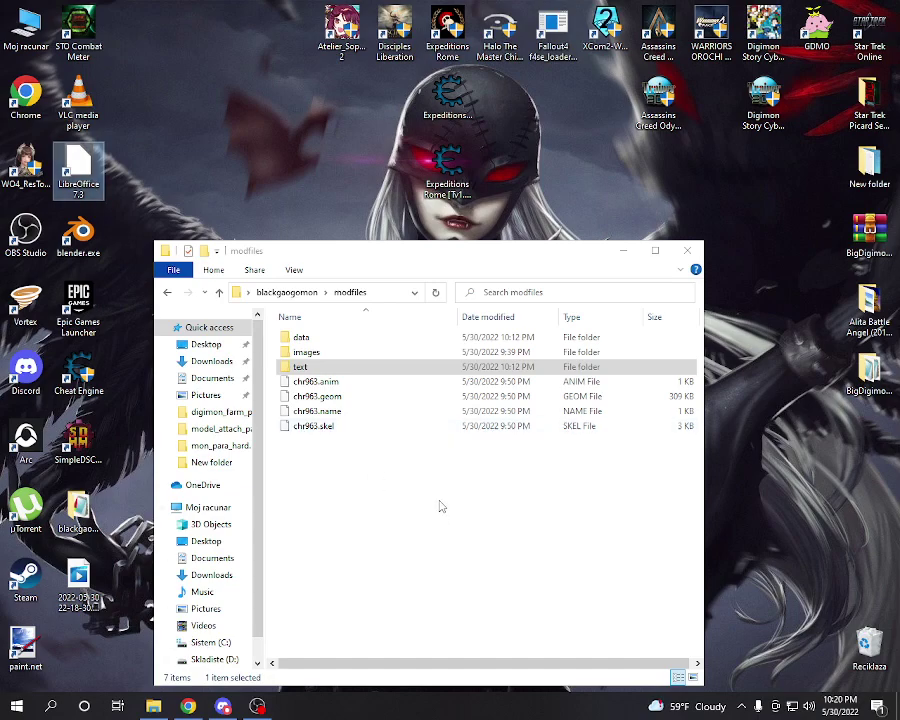
Open Sheet1.csv from the charname.mbe folder inside text.
double_click(302, 366)
double_click(305, 337)
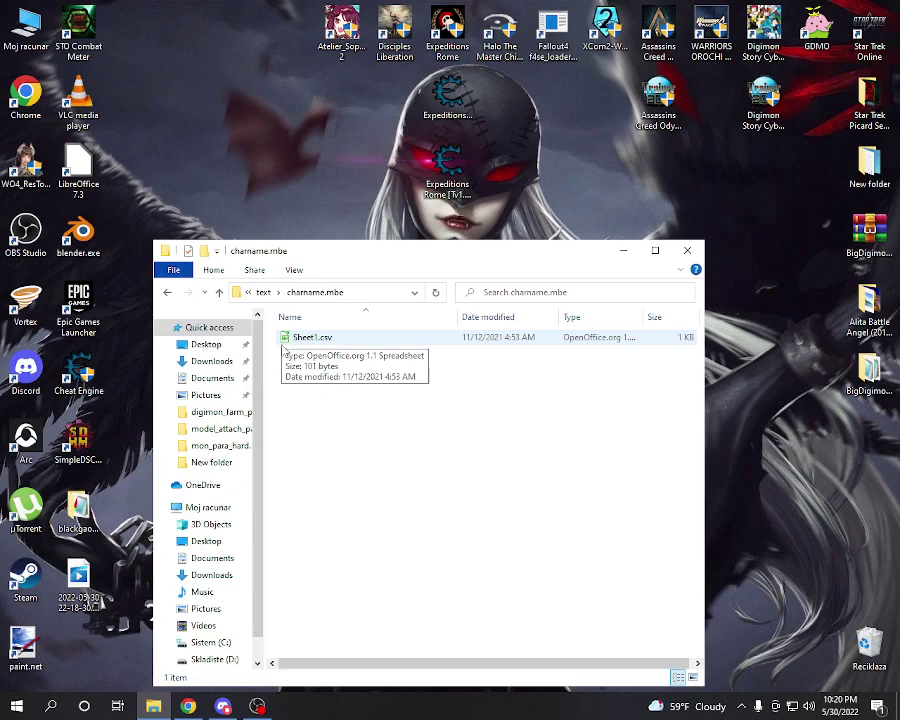
click(263, 292)
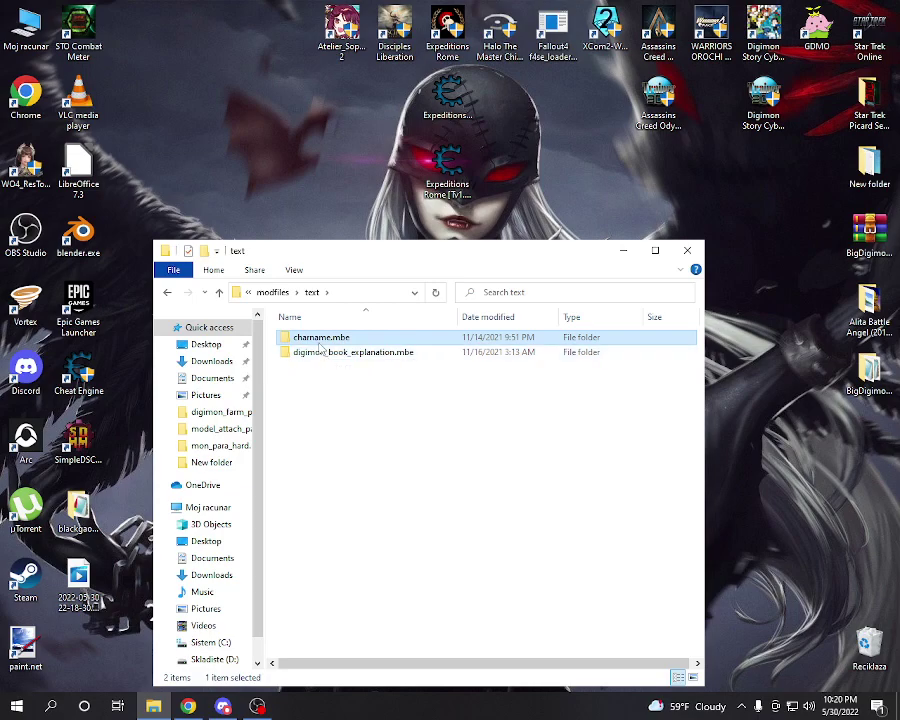
double_click(316, 339)
double_click(314, 339)
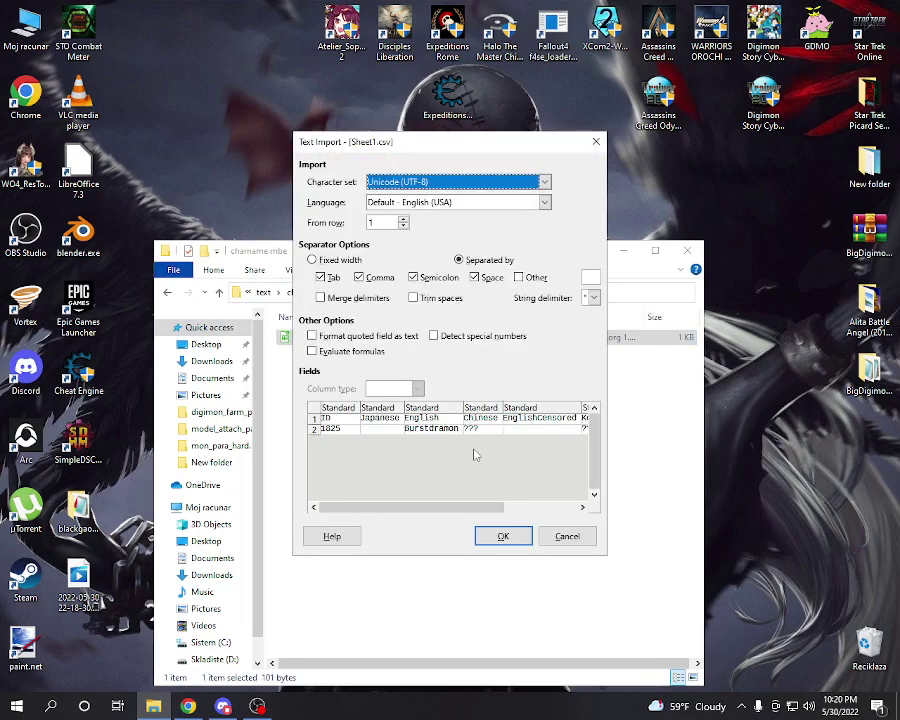
Import Sheet1.csv as a spreadsheet using the Japanese (Shift-JIS) character set.
click(268, 258)
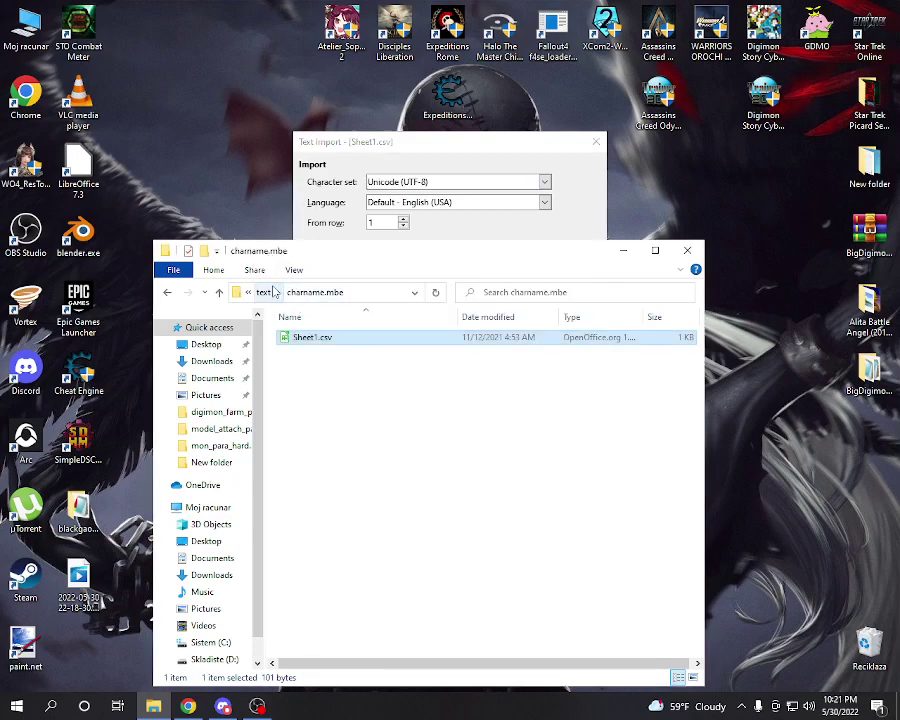
click(409, 160)
click(460, 182)
scroll(470, 256, up, 3)
scroll(470, 312, up, 1)
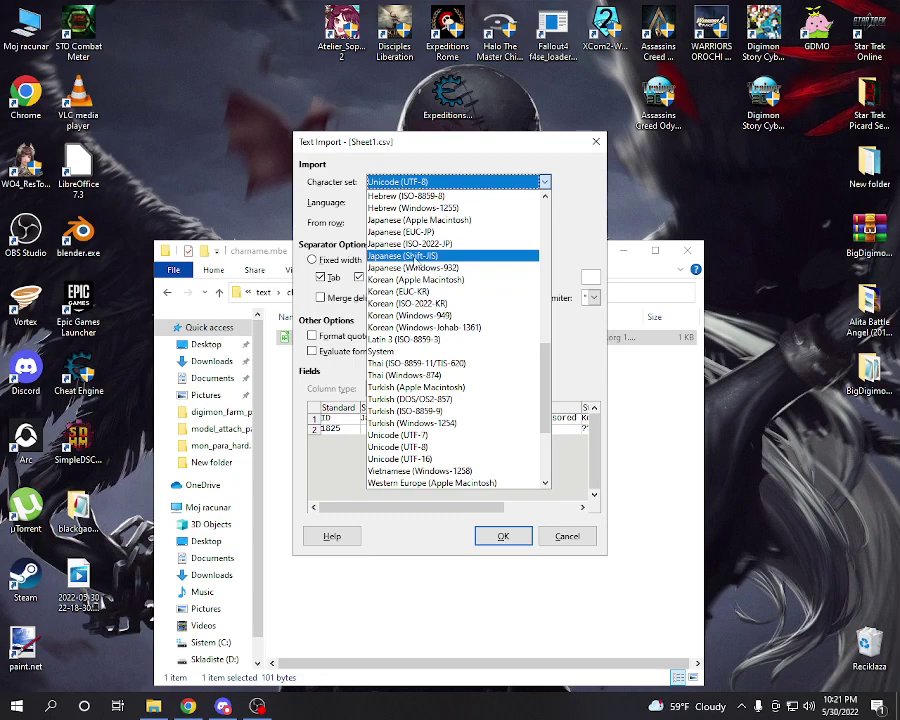
click(420, 256)
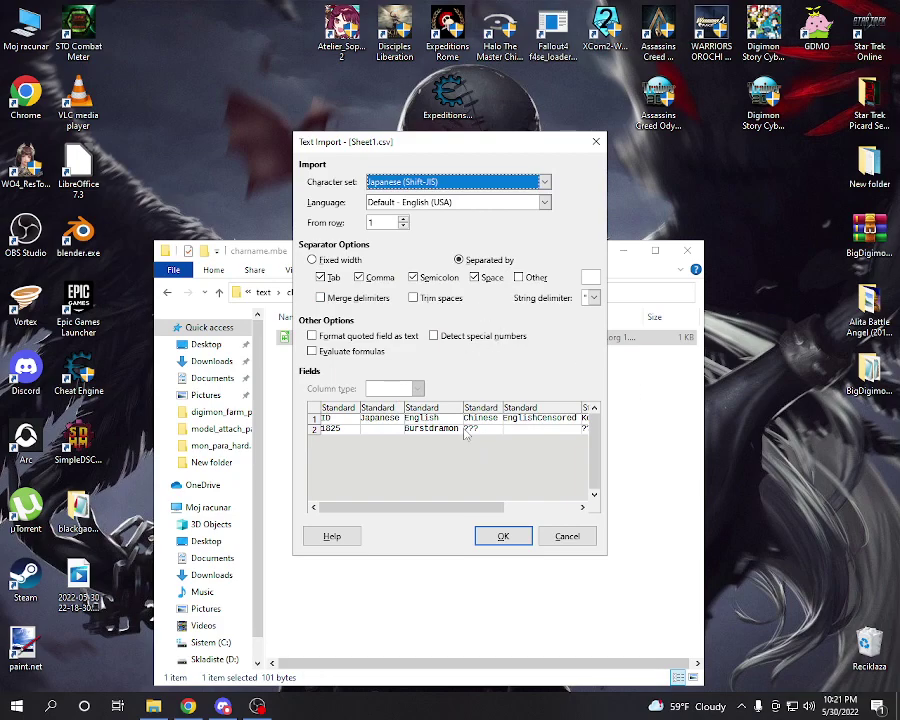
click(503, 536)
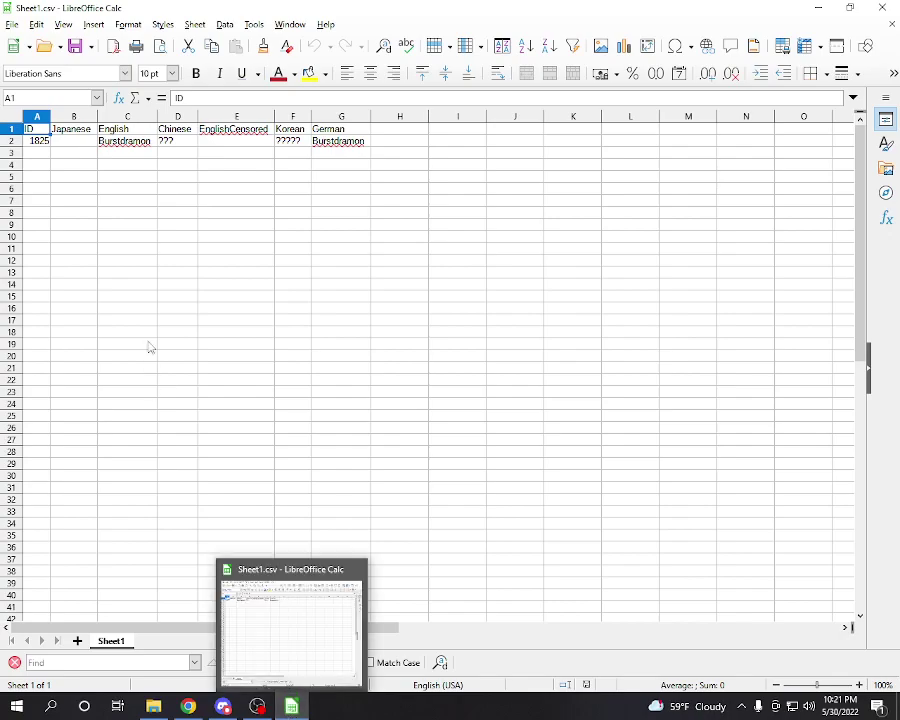
Clear the Chinese, Korean and German names in row 2 of the character name sheet.
click(40, 142)
double_click(40, 142)
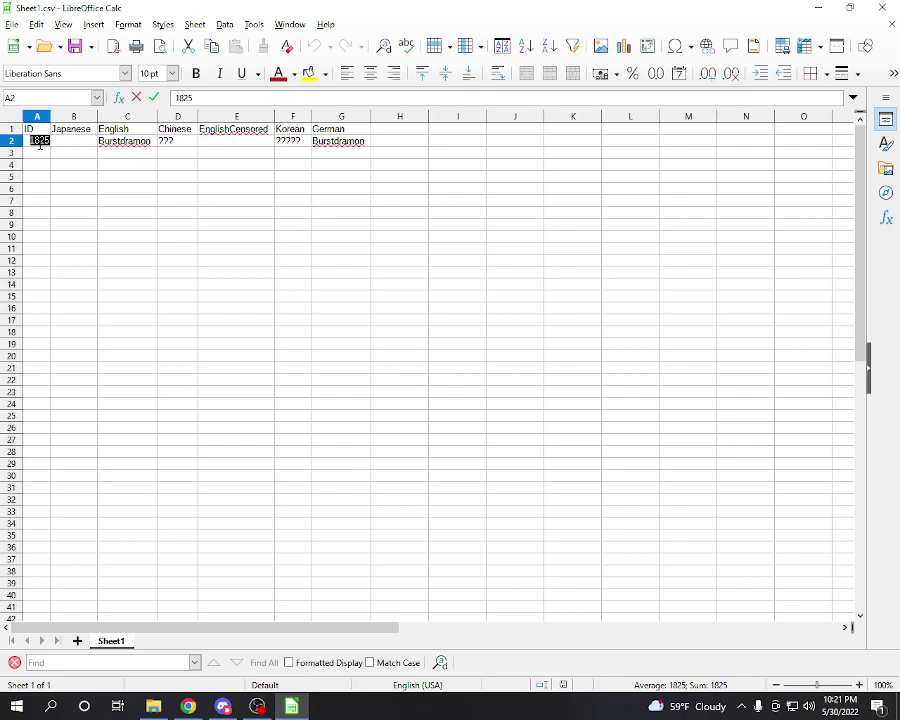
click(172, 146)
double_click(172, 146)
key(BackSpace)
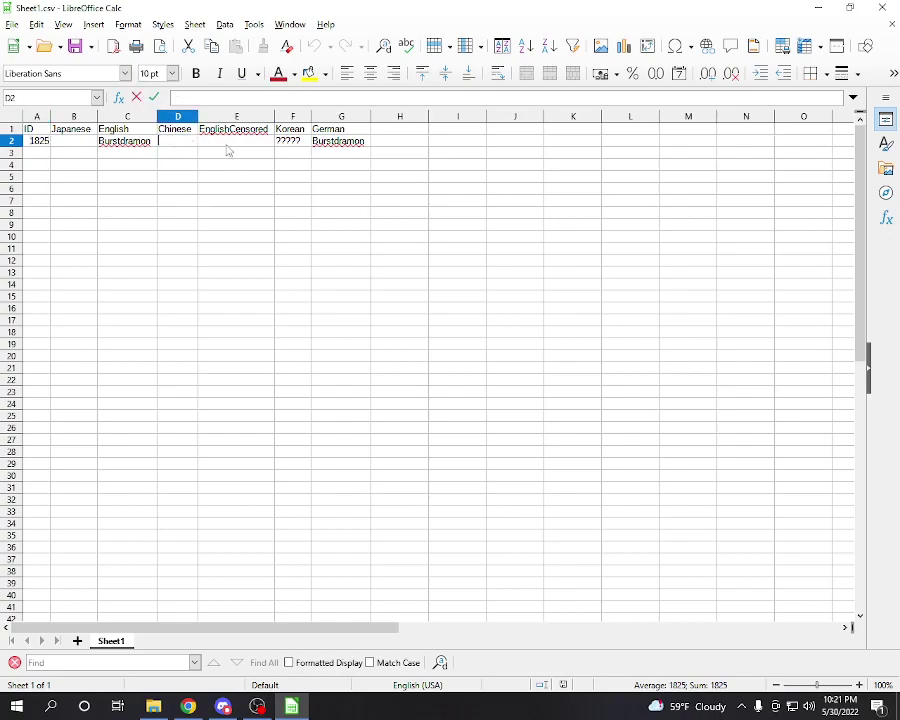
double_click(296, 146)
key(BackSpace)
double_click(340, 145)
key(BackSpace)
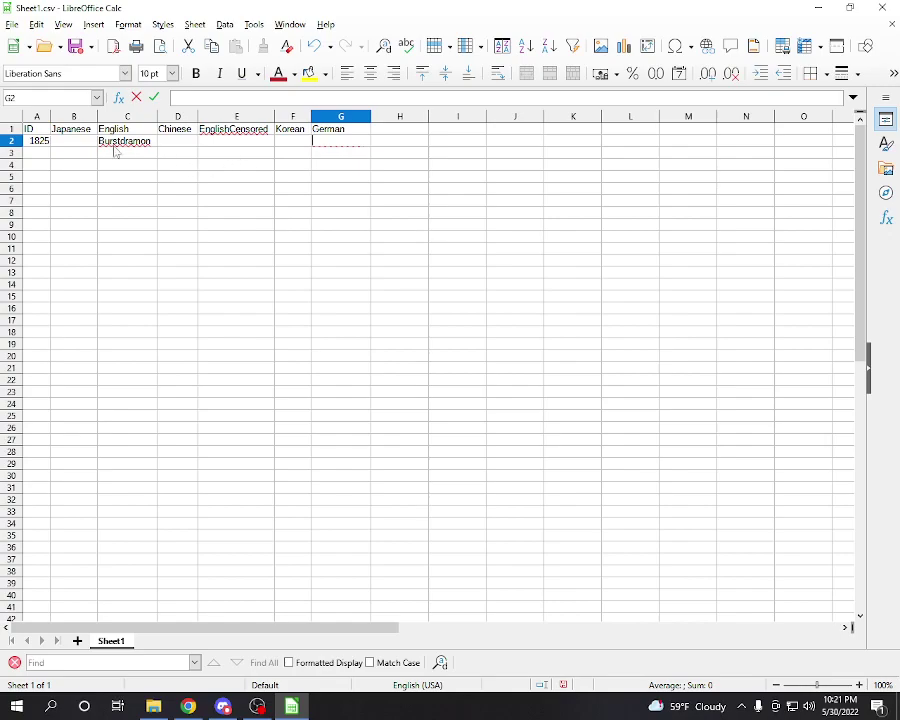
Check the ID number in the model file names in the modfiles folder and return to the spreadsheet.
click(819, 7)
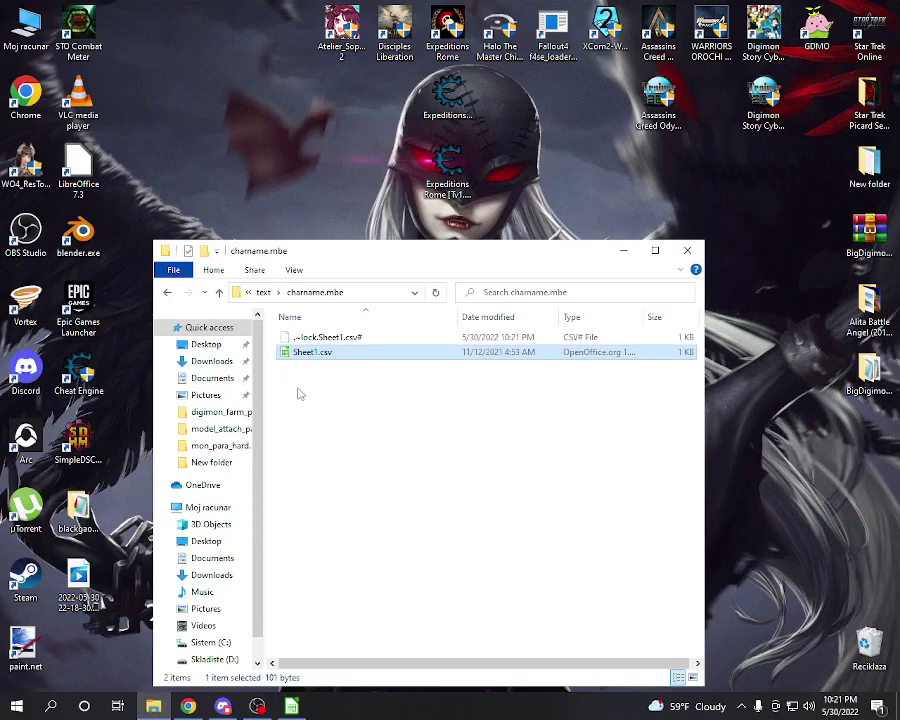
click(266, 292)
click(268, 292)
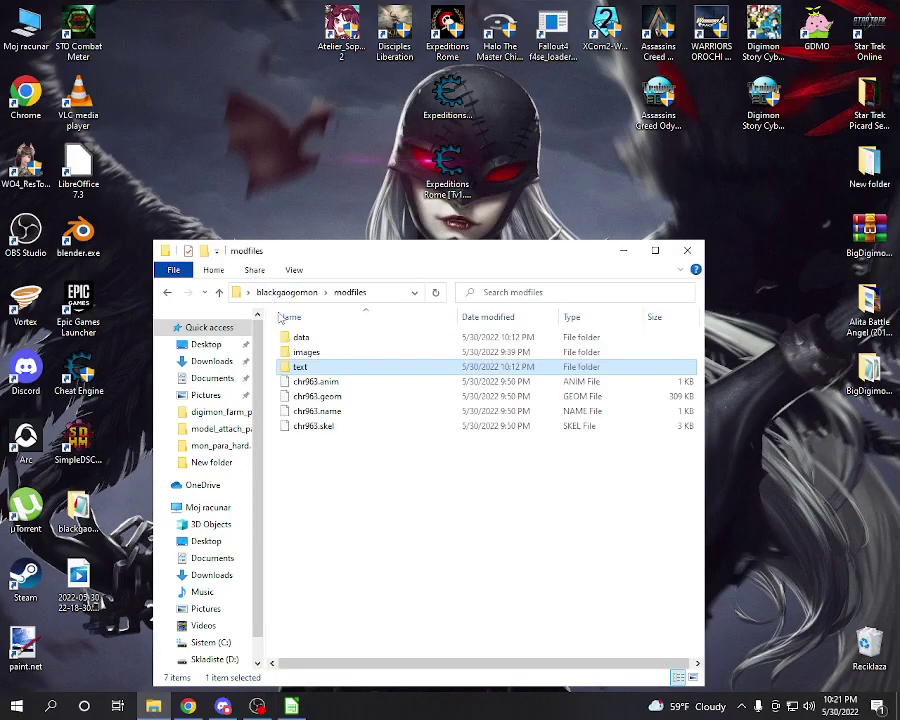
click(306, 383)
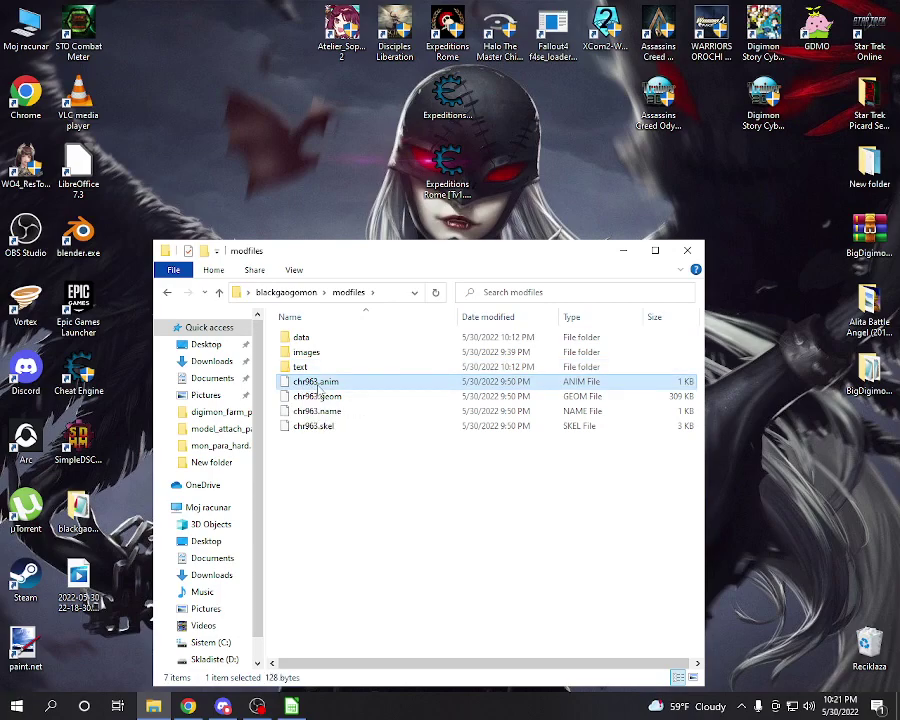
mouse_move(291, 706)
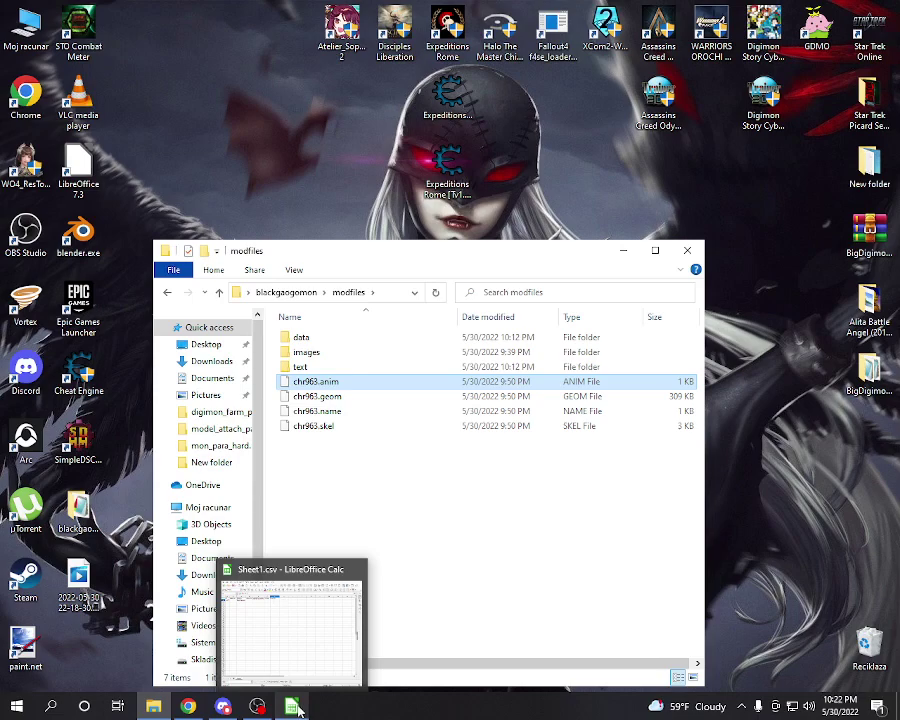
click(292, 707)
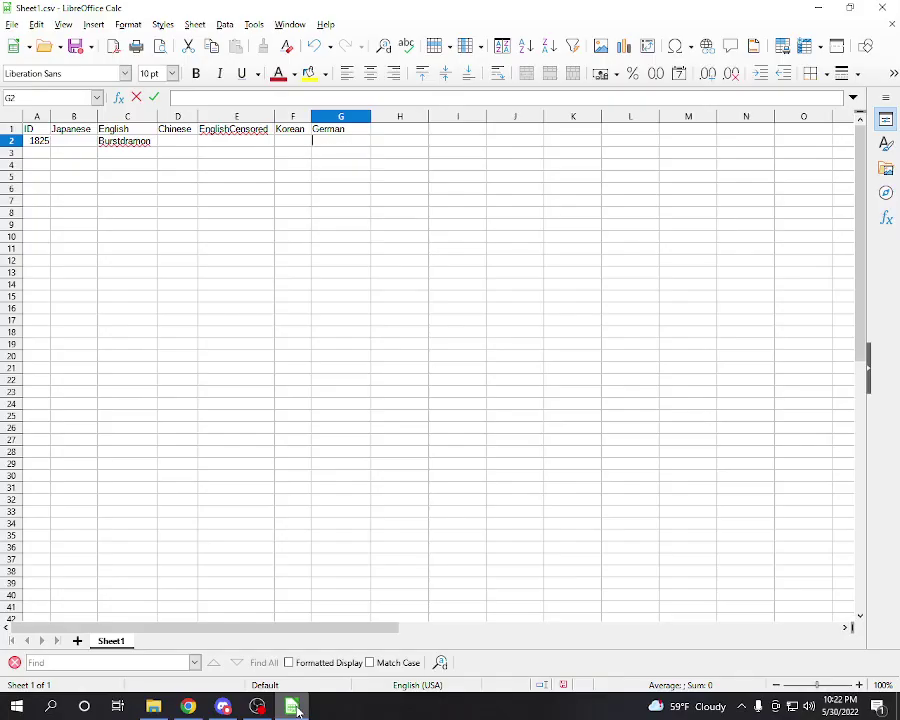
click(292, 707)
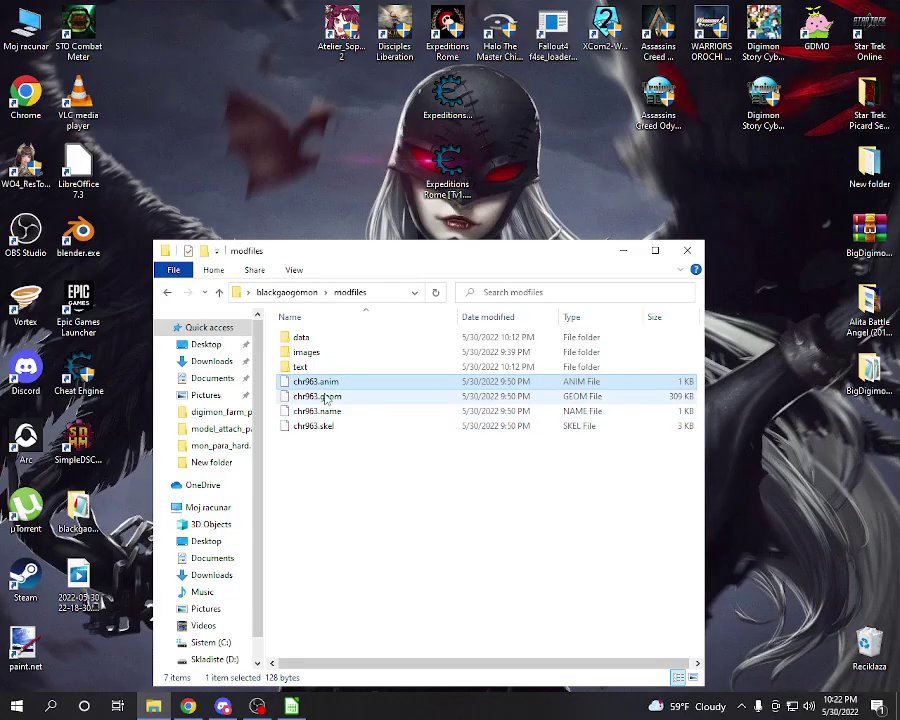
key(alt+Tab)
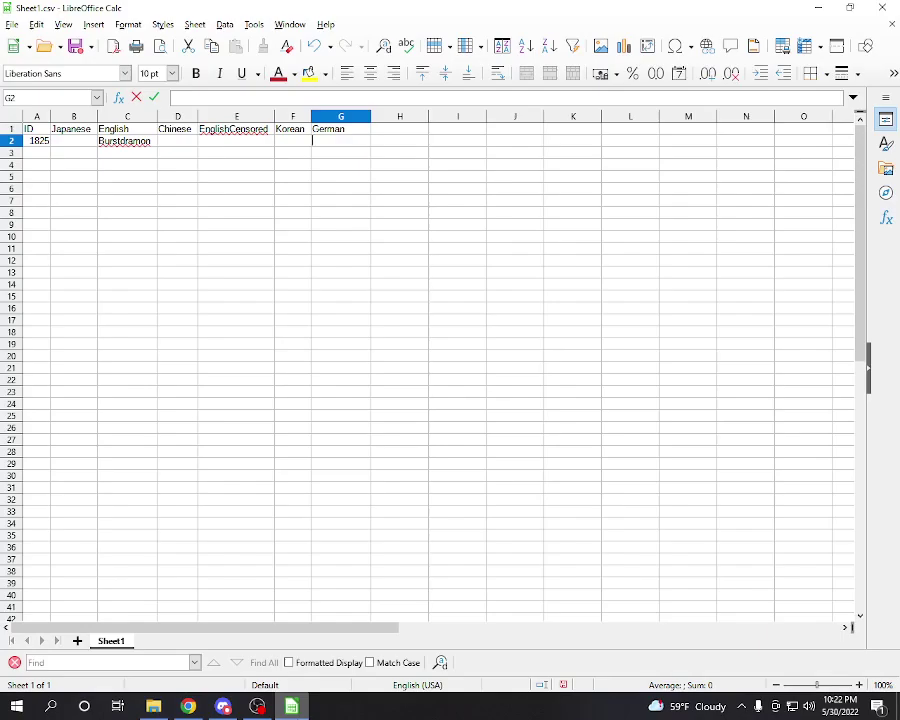
Set the ID in A2 to 963 and the English name in C2 to Stupidmon.
double_click(45, 142)
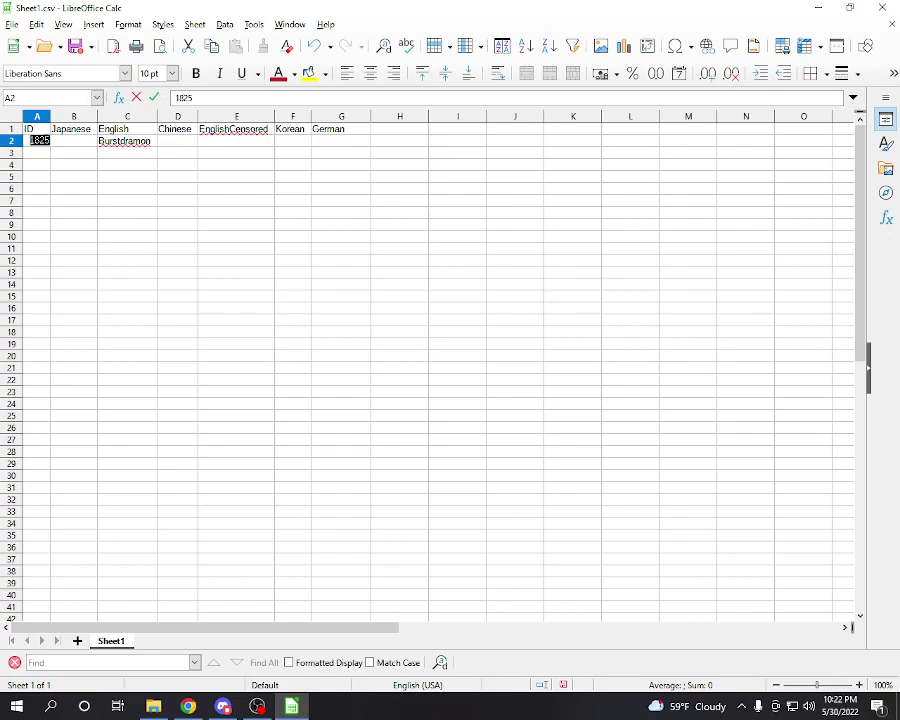
text(963)
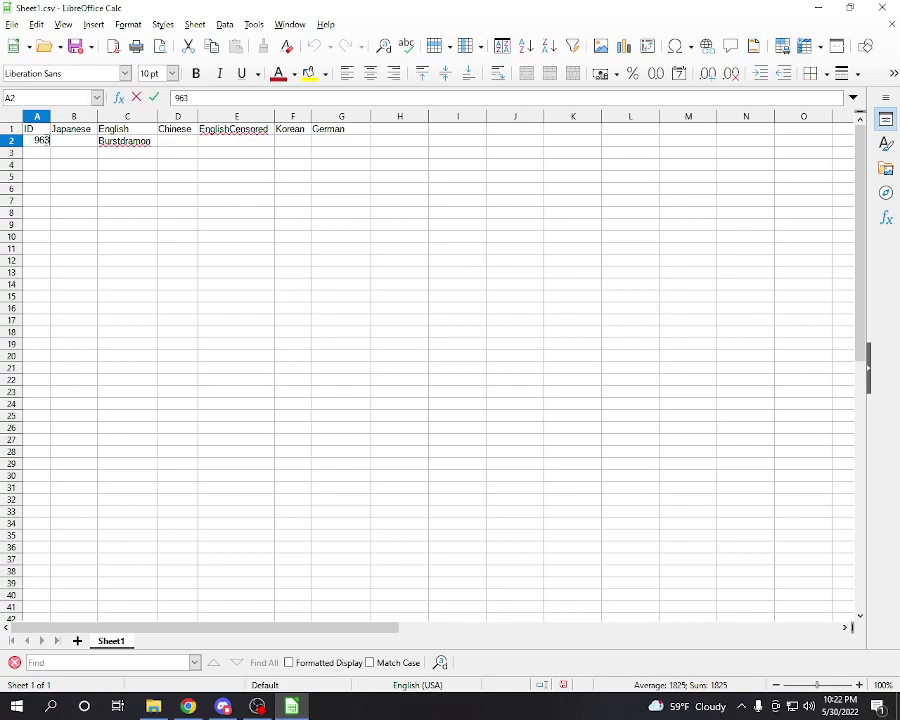
double_click(120, 142)
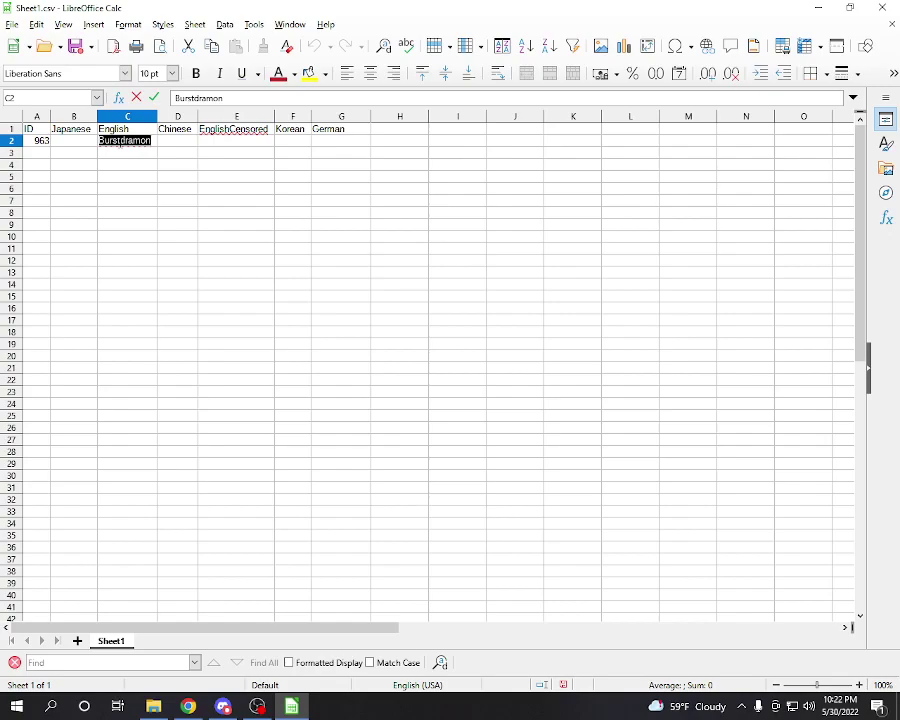
text(Stup)
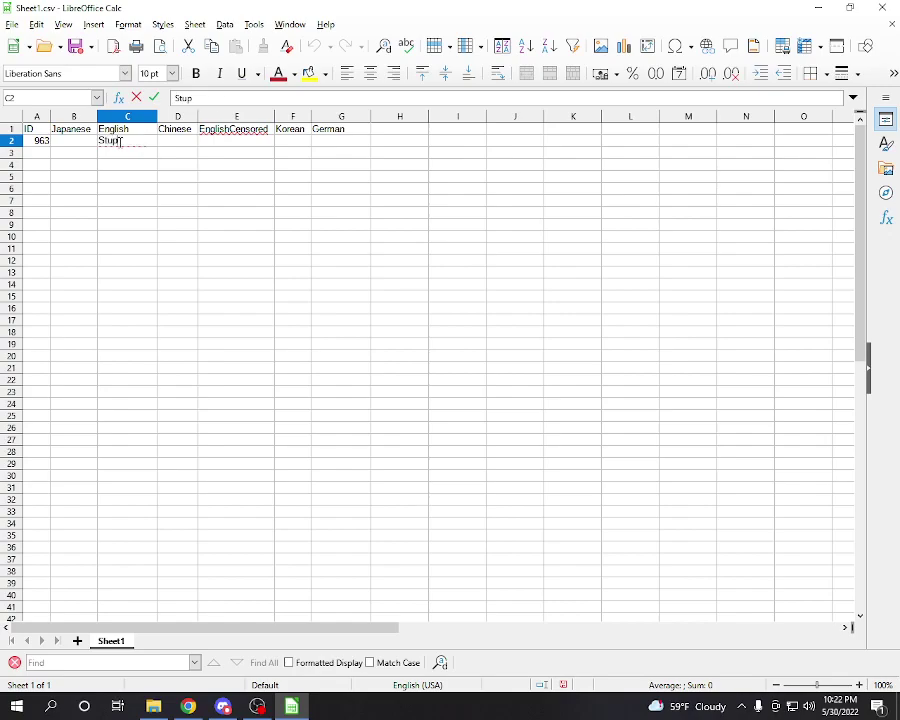
text(idmon)
Save Sheet1.csv and close the spreadsheet program.
click(12, 24)
click(37, 203)
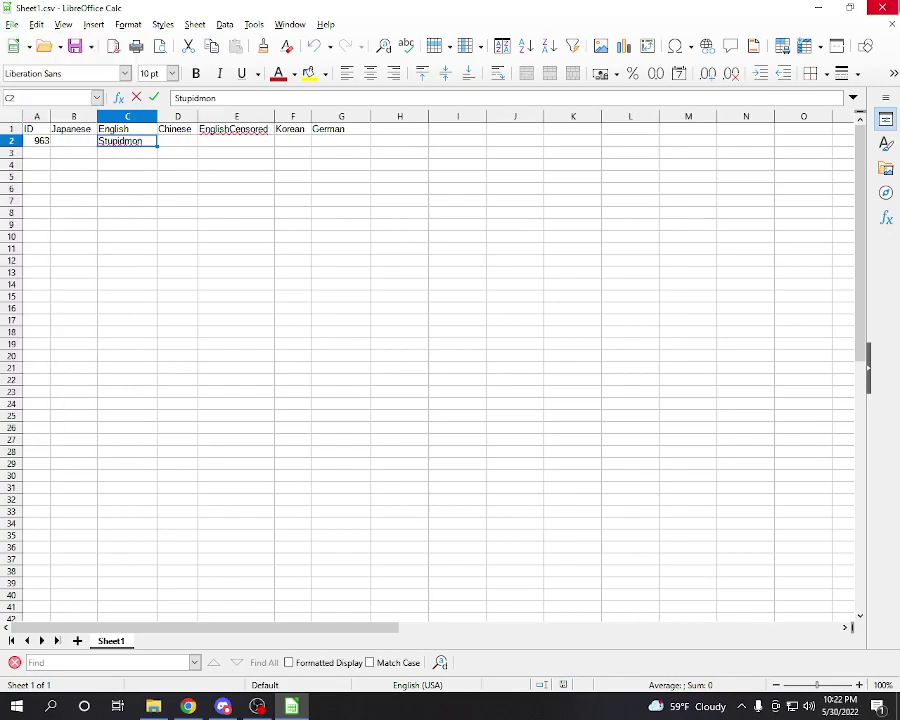
key(ctrl+q)
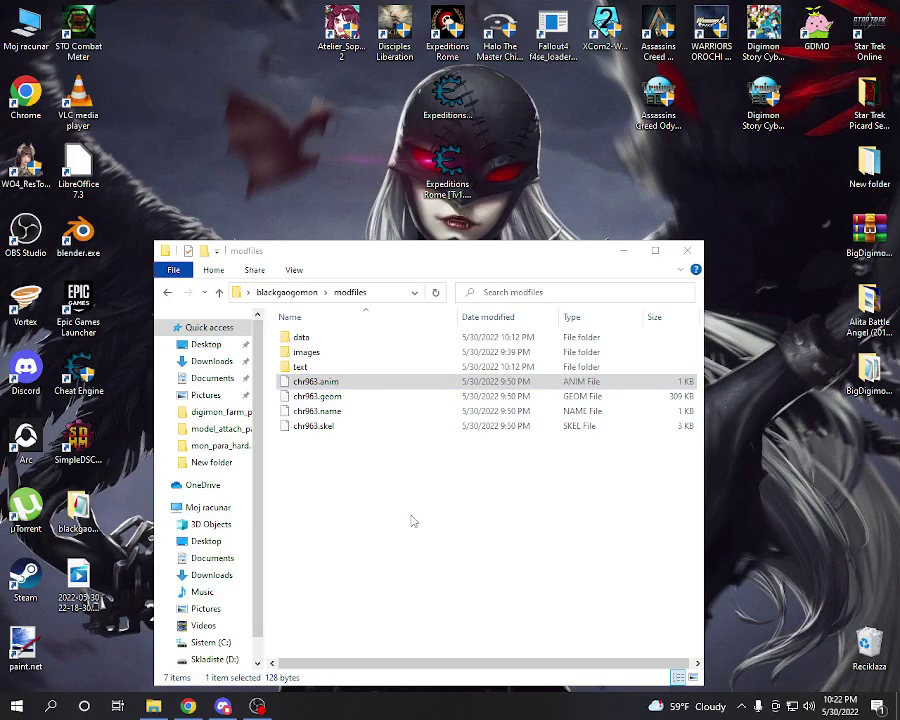
Open Sheet1.csv from digimon_book_explanation.mbe in the text folder, importing it with the Japanese (Shift-JIS) character set.
double_click(305, 366)
click(315, 356)
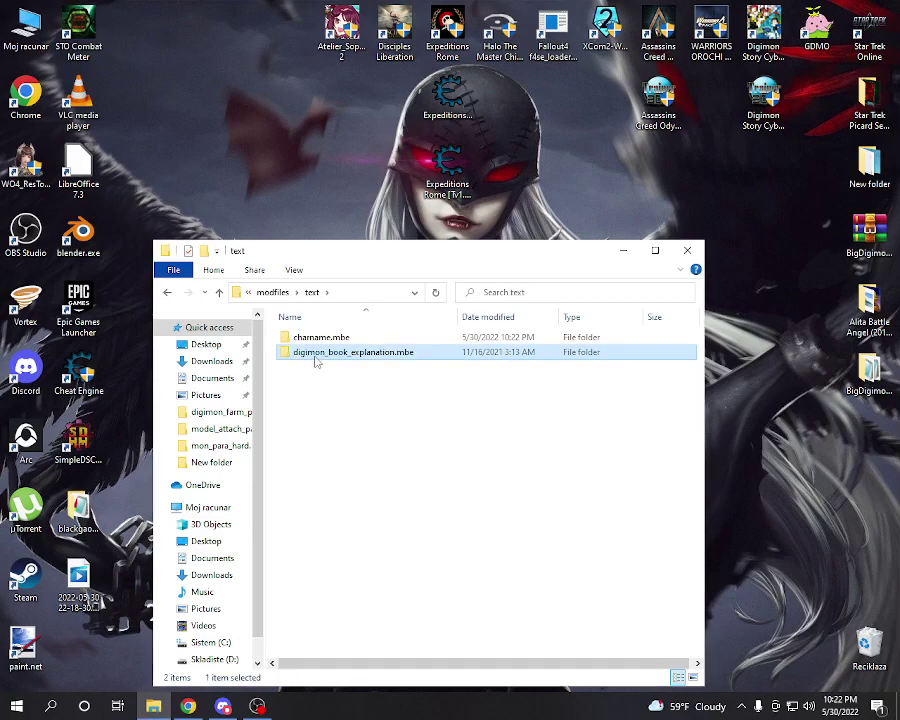
double_click(315, 356)
click(310, 340)
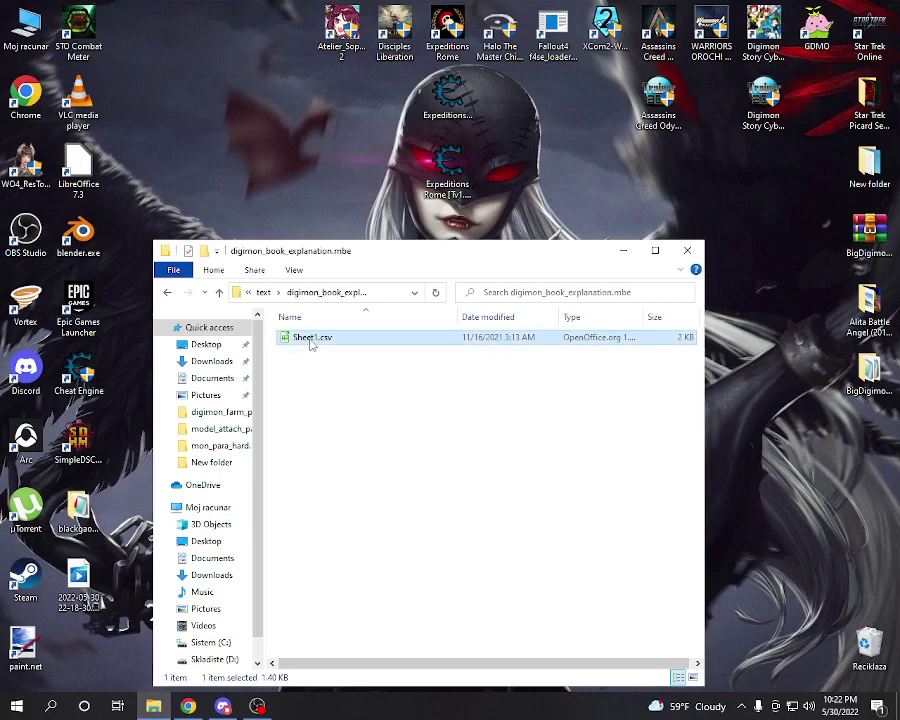
double_click(310, 340)
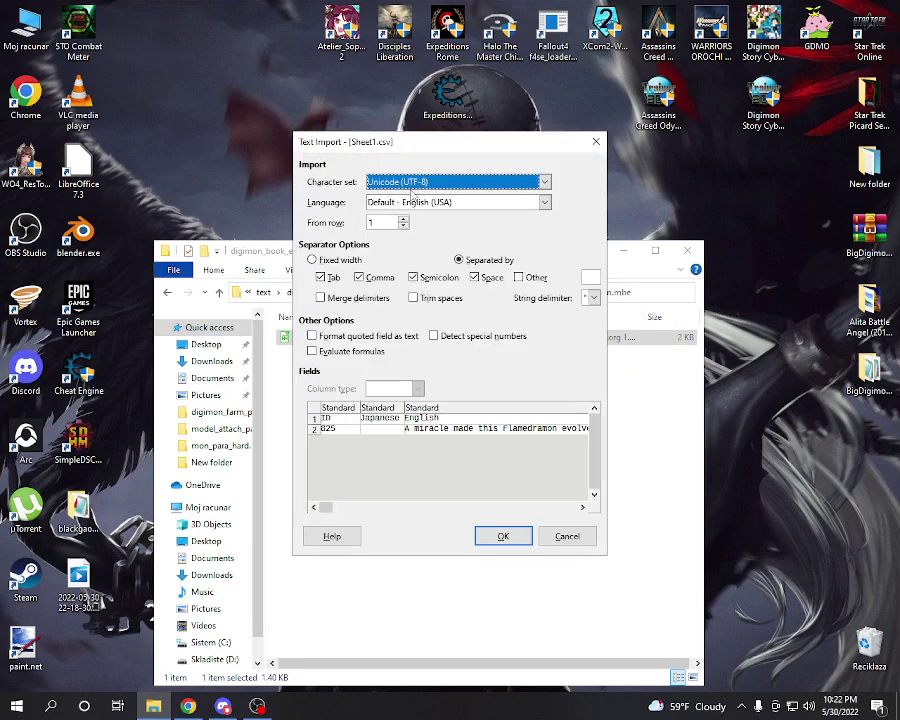
click(412, 185)
scroll(410, 250, up, 4)
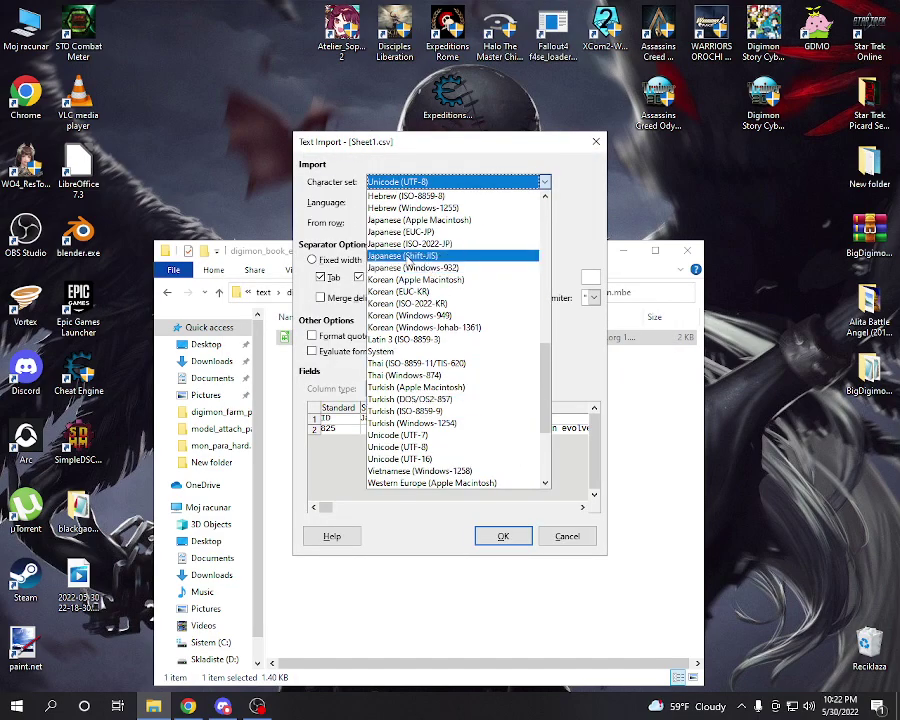
click(410, 257)
click(504, 537)
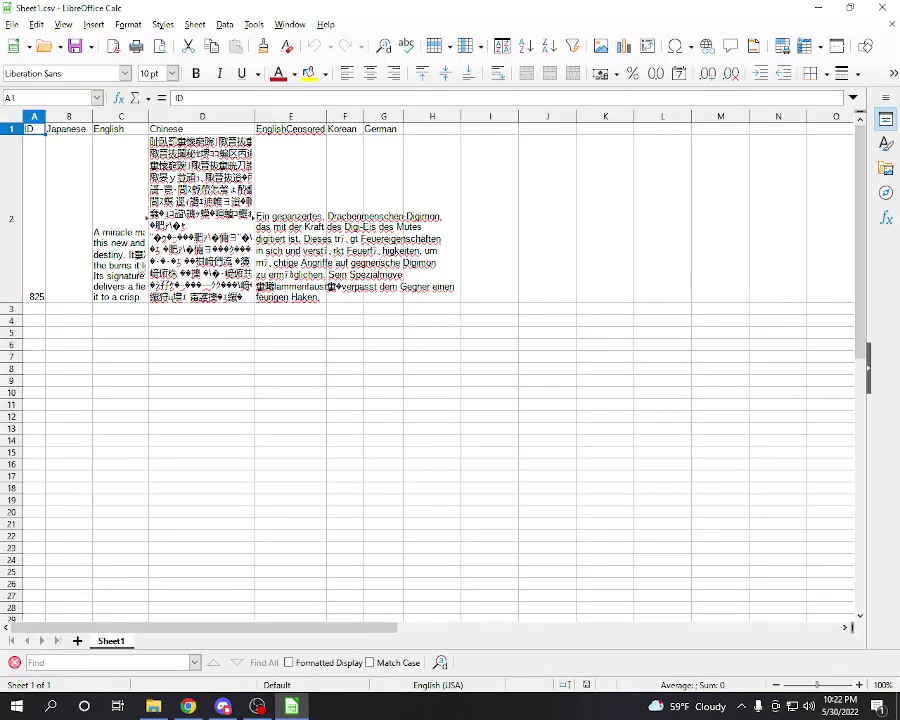
Set the ID in A2 of the book explanation sheet to 963.
click(40, 302)
double_click(34, 282)
double_click(40, 269)
text(963)
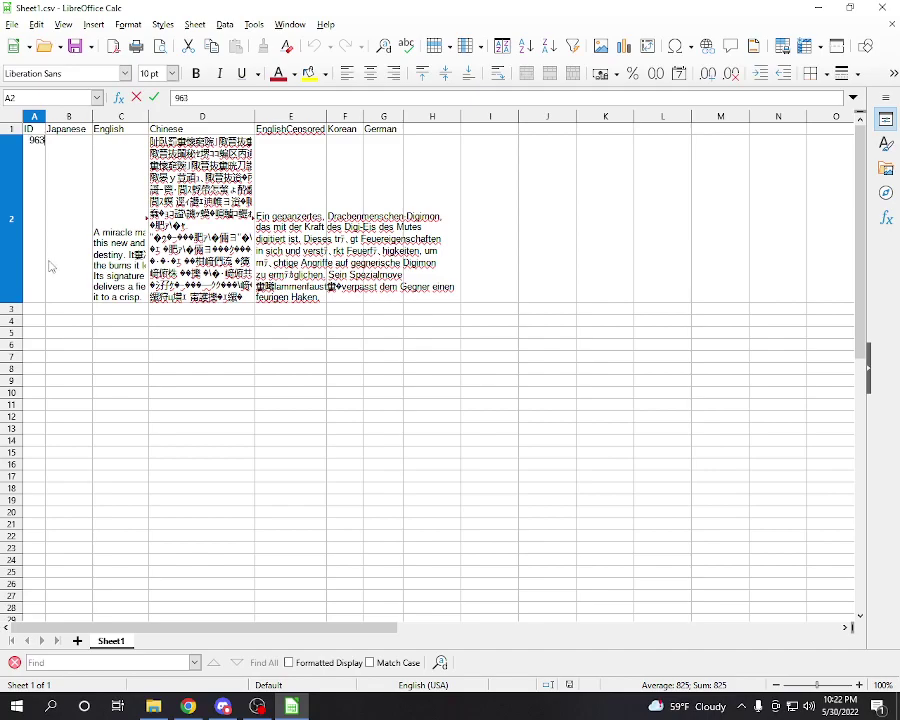
Clear the existing Chinese and EnglishCensored descriptions in D2 and E2.
double_click(168, 225)
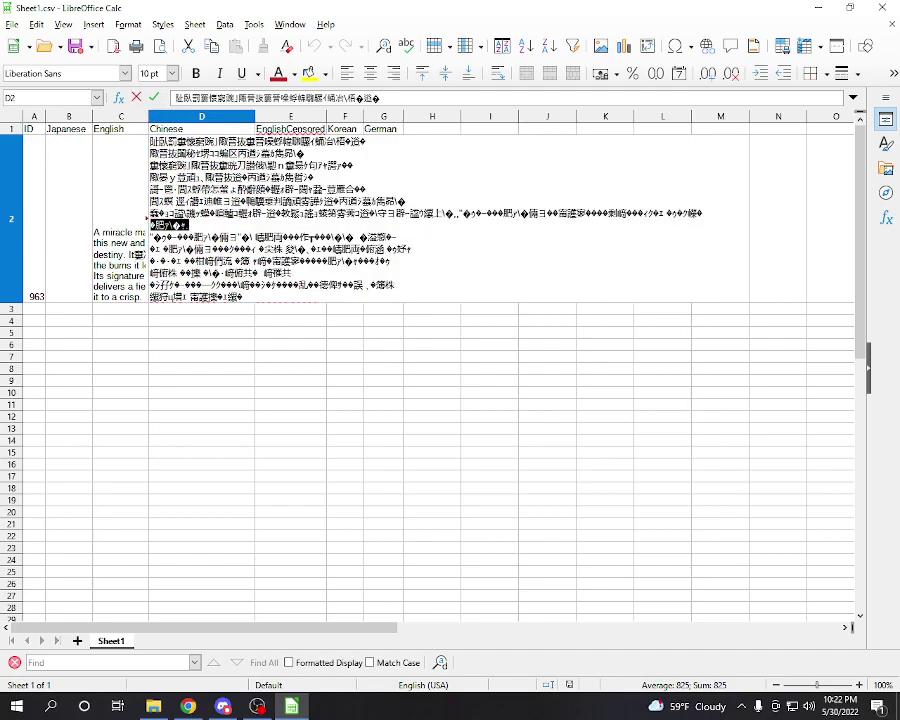
key(ctrl+a)
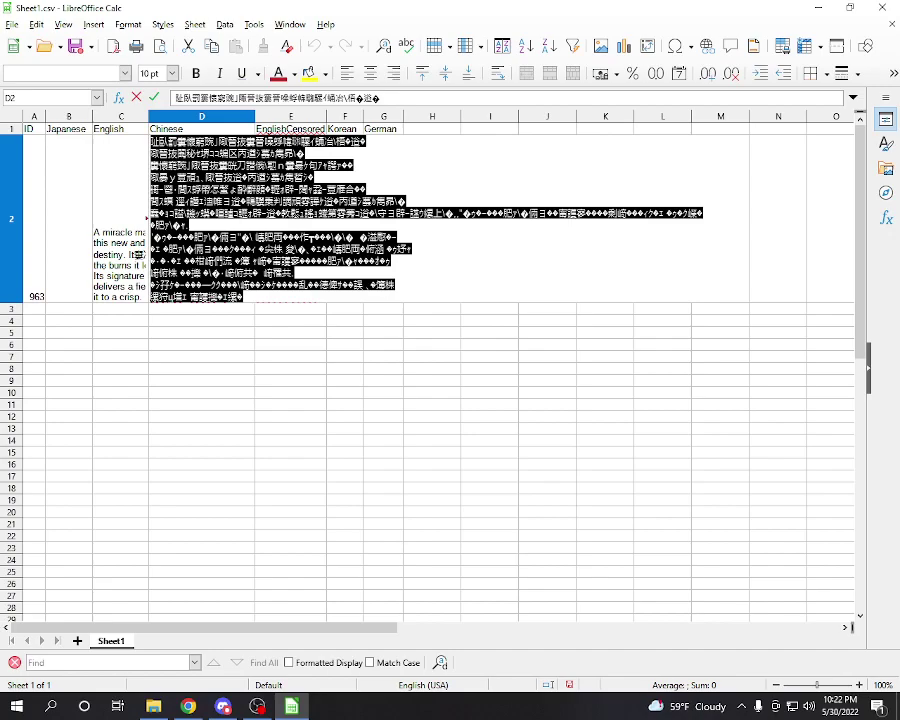
key(Delete)
double_click(282, 259)
key(ctrl+a)
key(Delete)
click(281, 370)
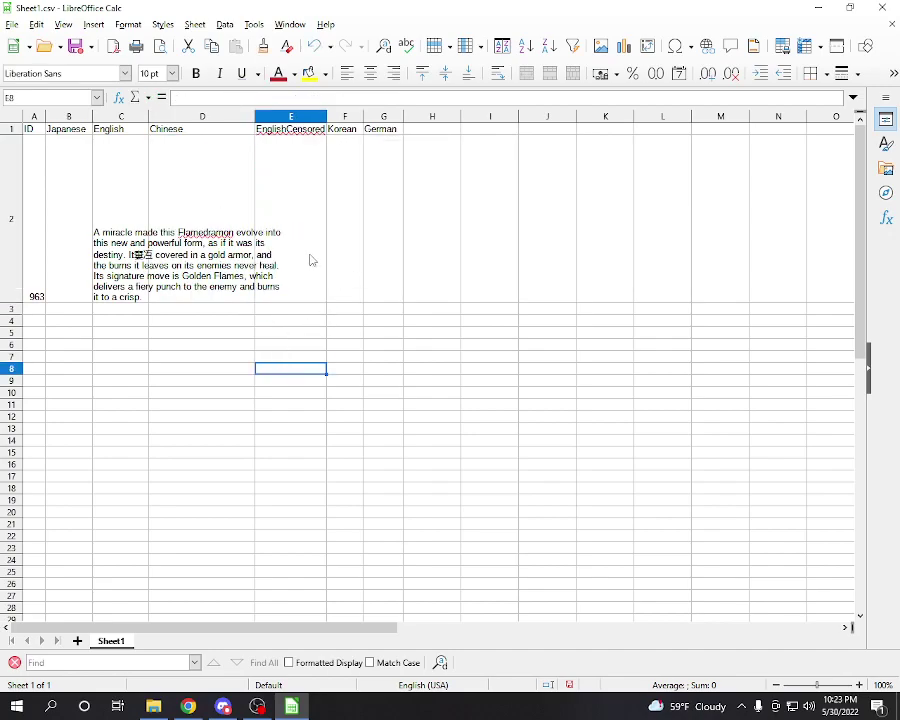
click(322, 250)
click(212, 260)
double_click(212, 260)
click(277, 275)
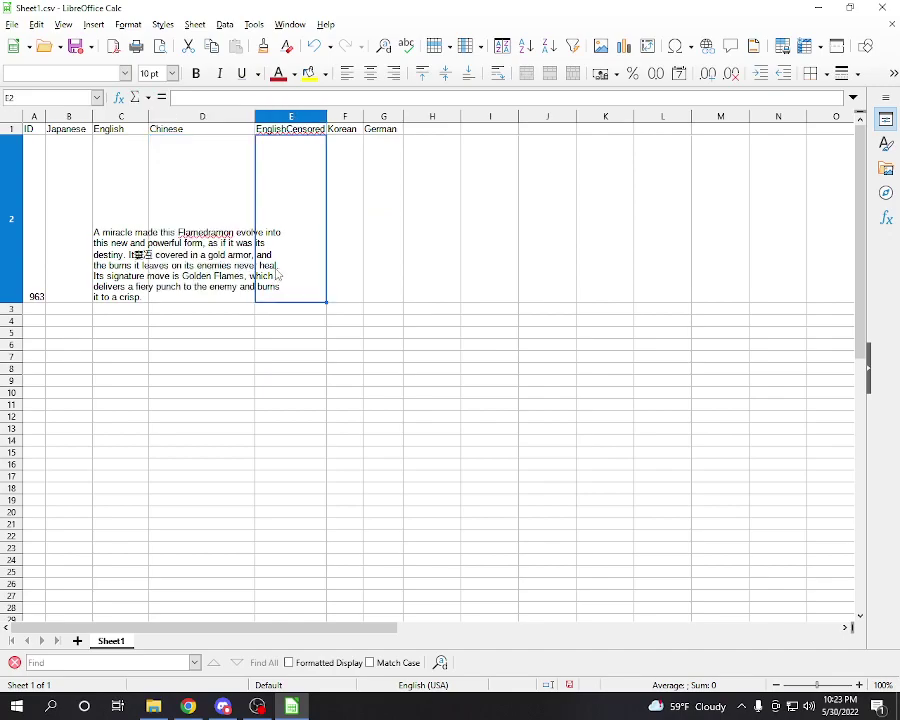
Replace the English description in C2 with "He is a good digimon who is stupid".
click(124, 245)
double_click(124, 245)
key(ctrl+a)
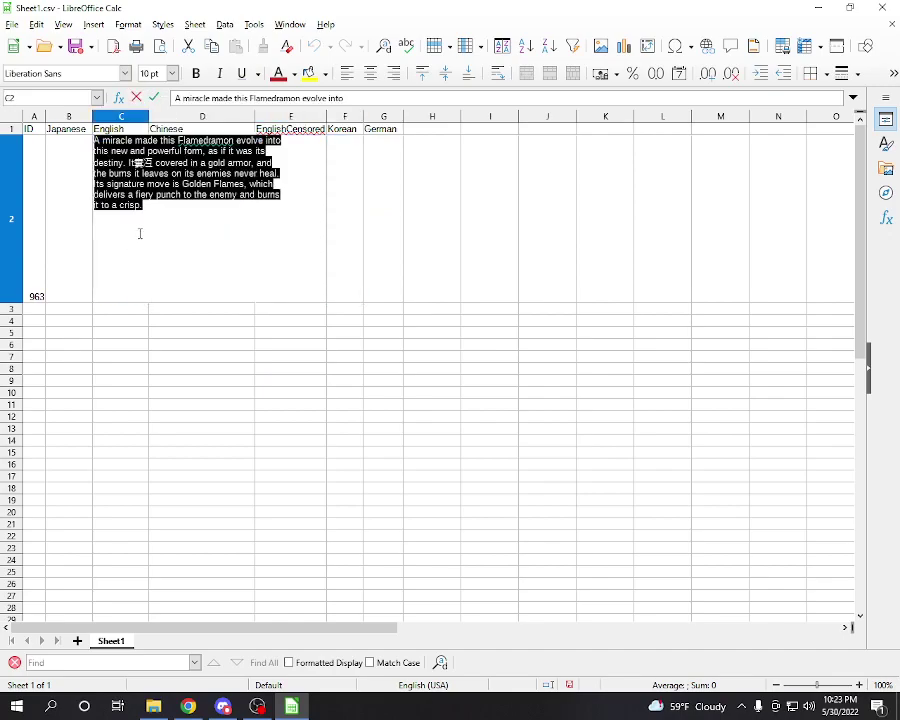
text(He is a good)
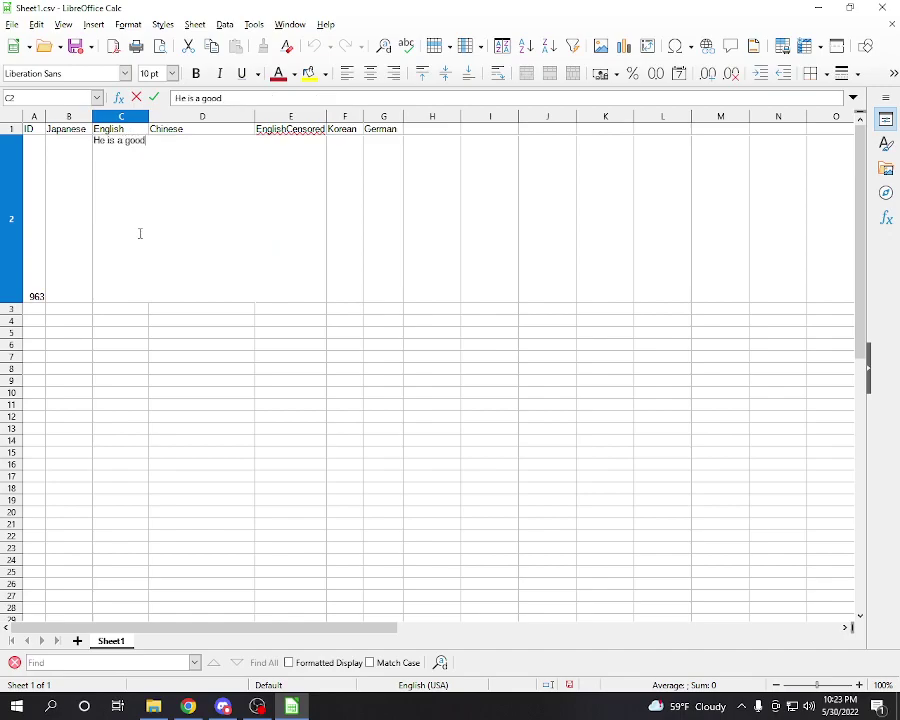
text( digimon who is stupid)
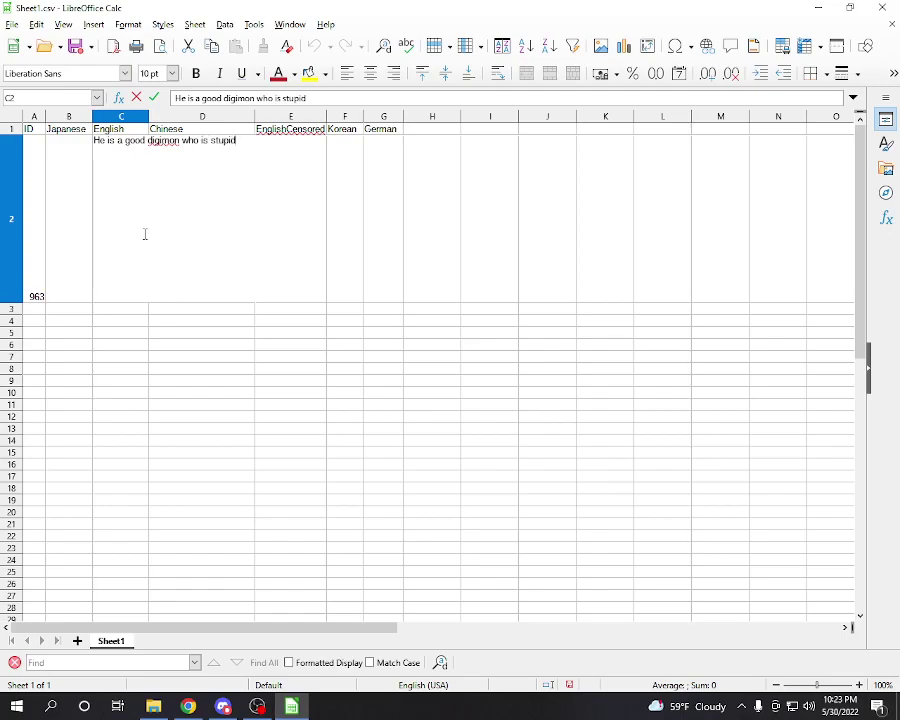
click(178, 346)
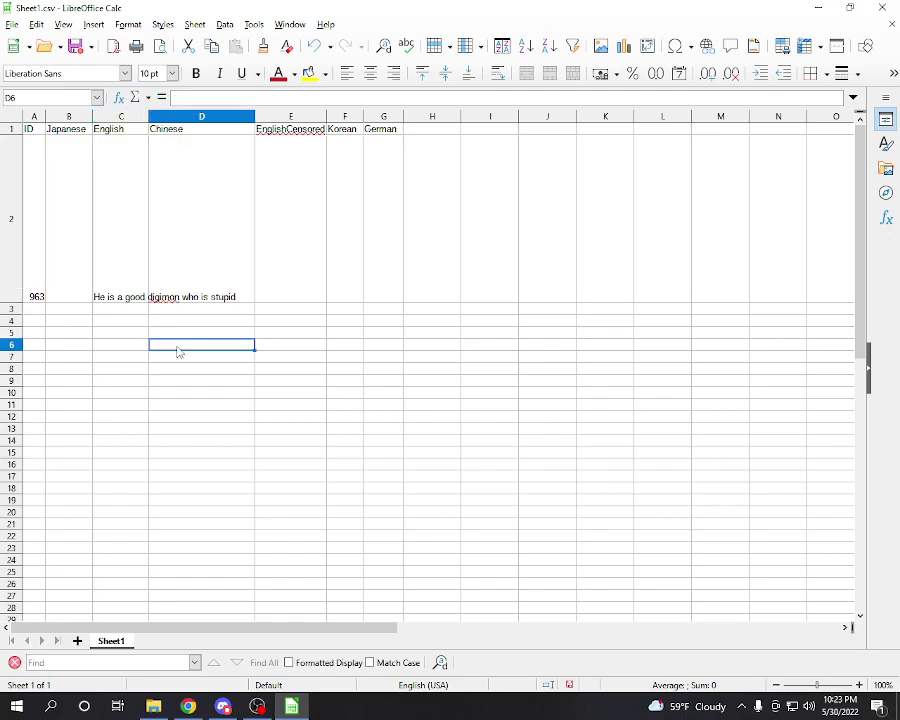
Copy the English description from C2 into the Chinese and EnglishCensored cells D2 and E2.
click(136, 276)
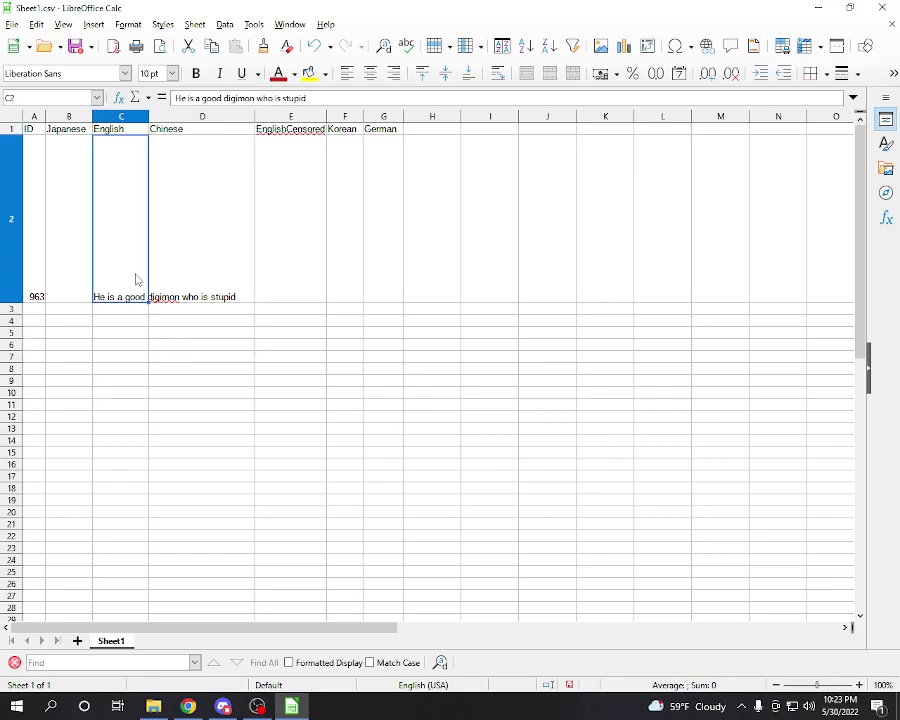
double_click(136, 274)
key(ctrl+a)
key(ctrl+c)
click(205, 343)
click(224, 264)
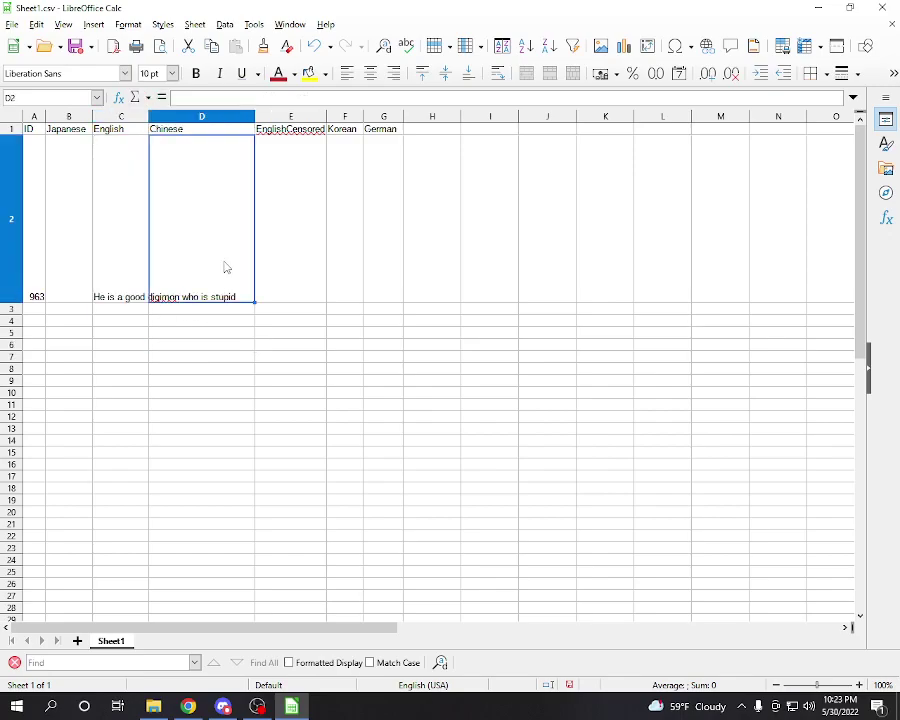
double_click(224, 258)
key(ctrl+v)
click(233, 351)
click(291, 247)
double_click(291, 290)
key(ctrl+v)
click(290, 350)
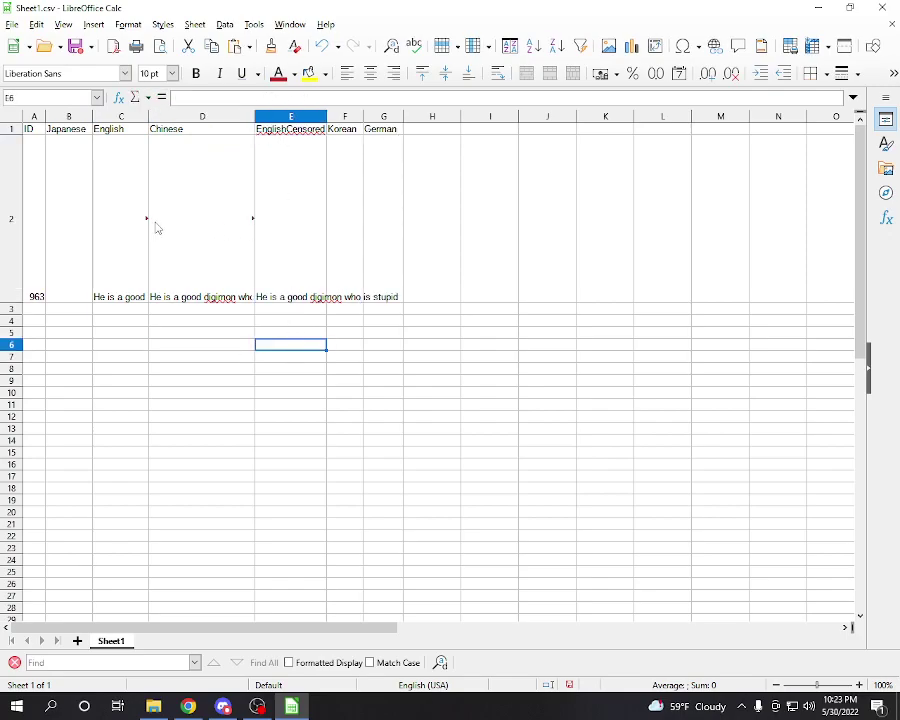
Save the book explanation Sheet1.csv and close the spreadsheet.
click(12, 24)
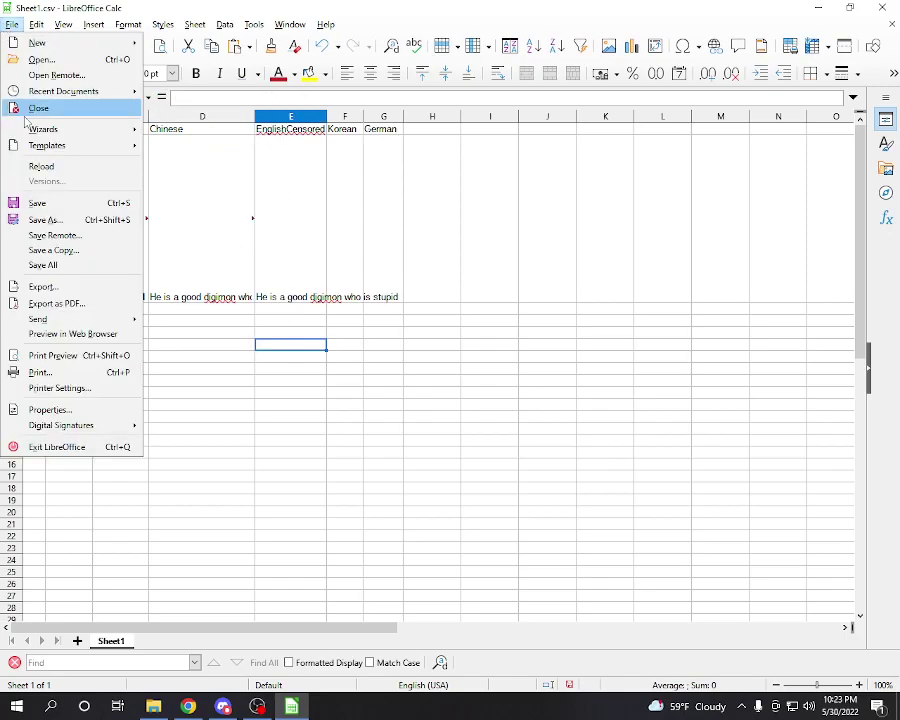
click(40, 201)
click(882, 7)
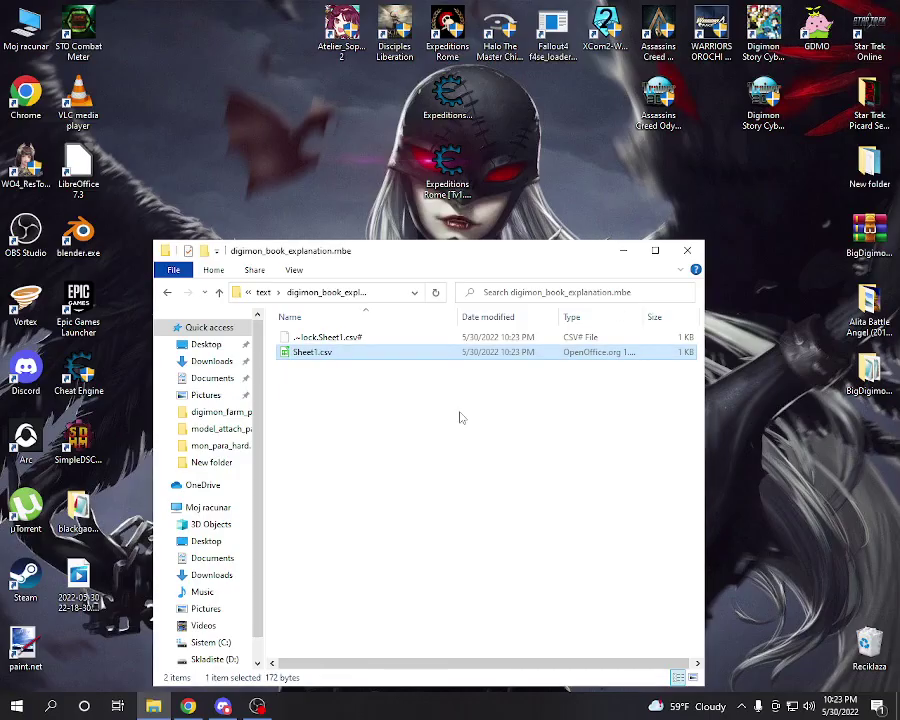
right_click(342, 385)
key(Escape)
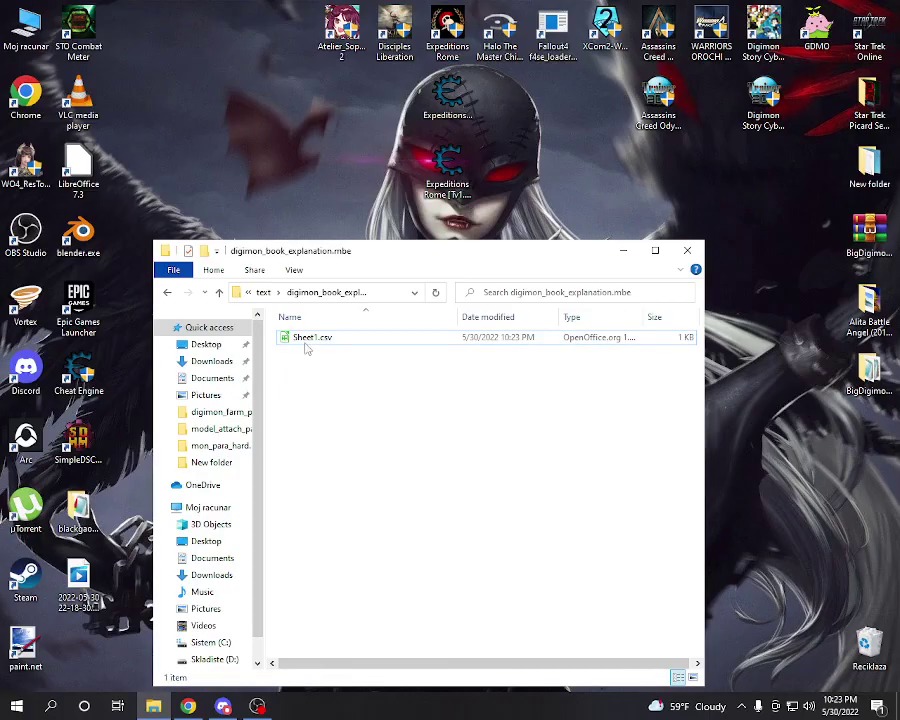
Open Field.csv from ui_mon_param_info.mbe in the modfiles data folder, importing it with the Unicode (UTF-8) character set.
click(263, 292)
click(271, 292)
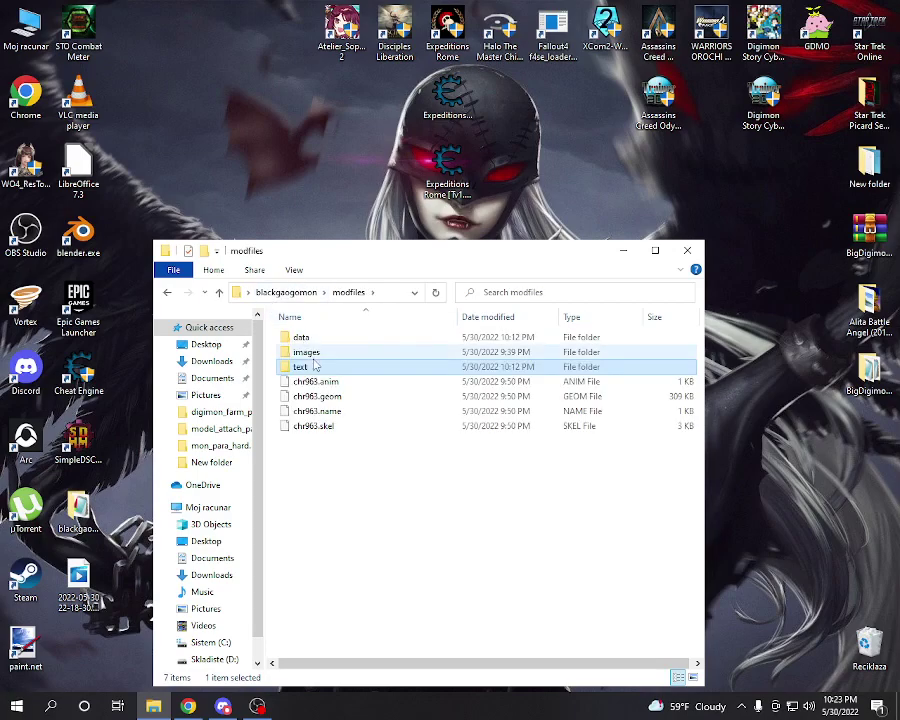
click(303, 340)
double_click(303, 340)
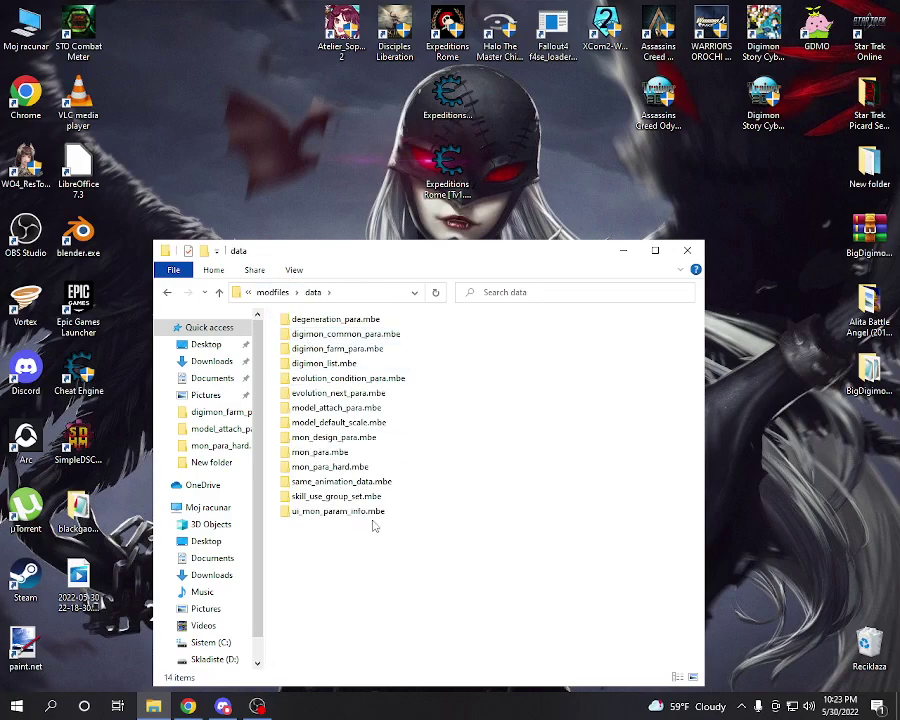
drag(518, 618, 330, 295)
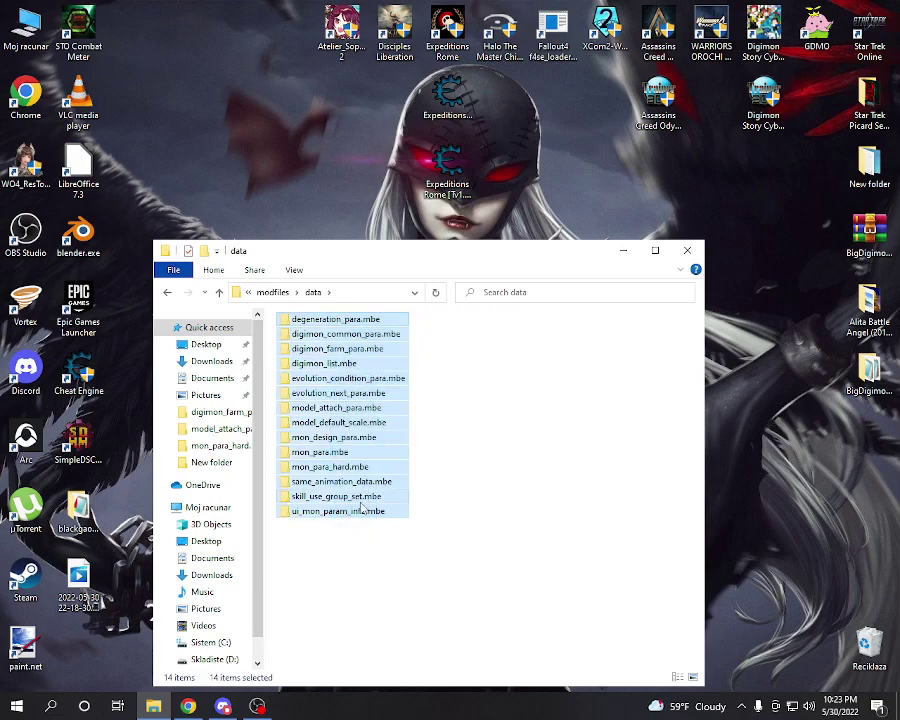
click(331, 516)
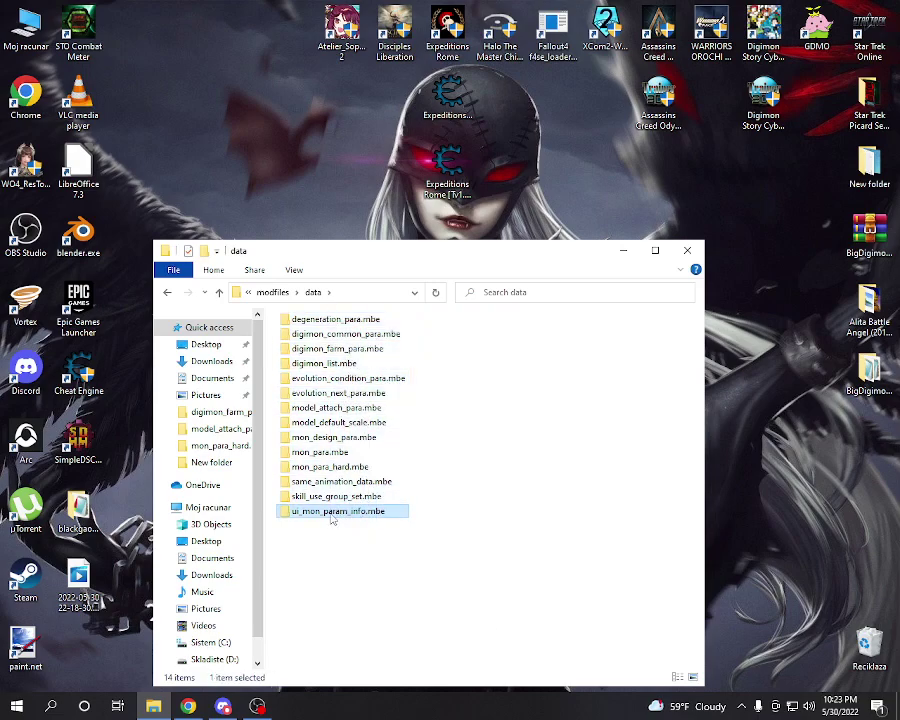
double_click(331, 514)
double_click(310, 338)
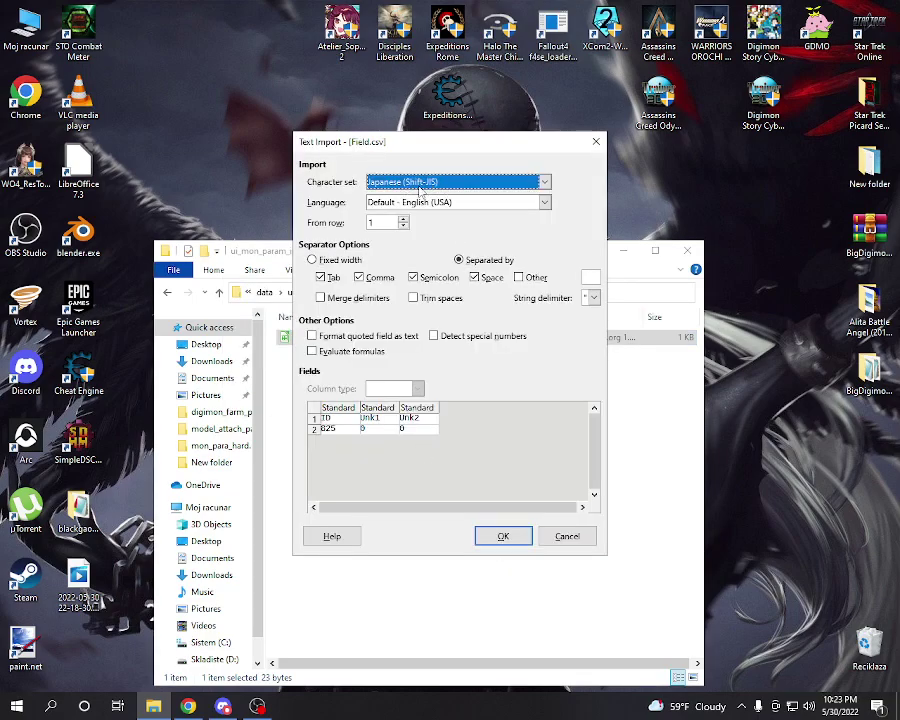
click(420, 190)
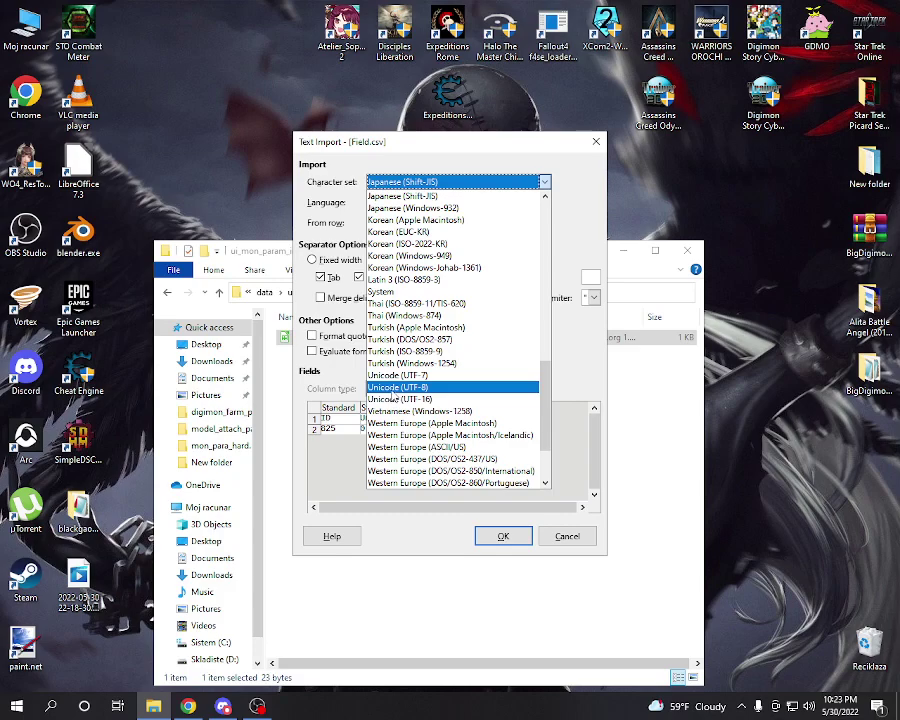
click(392, 389)
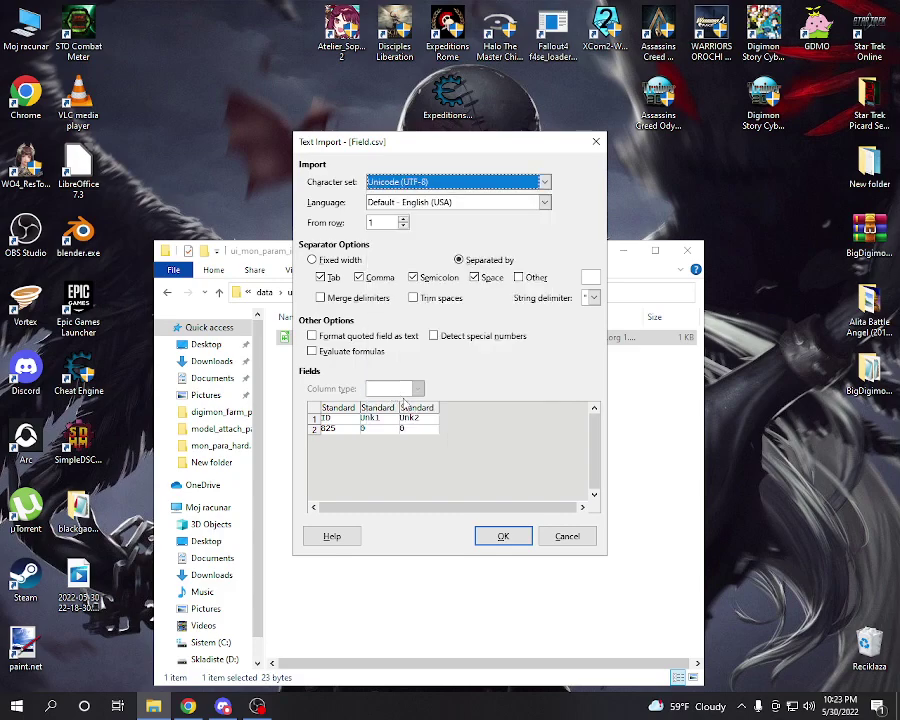
click(489, 538)
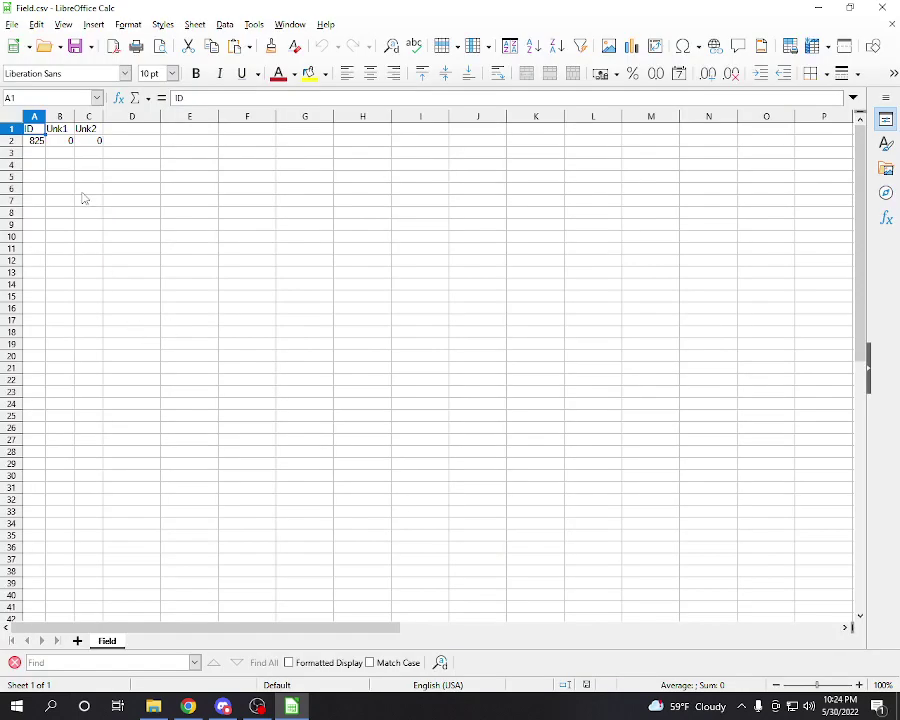
Set the ID in A2 of Field.csv to 963, save the file and close the spreadsheet.
click(32, 144)
double_click(32, 146)
text(9)
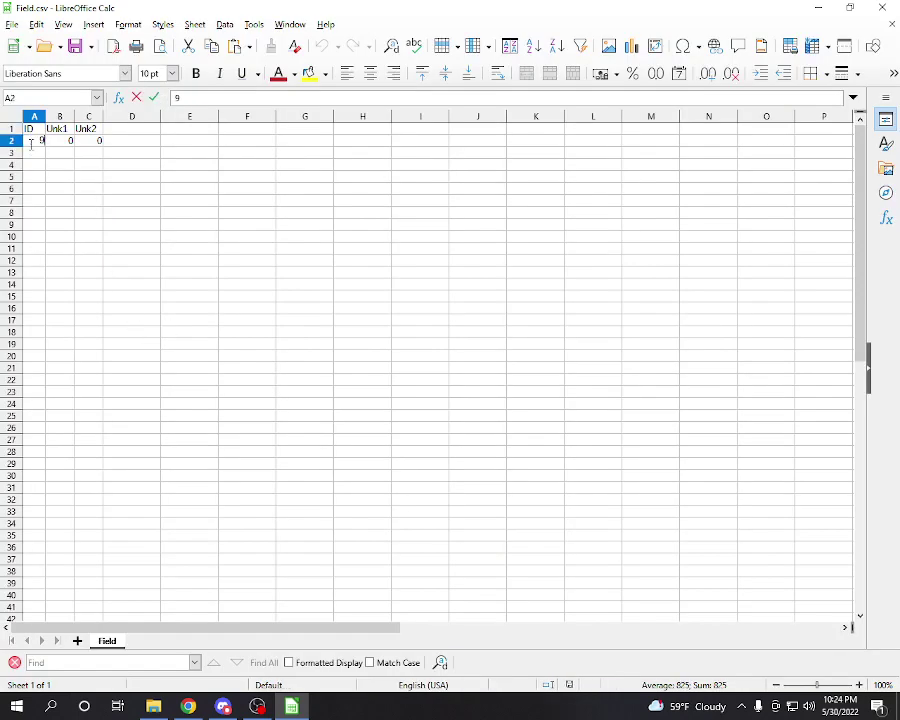
text(63)
click(12, 24)
click(56, 202)
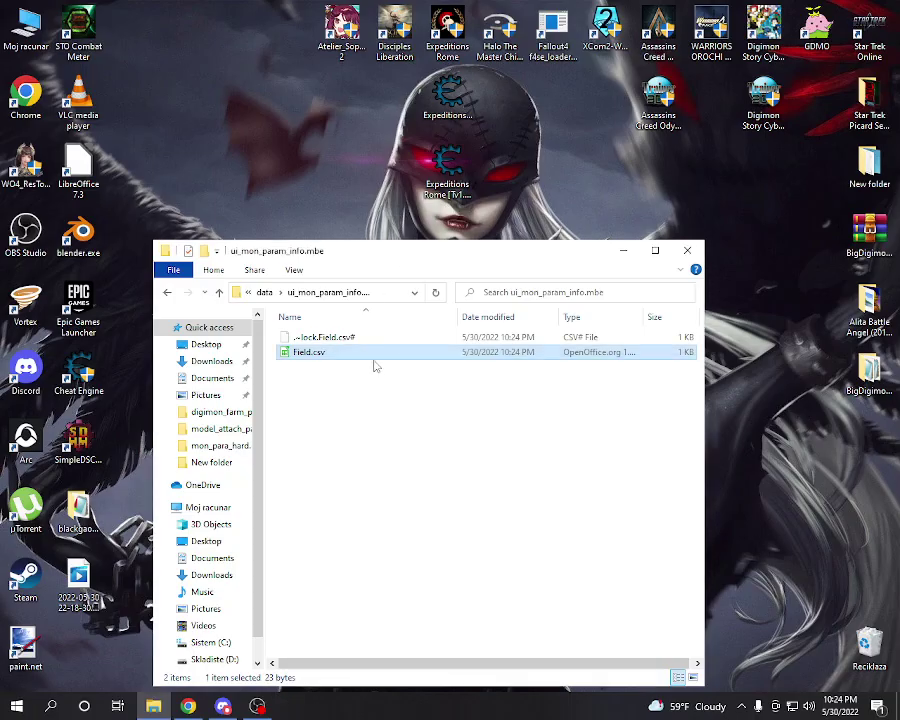
key(alt+F4)
Select skill_use_group_set.mbe in the mod's data folder and open the DSDB data folder inside New folder on the desktop.
click(264, 292)
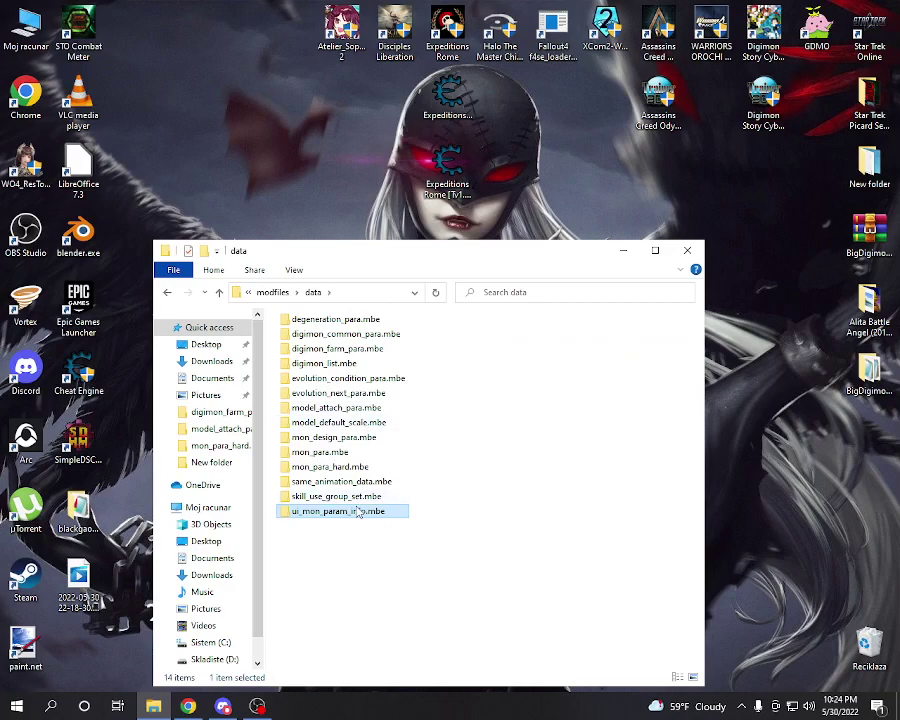
key(Up)
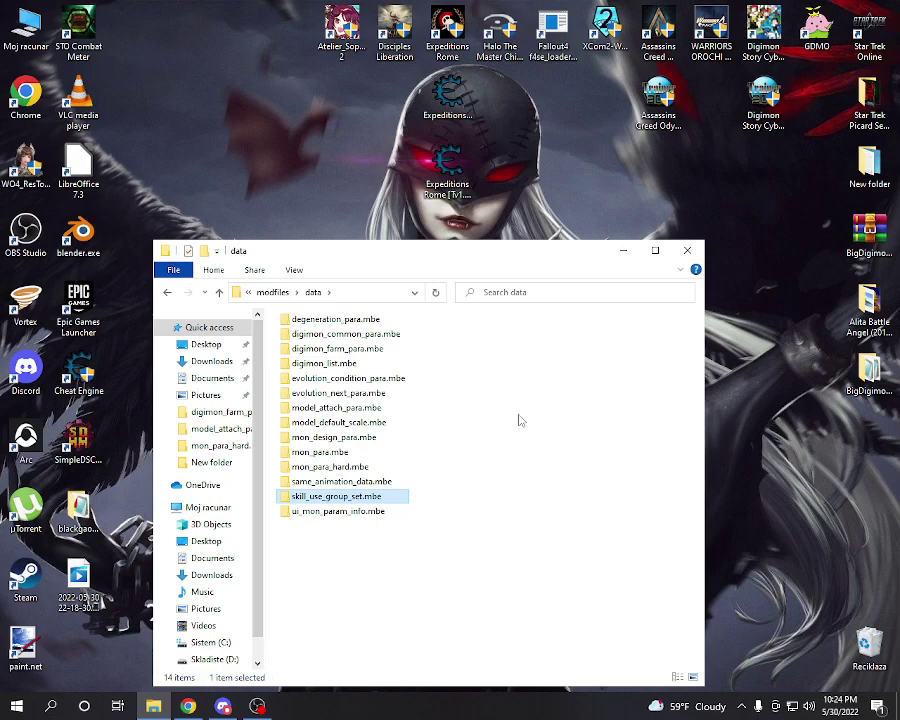
double_click(869, 163)
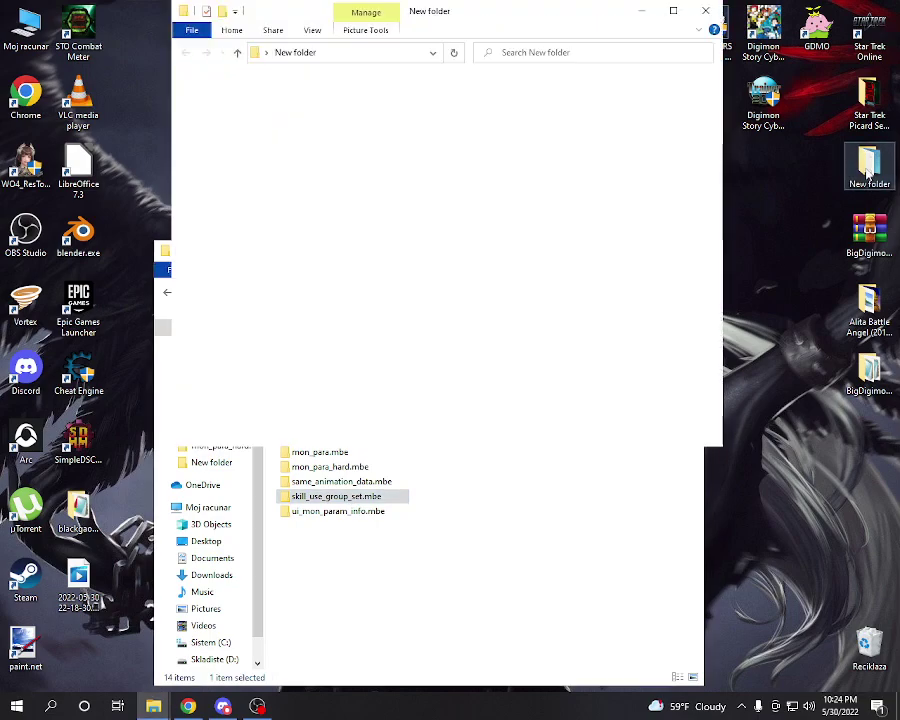
double_click(331, 112)
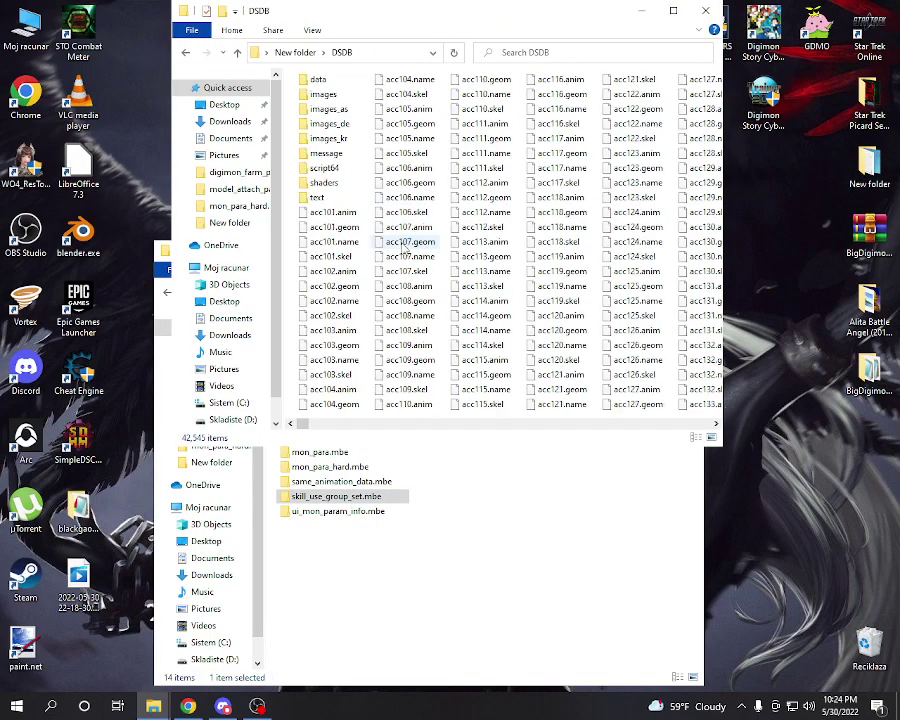
double_click(318, 80)
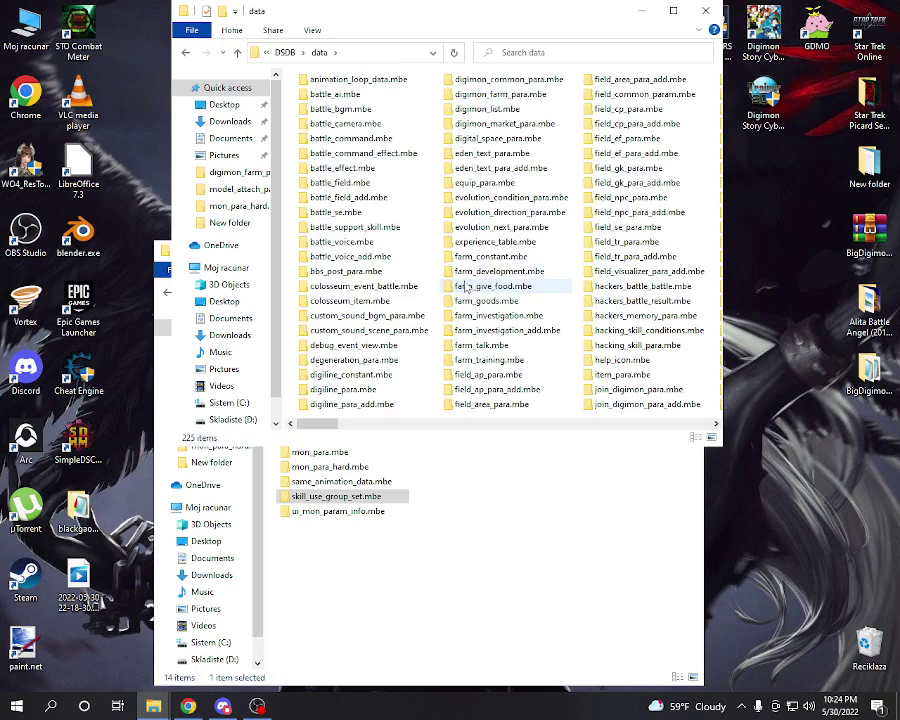
Open digimon.csv from skill_use_group_set.mbe in the mod's data folder, importing it as Unicode (UTF-8), and minimize its spreadsheet.
click(467, 577)
click(466, 577)
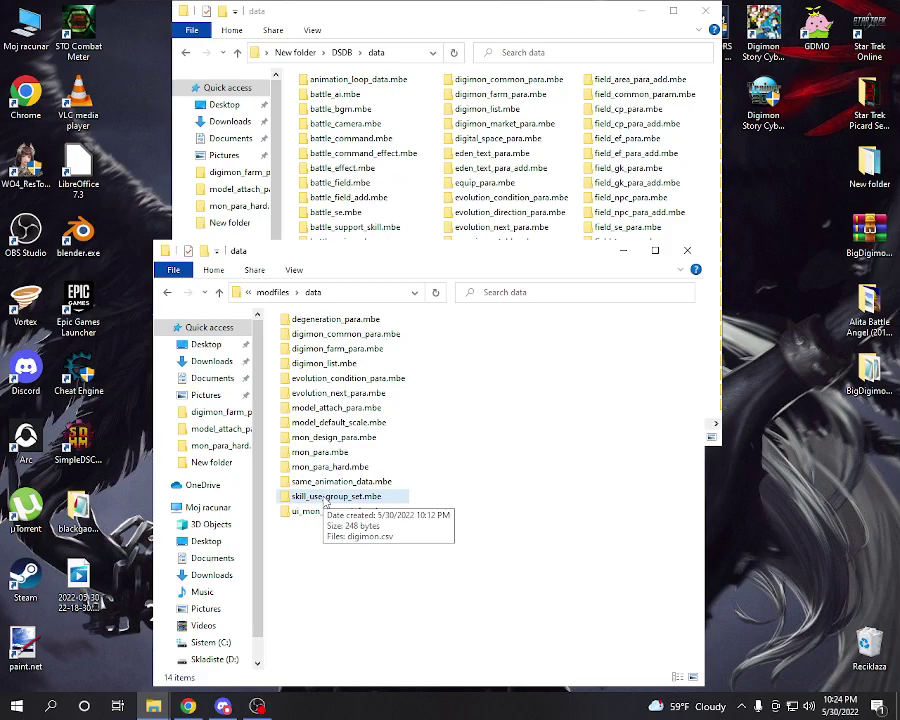
double_click(325, 497)
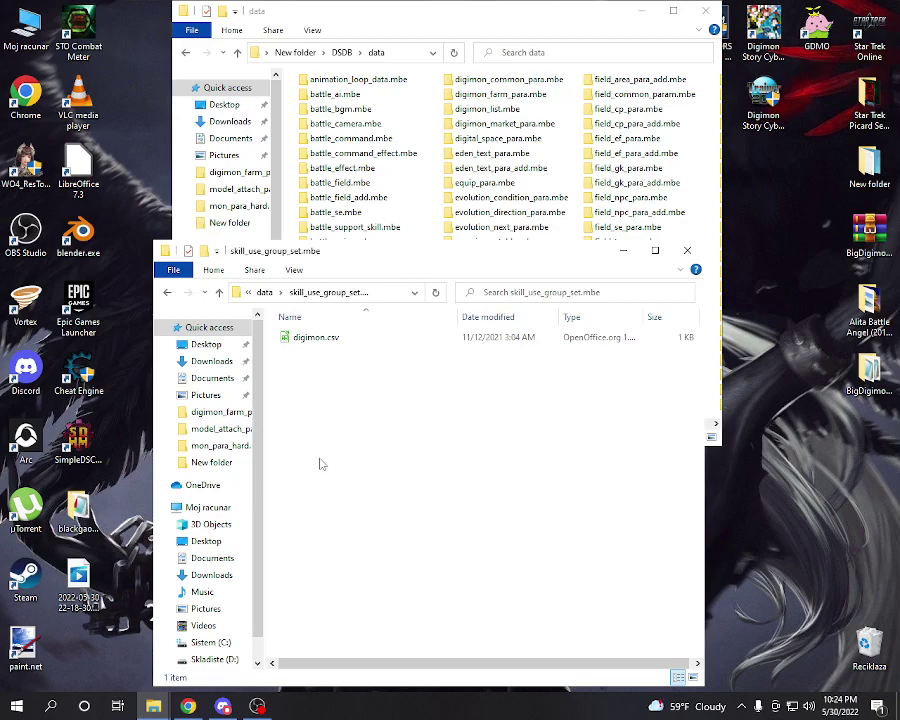
click(334, 346)
double_click(334, 346)
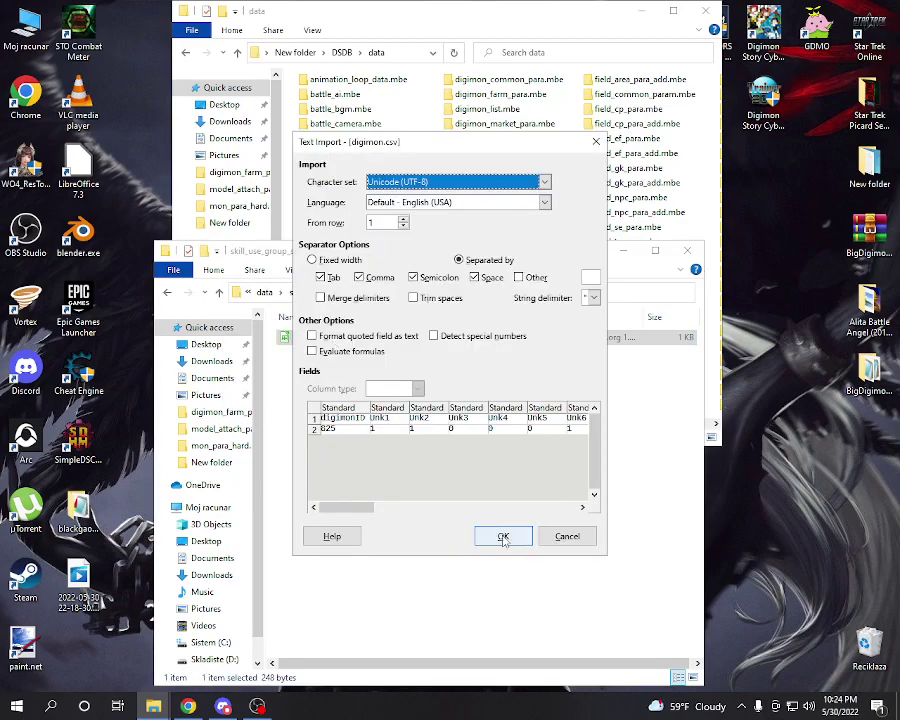
click(502, 536)
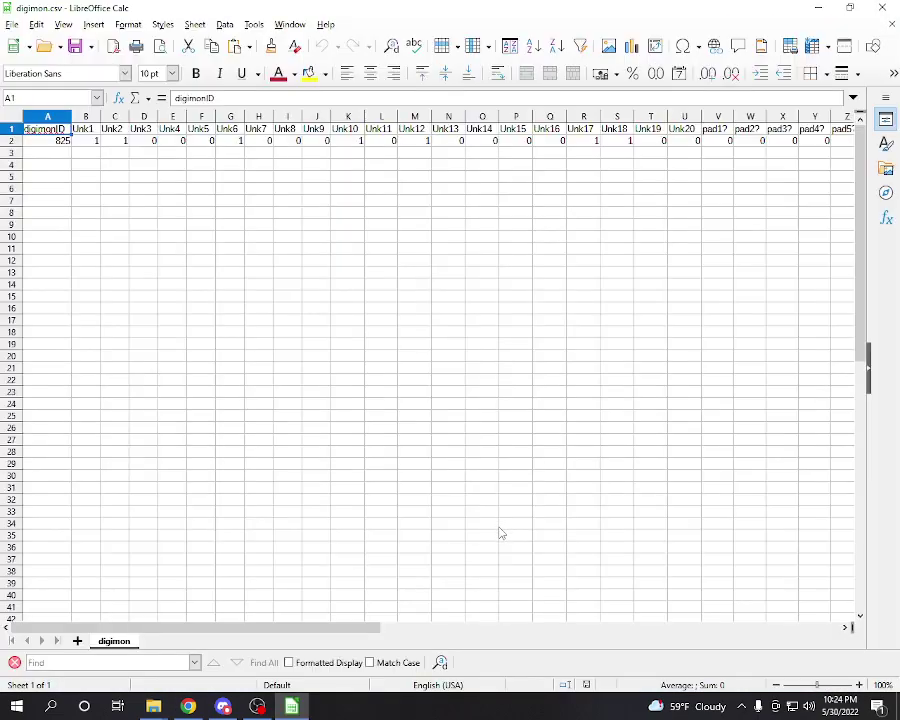
key(super+Down)
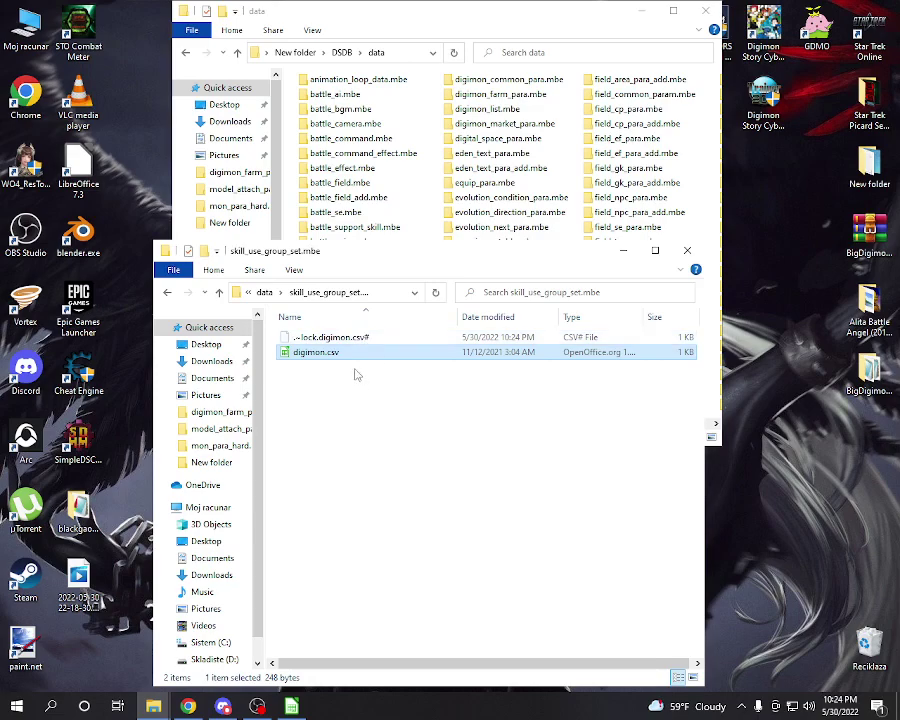
Open digimon.csv from skill_use_group_set.mbe in the DSDB data folder, importing it with the Unicode (UTF-8) character set.
click(429, 183)
key(s)
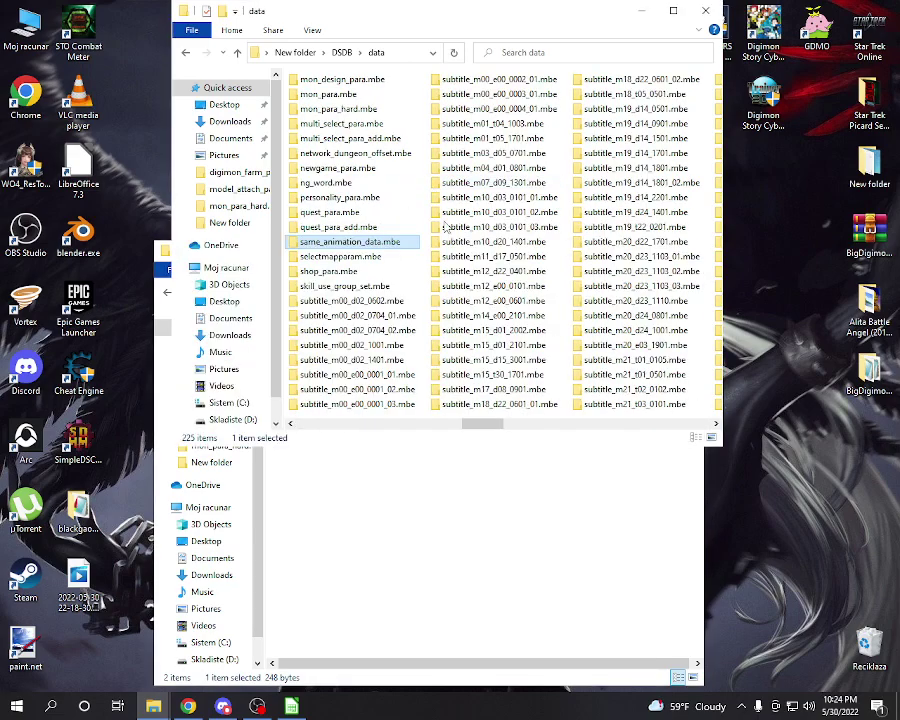
double_click(330, 287)
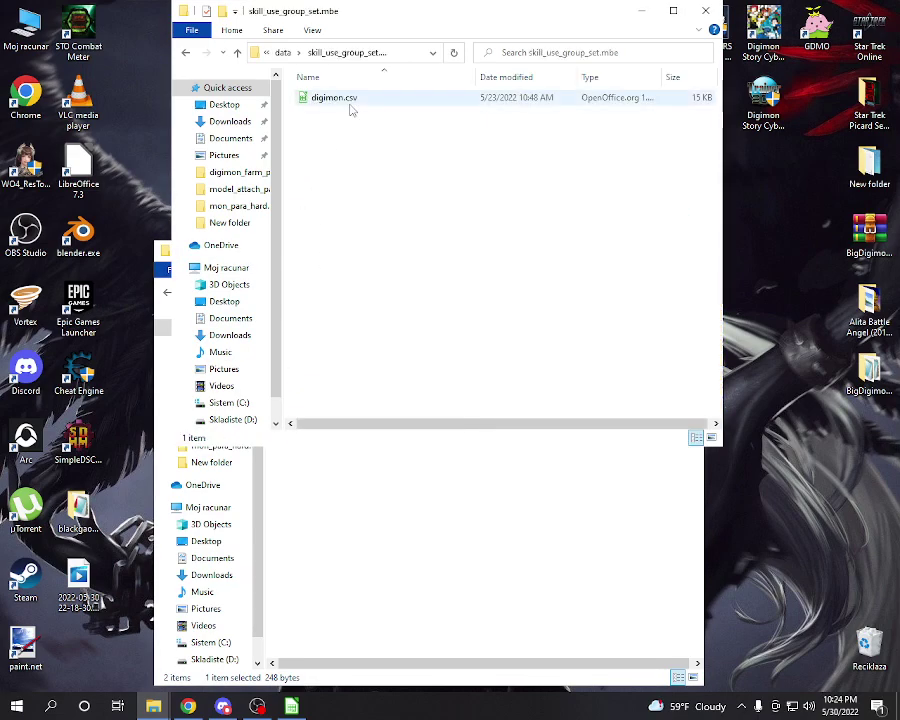
double_click(352, 103)
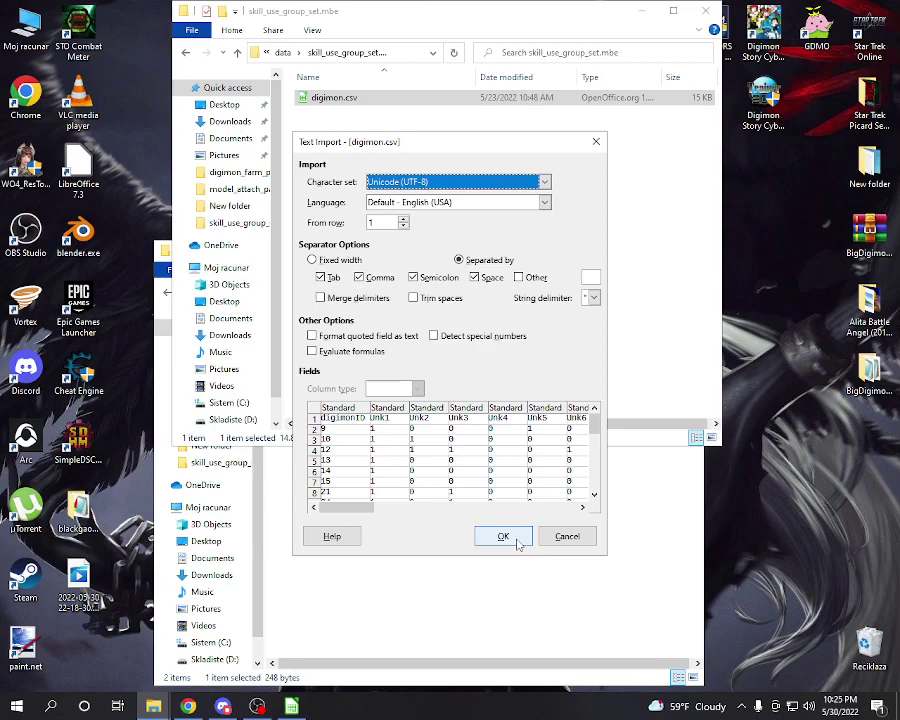
click(503, 537)
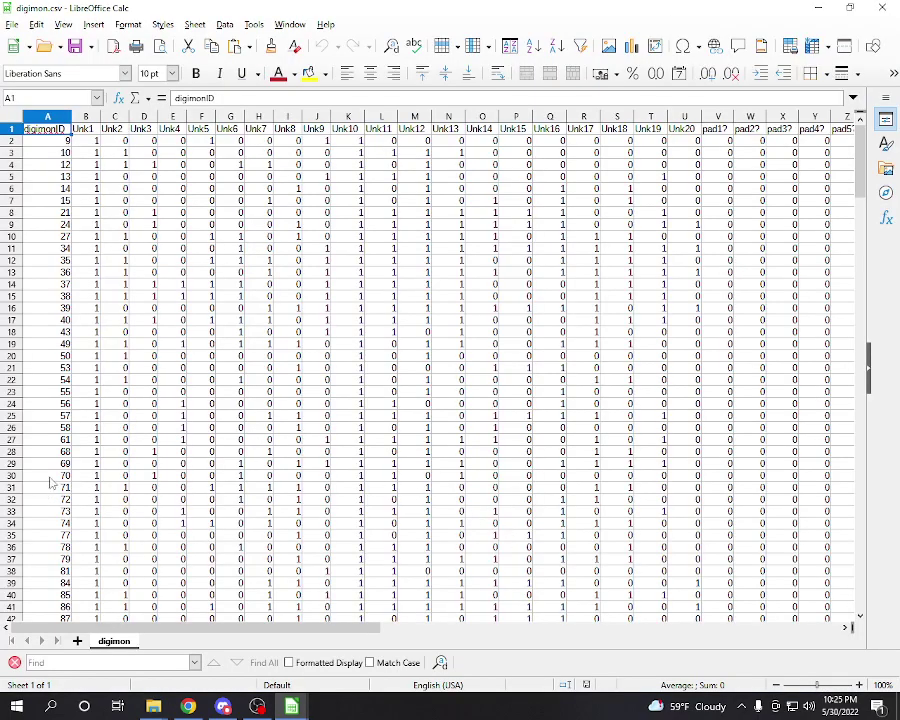
Copy row 28 (digimonID 68) from the DSDB digimon.csv and paste it over row 2 of the mod's digimon.csv.
click(11, 452)
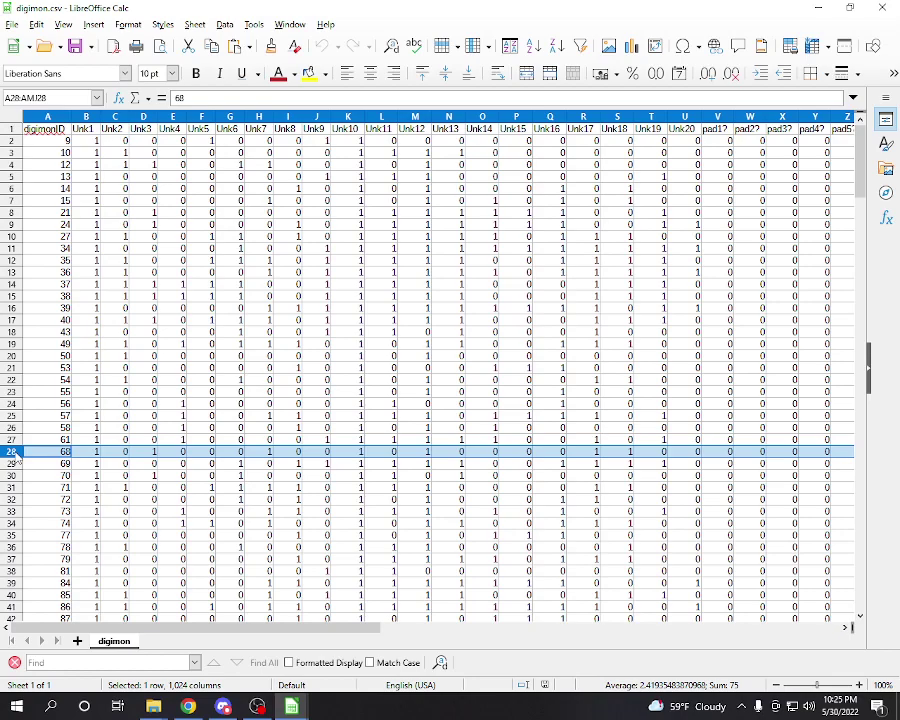
key(ctrl+c)
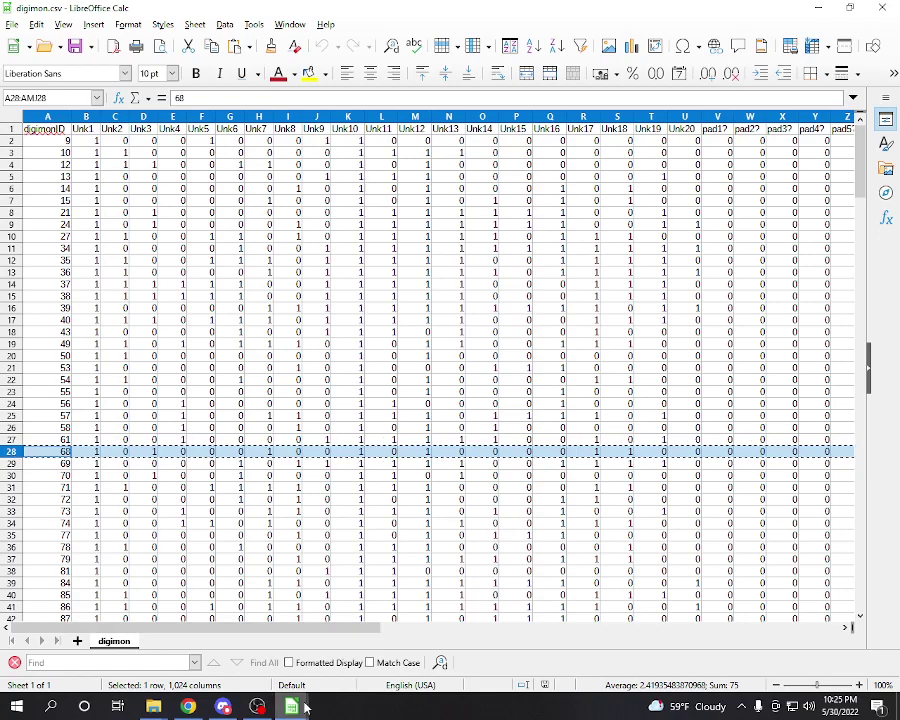
mouse_move(298, 706)
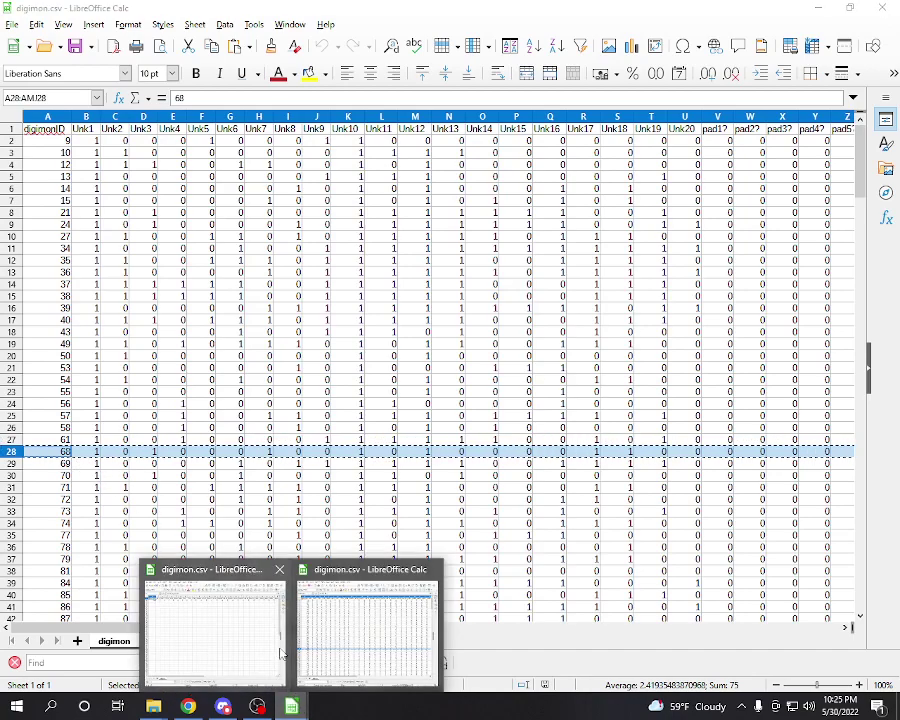
click(270, 628)
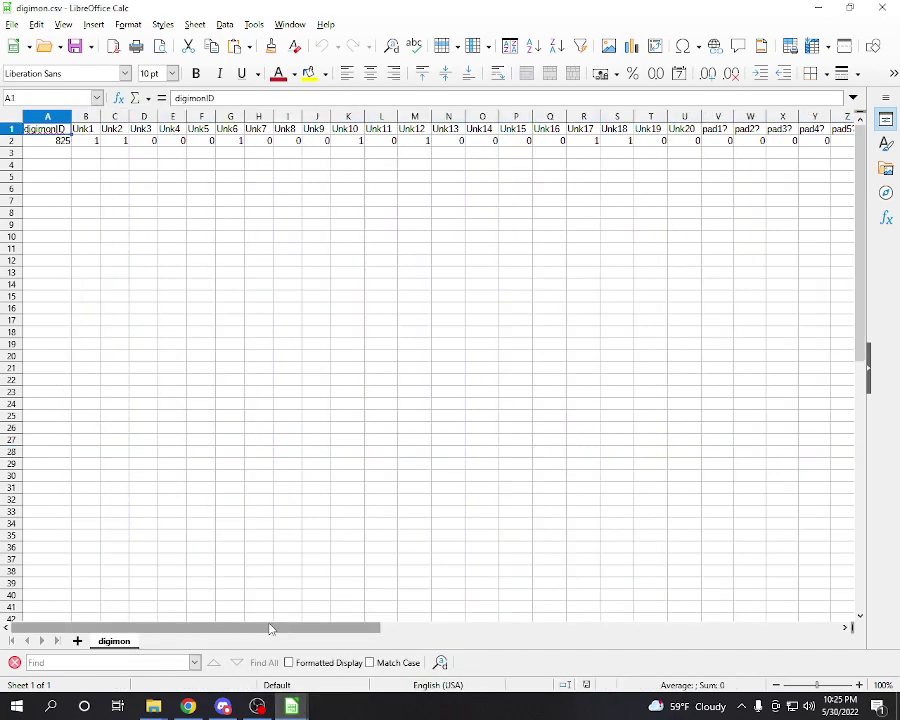
click(11, 141)
key(ctrl+v)
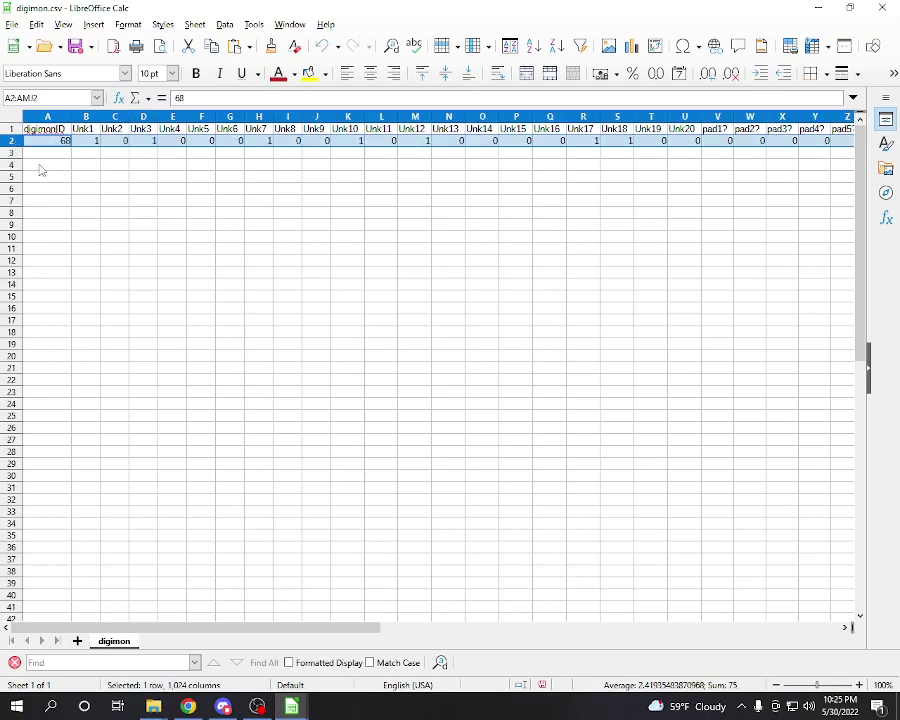
Set the digimonID in A2 of the mod's digimon.csv to 963 and check the row's remaining columns.
double_click(46, 142)
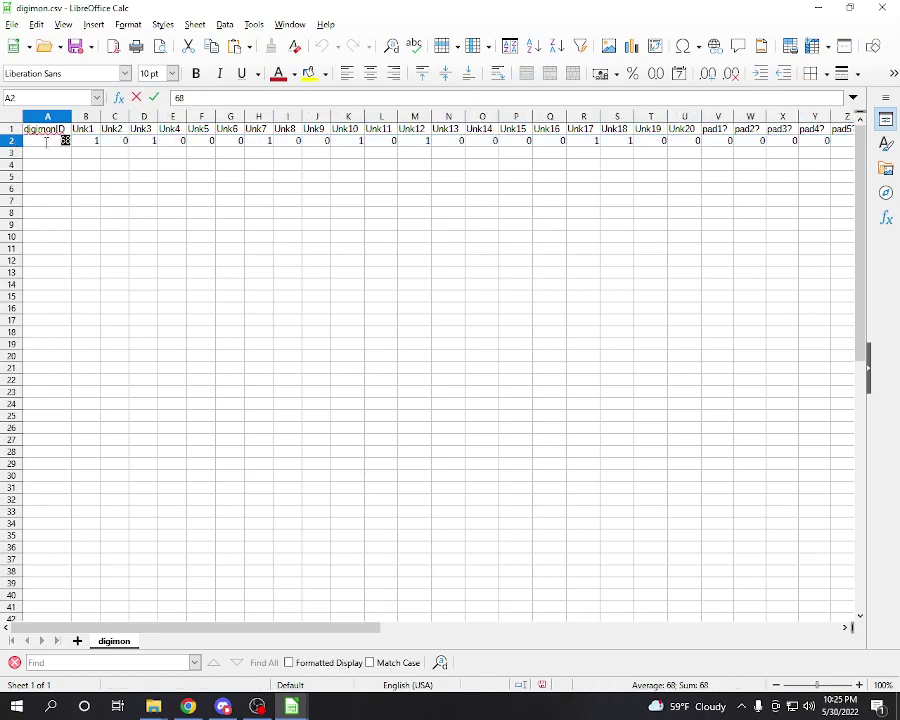
text(963)
drag(281, 632, 484, 643)
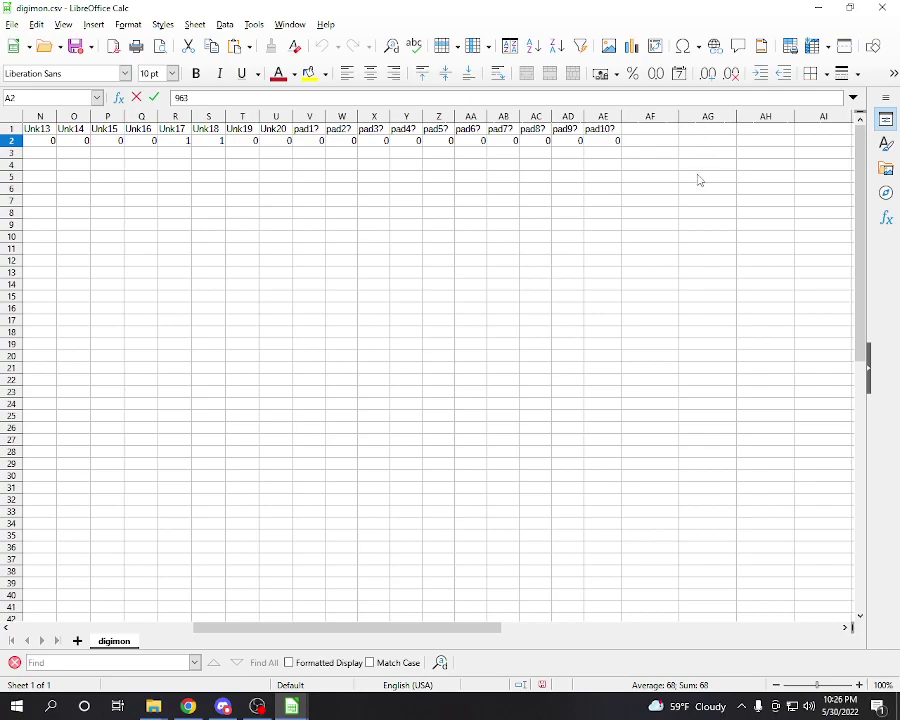
drag(382, 628, 193, 631)
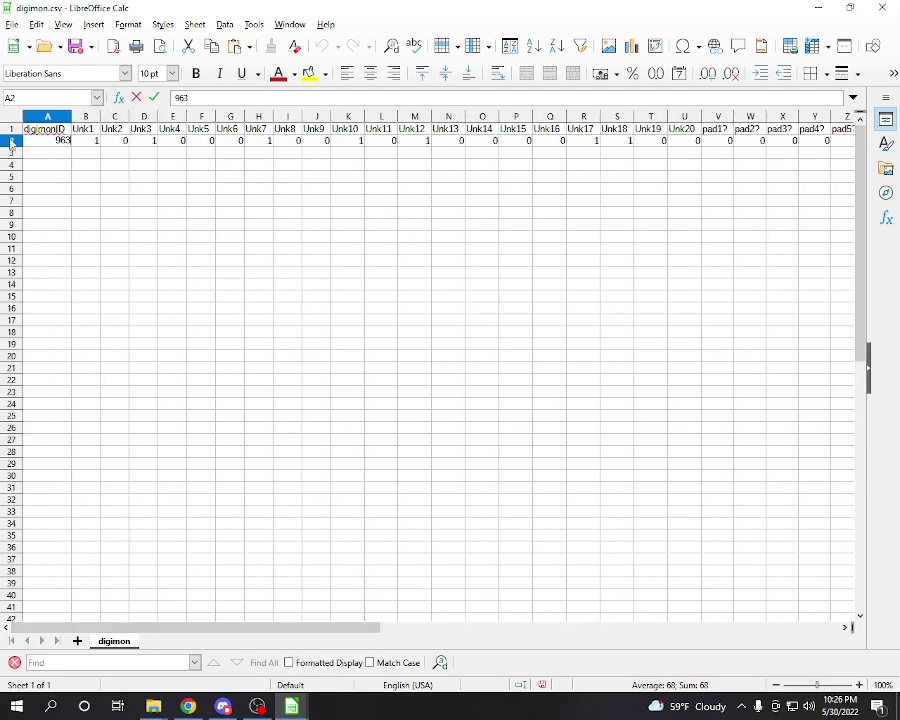
Save the mod's digimon.csv, close both spreadsheets and go back to the modfiles data folder.
click(12, 24)
click(50, 219)
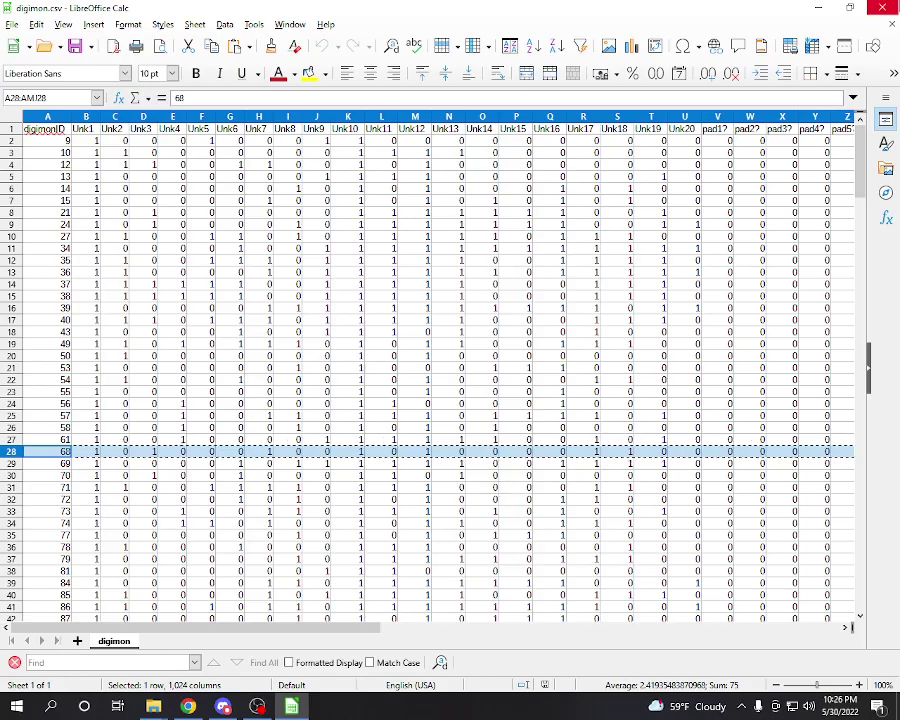
key(alt+F4)
click(453, 522)
click(264, 292)
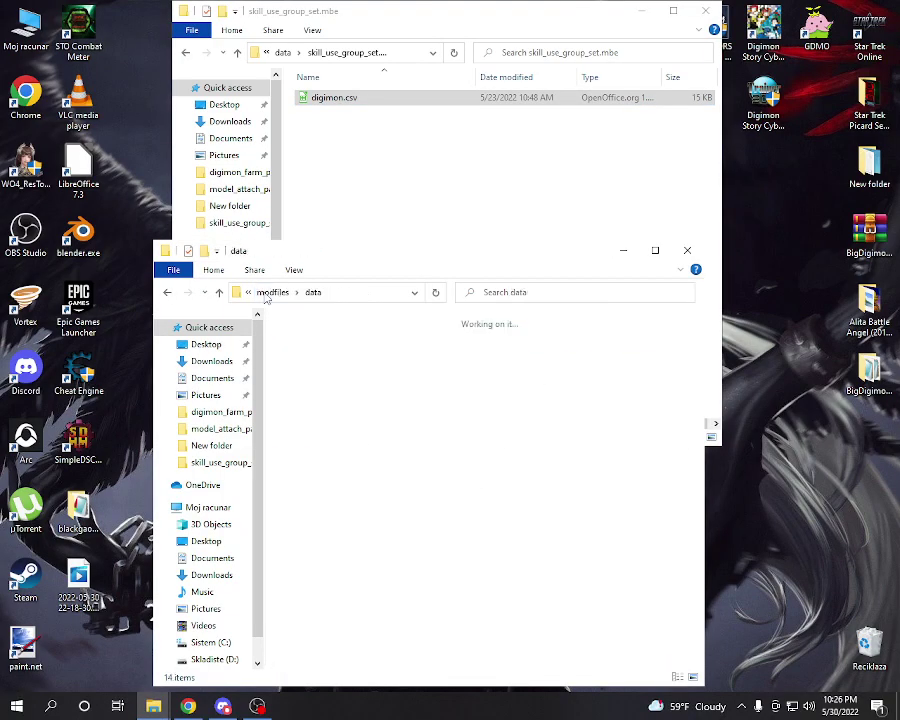
click(316, 482)
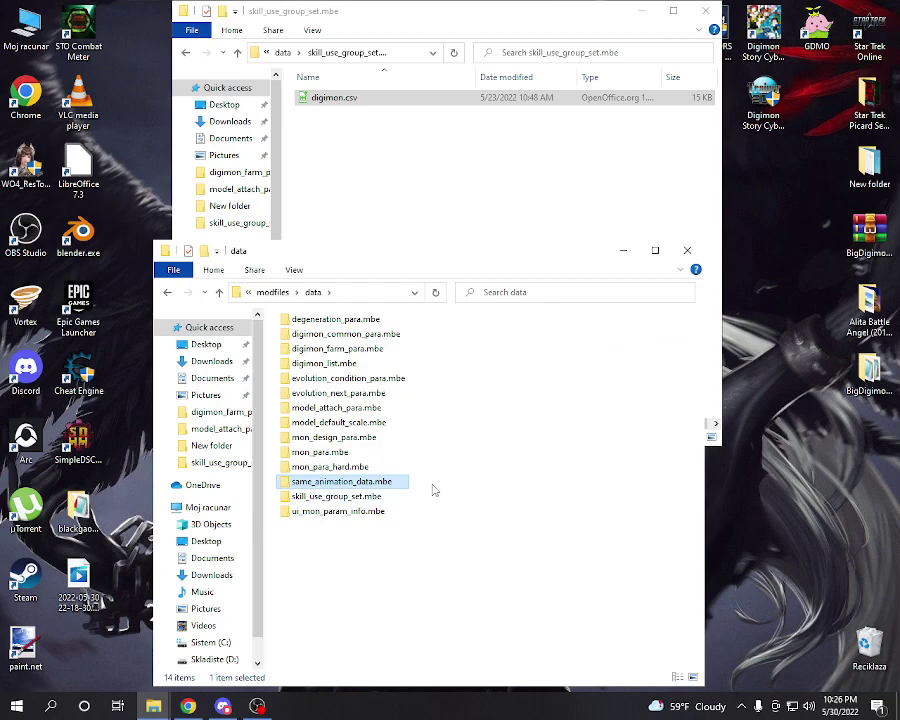
drag(434, 486, 320, 402)
ctrl+click(318, 378)
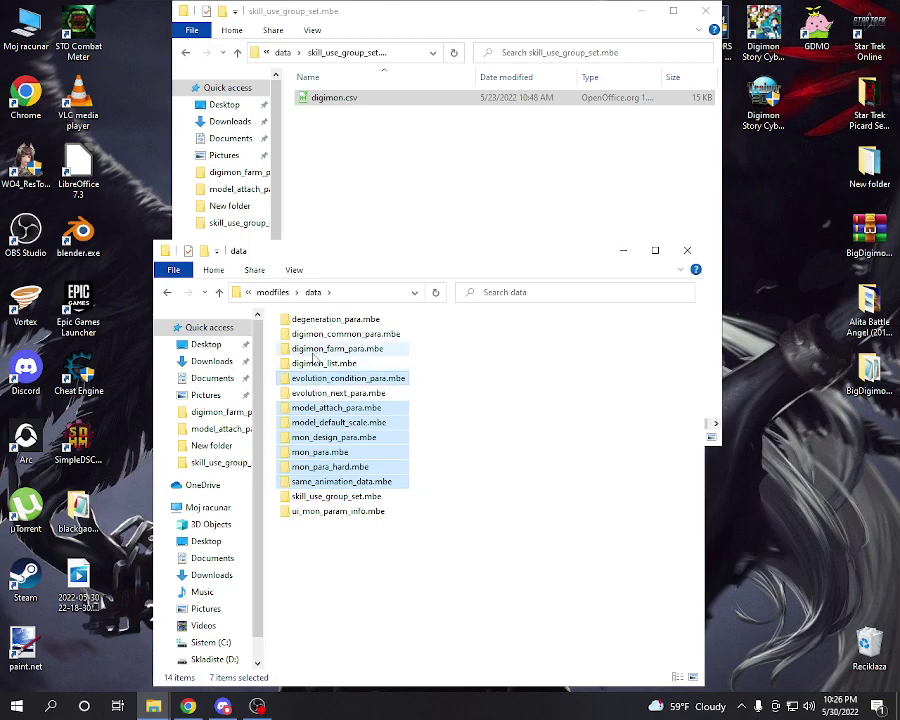
ctrl+click(312, 347)
ctrl+click(314, 334)
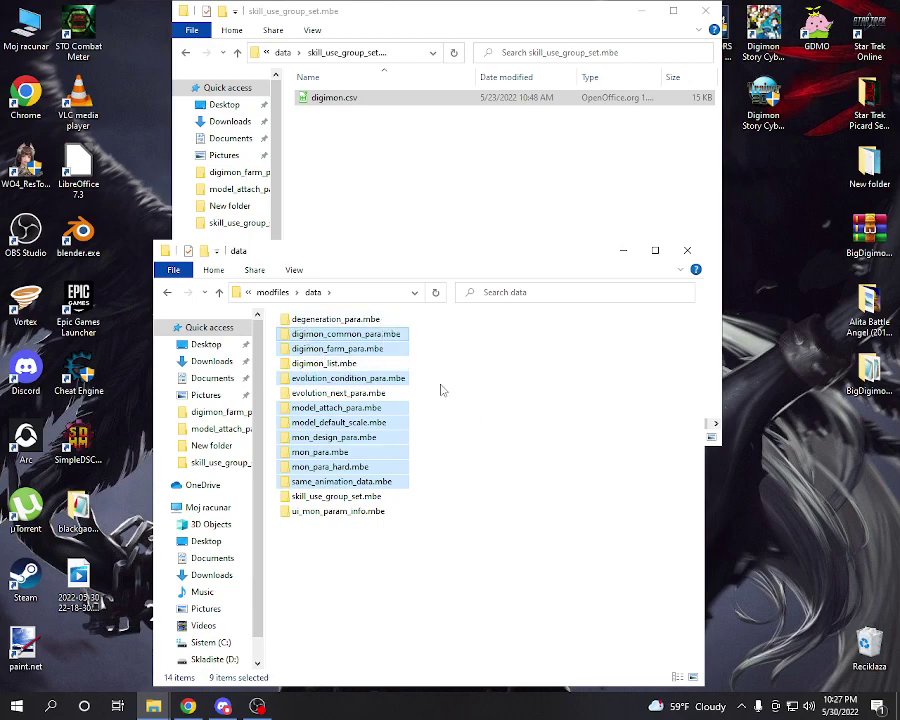
click(432, 494)
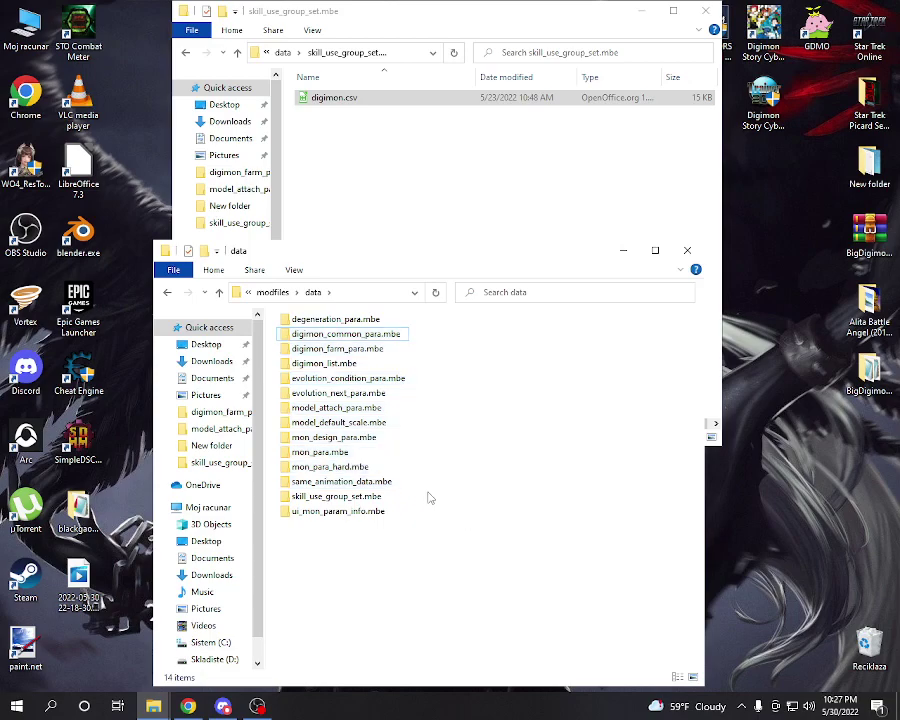
click(318, 483)
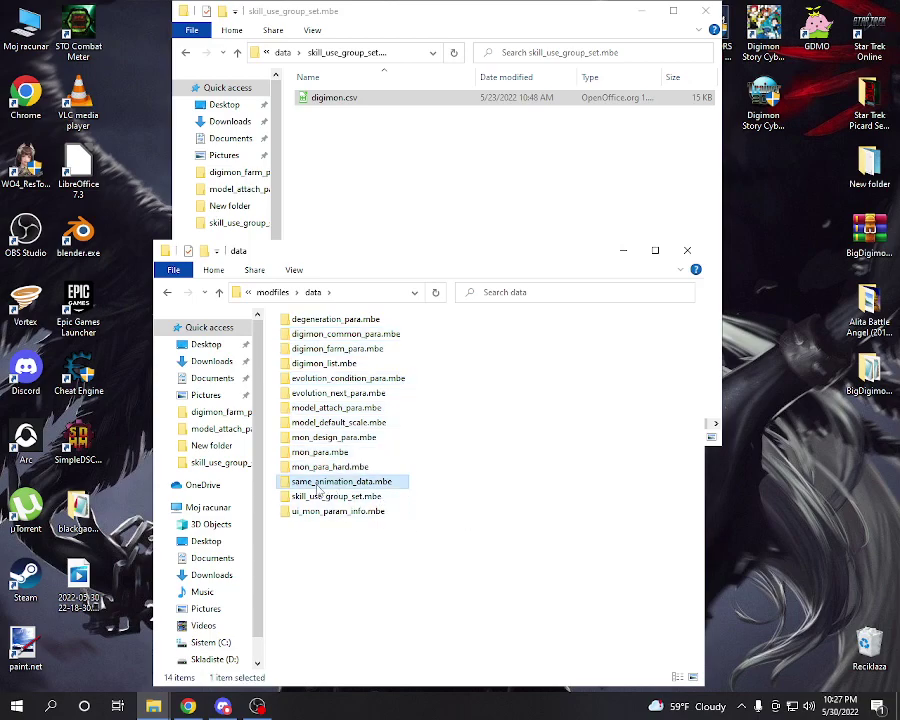
click(330, 467)
ctrl+click(320, 452)
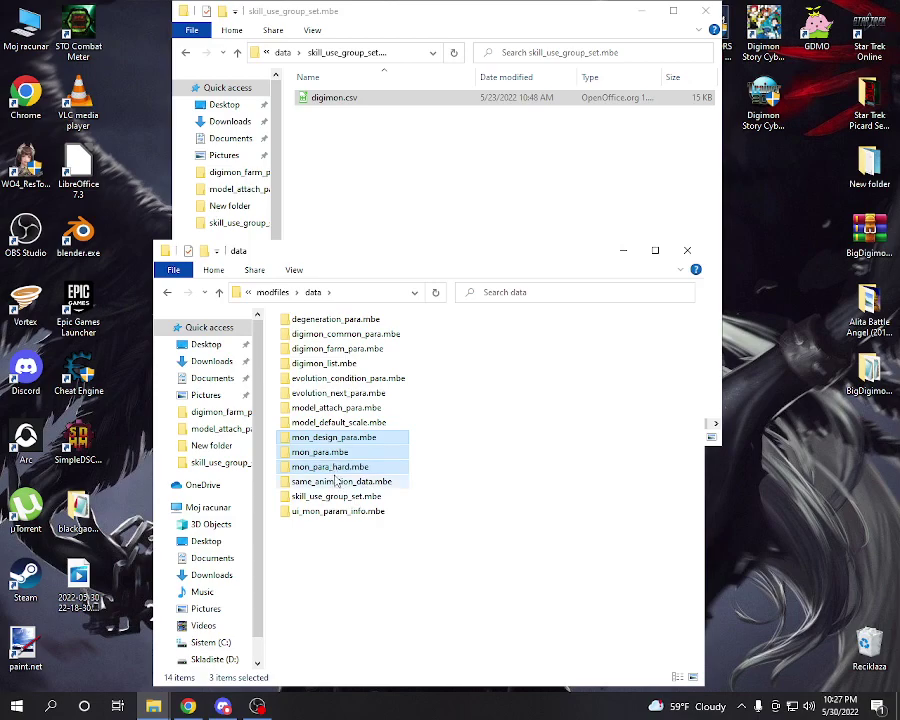
Open digimon.csv from model_default_scale.mbe in the modfiles data folder, importing it with the Unicode (UTF-8) character set.
click(314, 424)
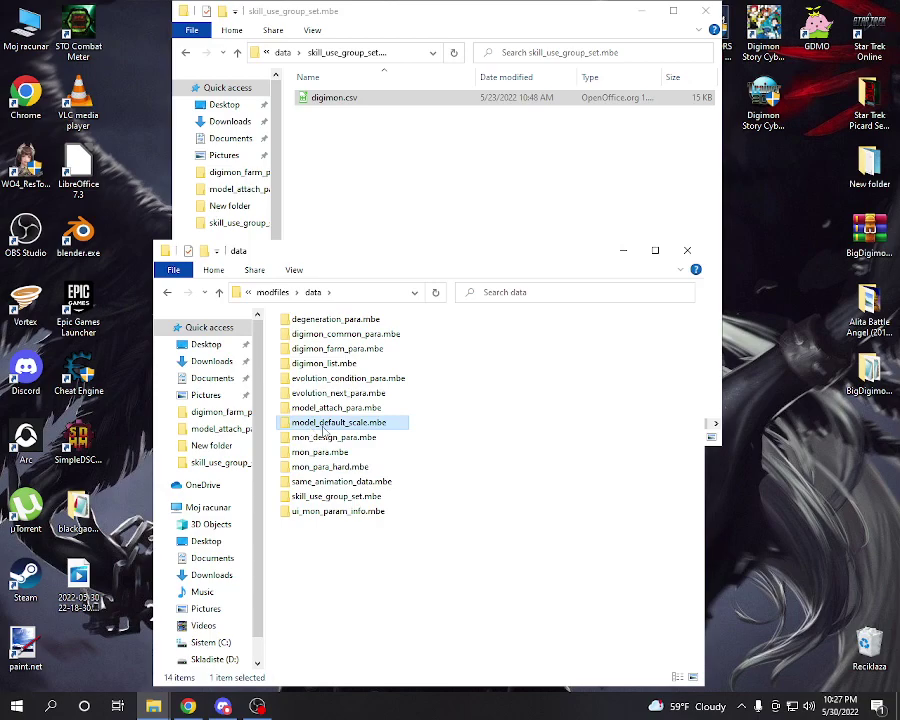
double_click(314, 424)
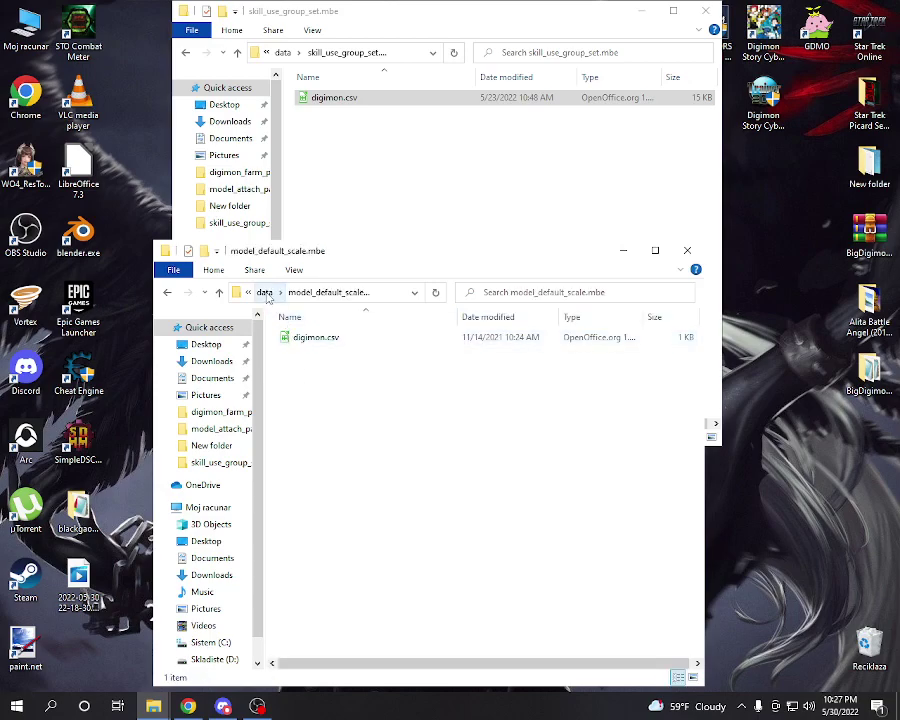
double_click(315, 338)
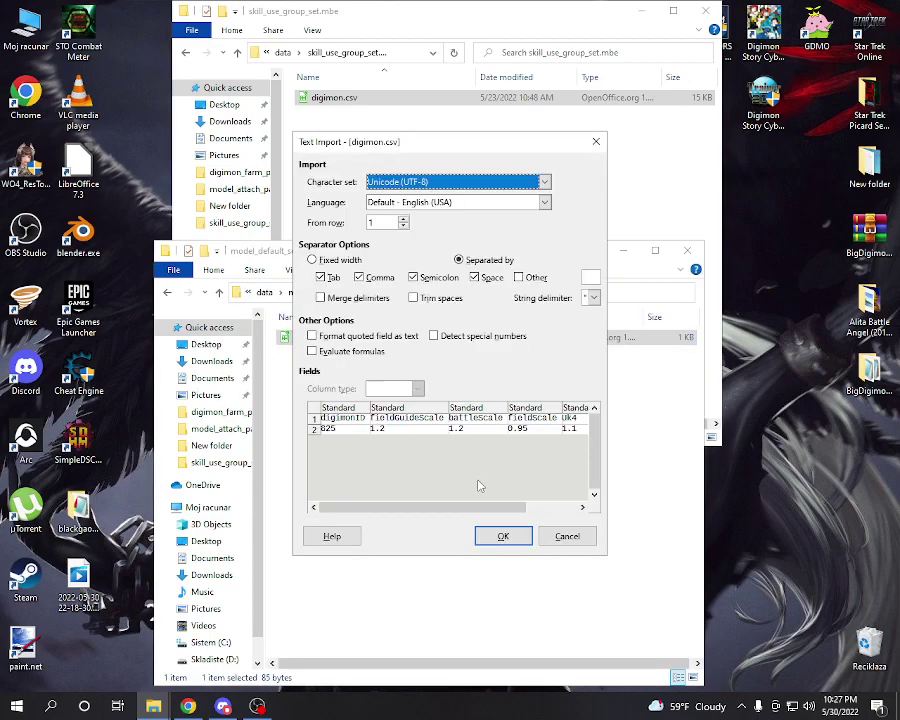
click(501, 535)
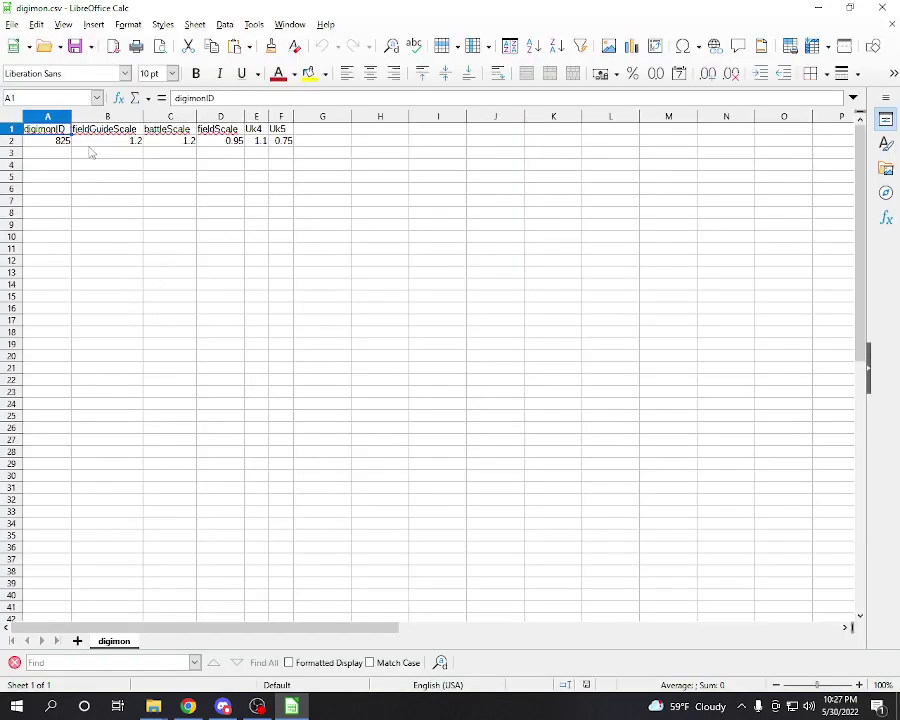
Examine the battleScale, fieldScale and fieldGuideScale values in row 2, and close the spreadsheet without editing it.
click(170, 147)
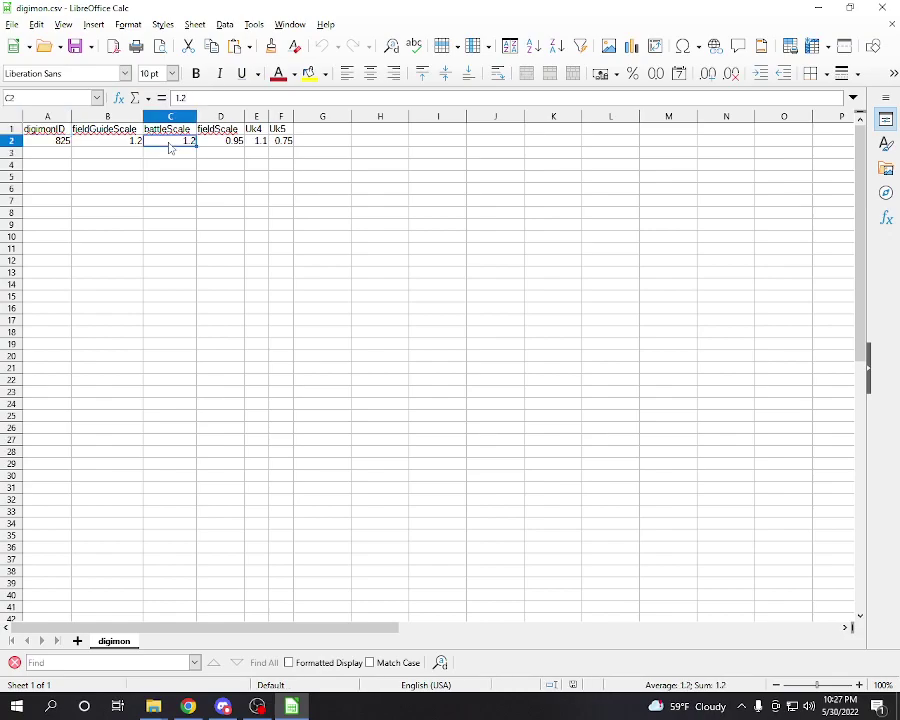
click(210, 147)
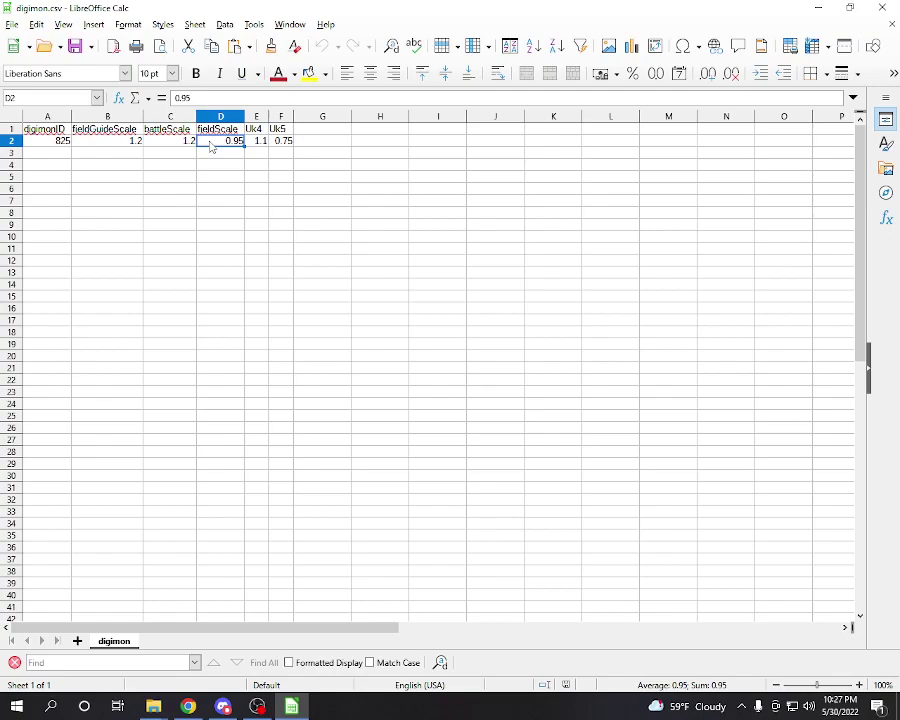
click(106, 145)
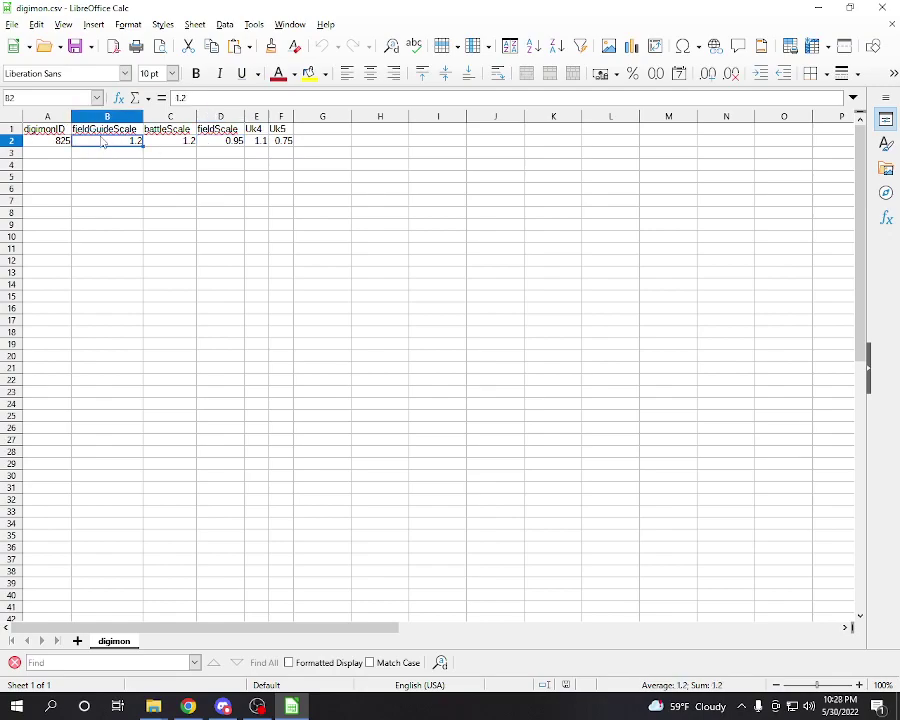
click(215, 131)
click(212, 146)
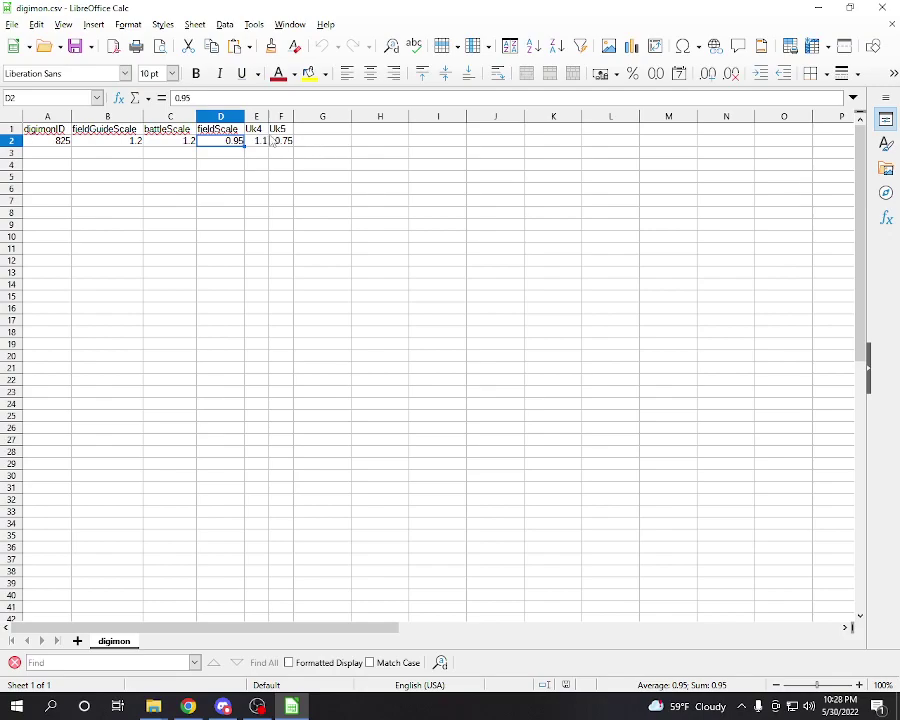
key(ctrl+q)
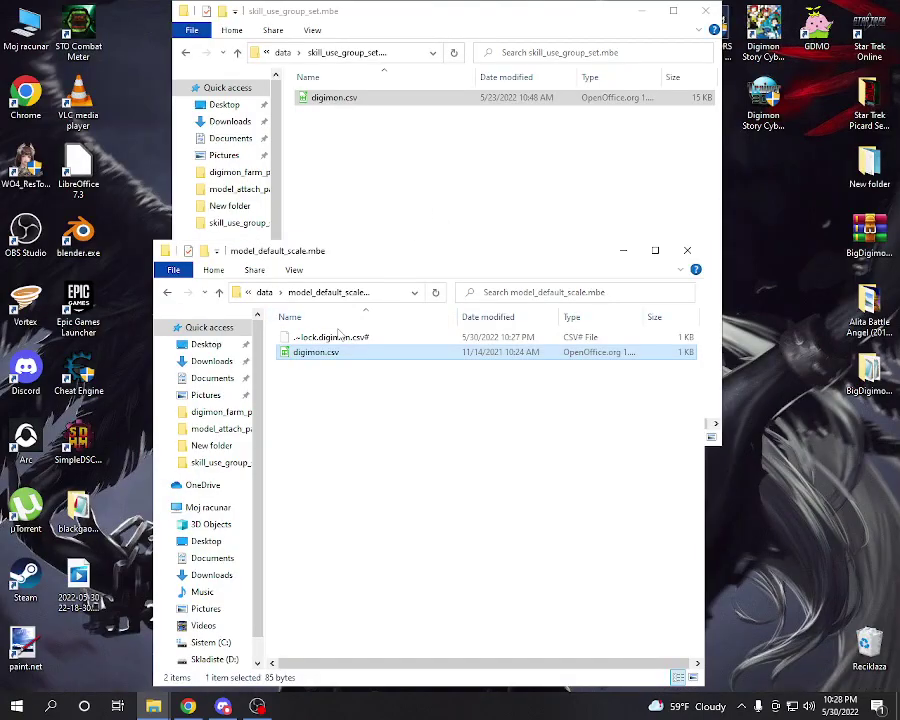
Return to the mod's data folder and open the model_attach_para.mbe folder.
click(264, 292)
double_click(322, 408)
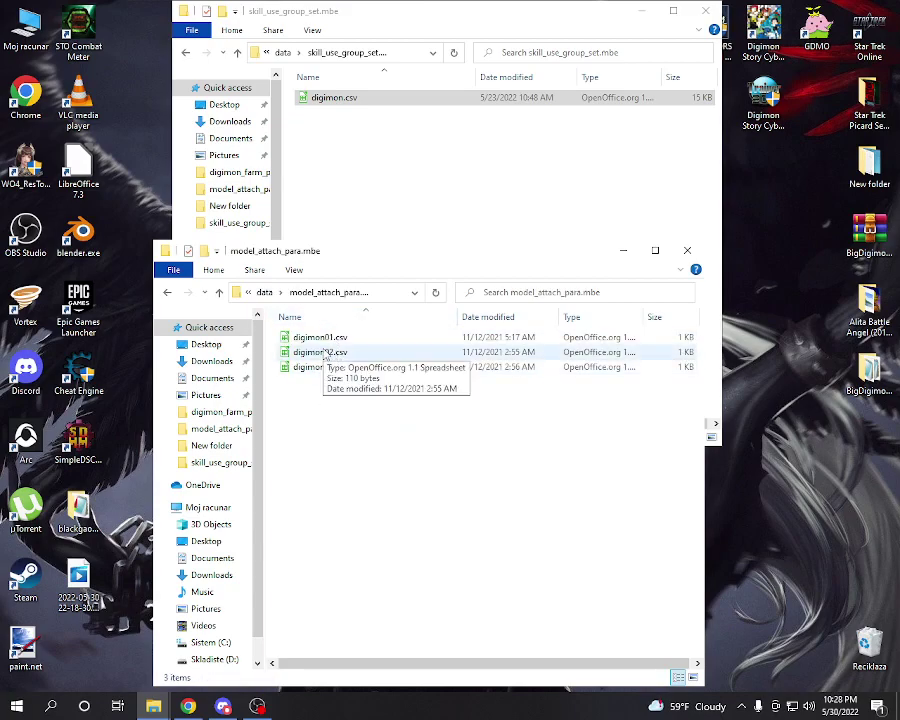
Open digimon.csv from evolution_condition_para.mbe in the modfiles data folder, look over its condition columns, and close it without editing.
click(266, 293)
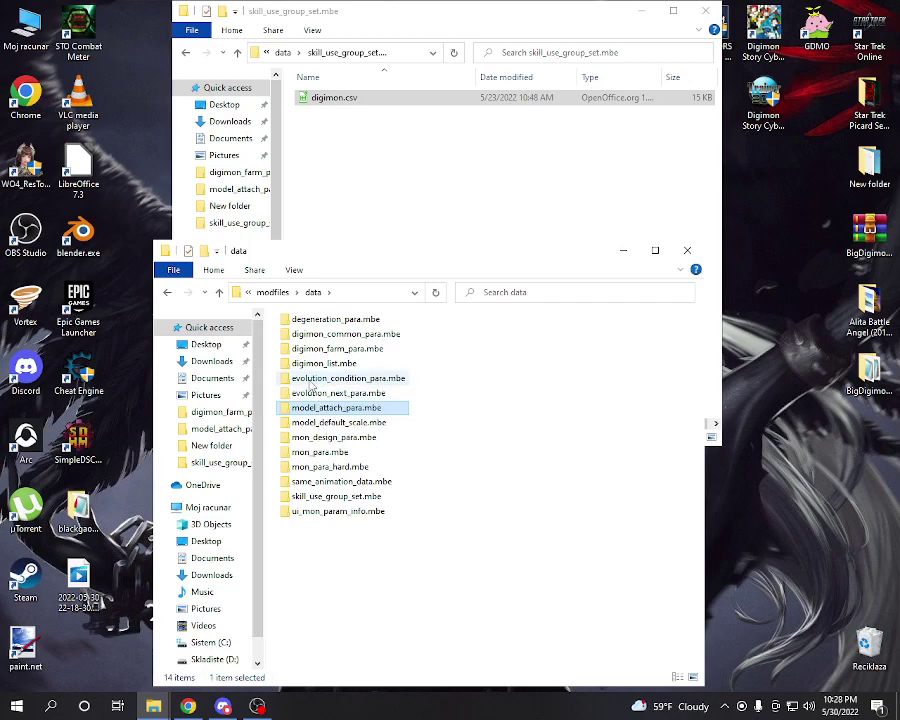
double_click(311, 381)
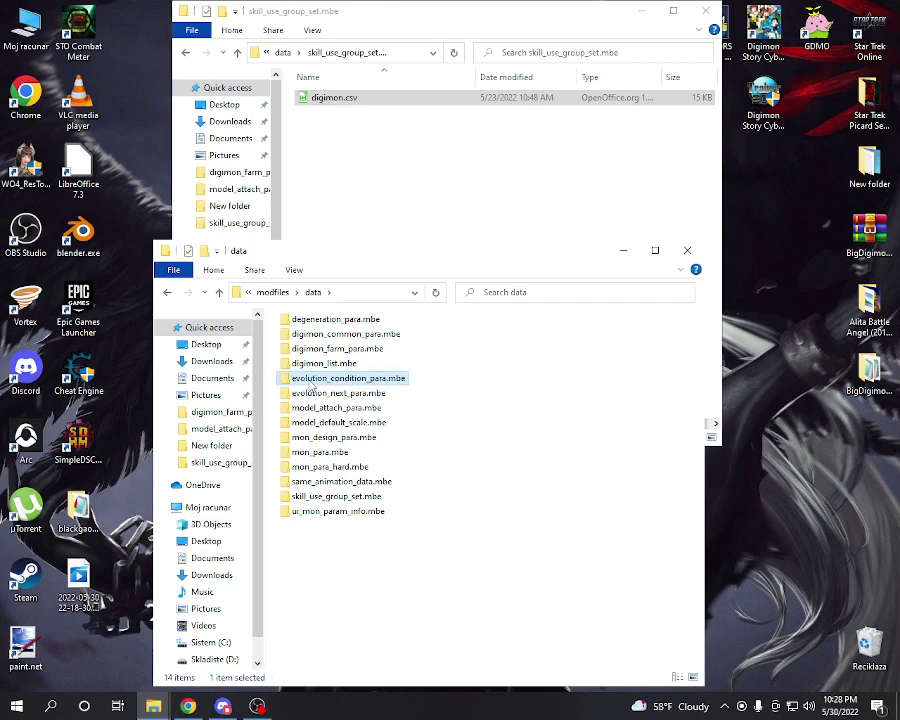
click(320, 341)
key(Return)
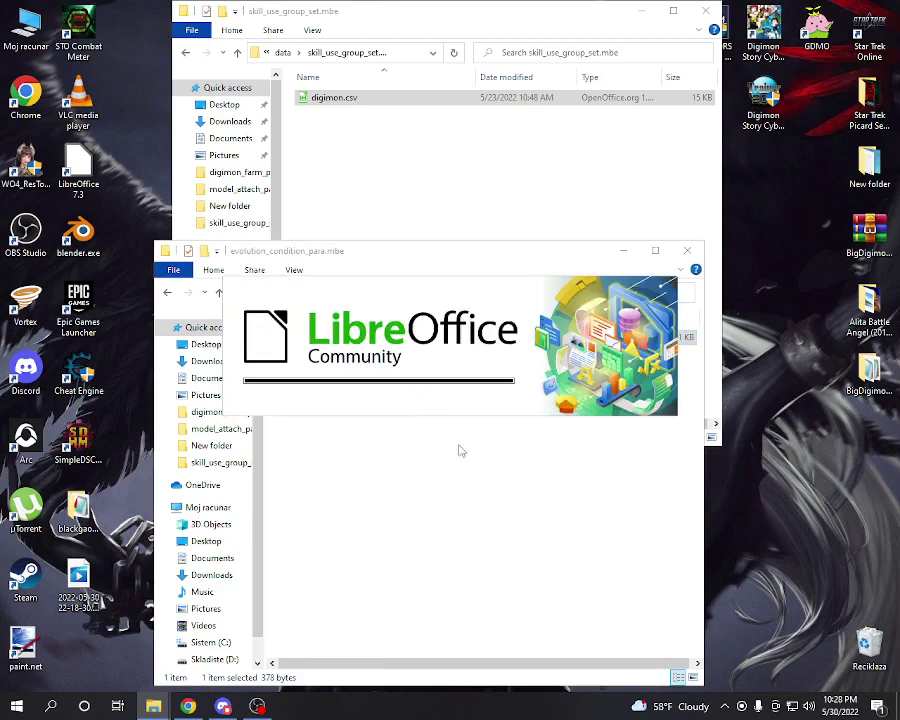
click(504, 535)
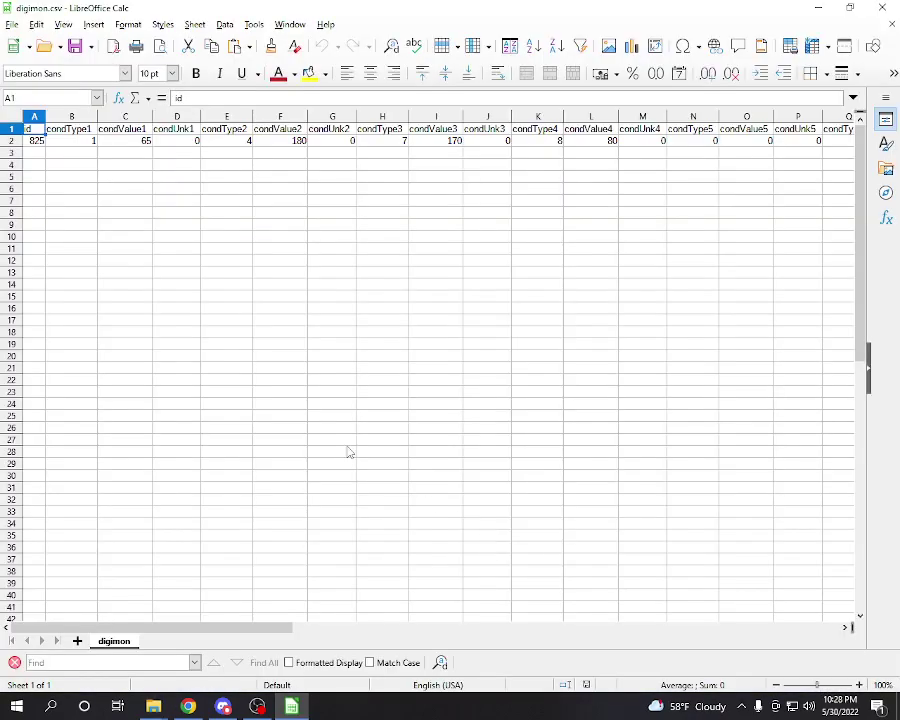
drag(246, 635, 239, 663)
click(882, 8)
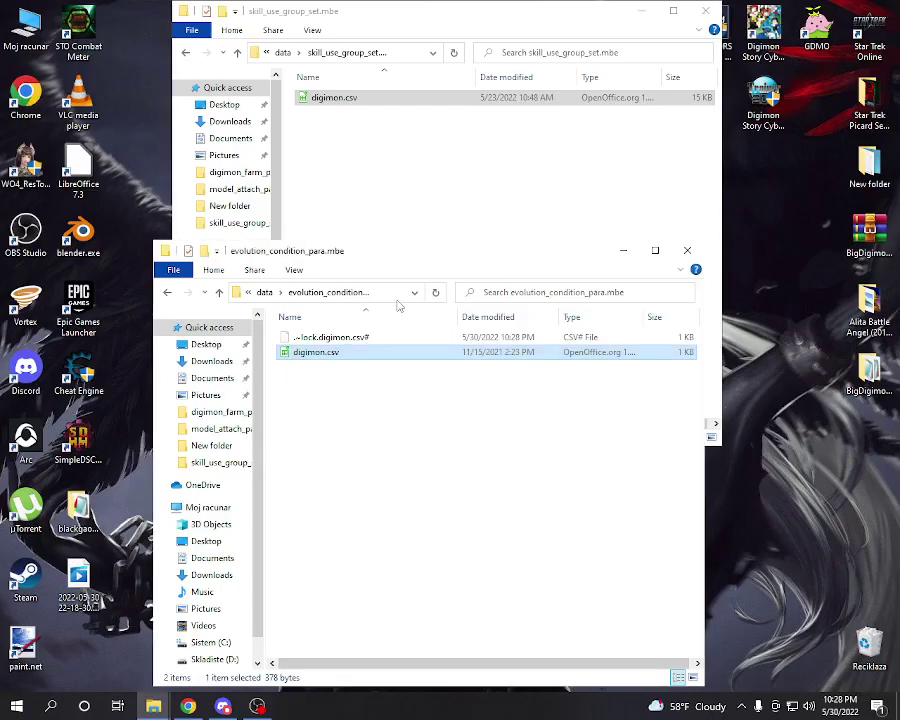
Open digimon.csv from digimon_list.mbe in the modfiles data folder to check its id entry, and close it without editing.
click(264, 295)
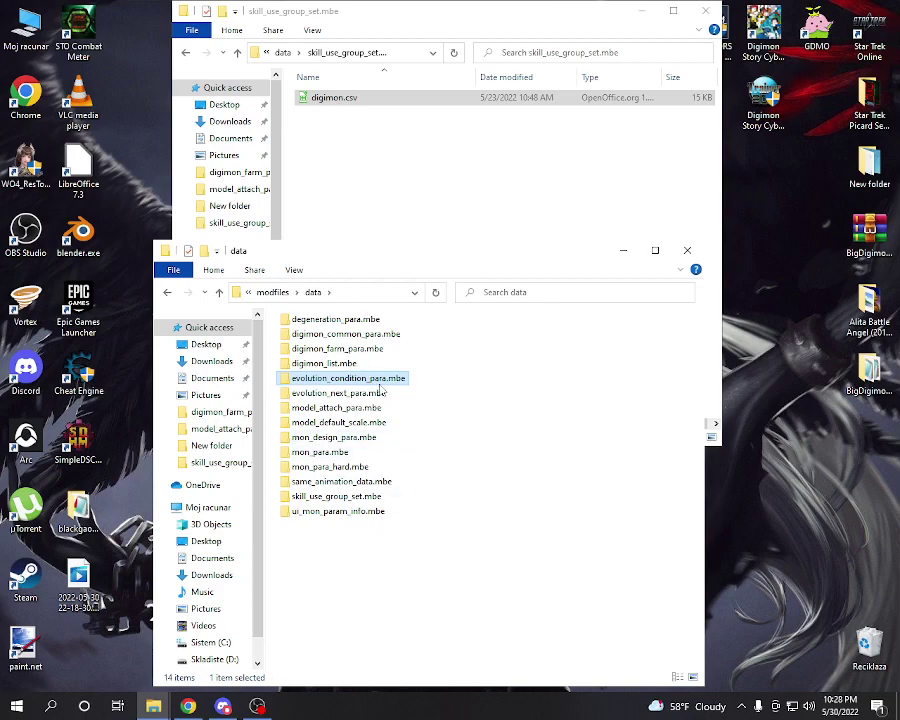
double_click(315, 365)
double_click(306, 339)
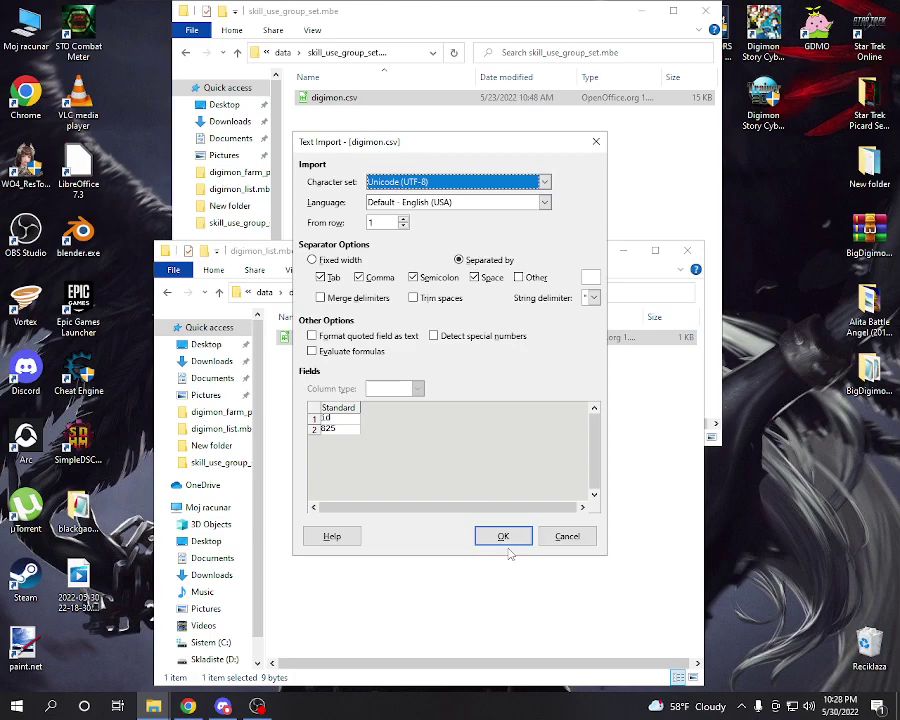
click(503, 537)
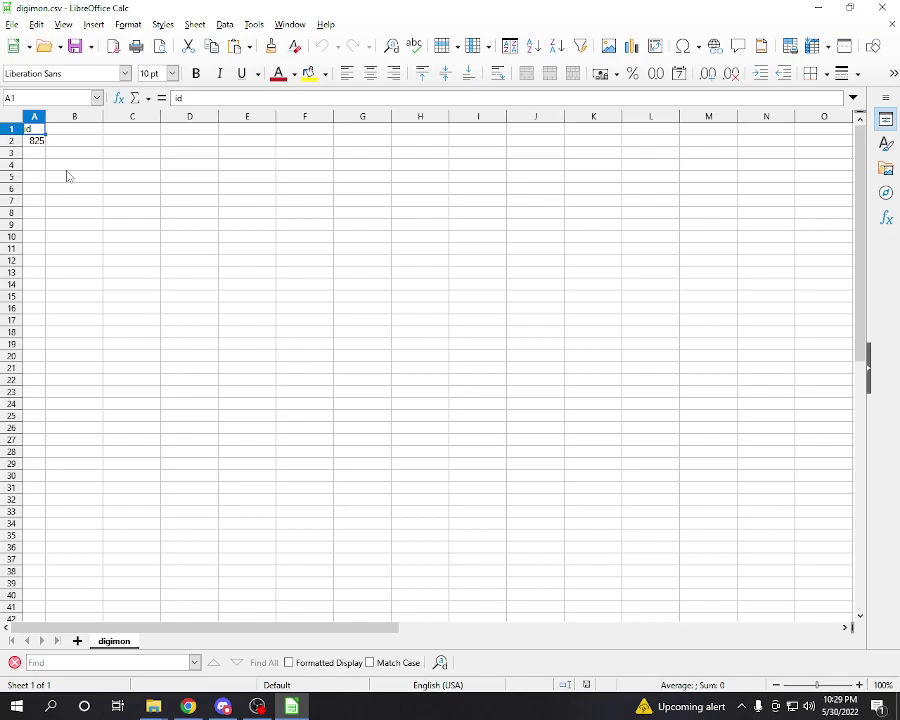
key(alt+F4)
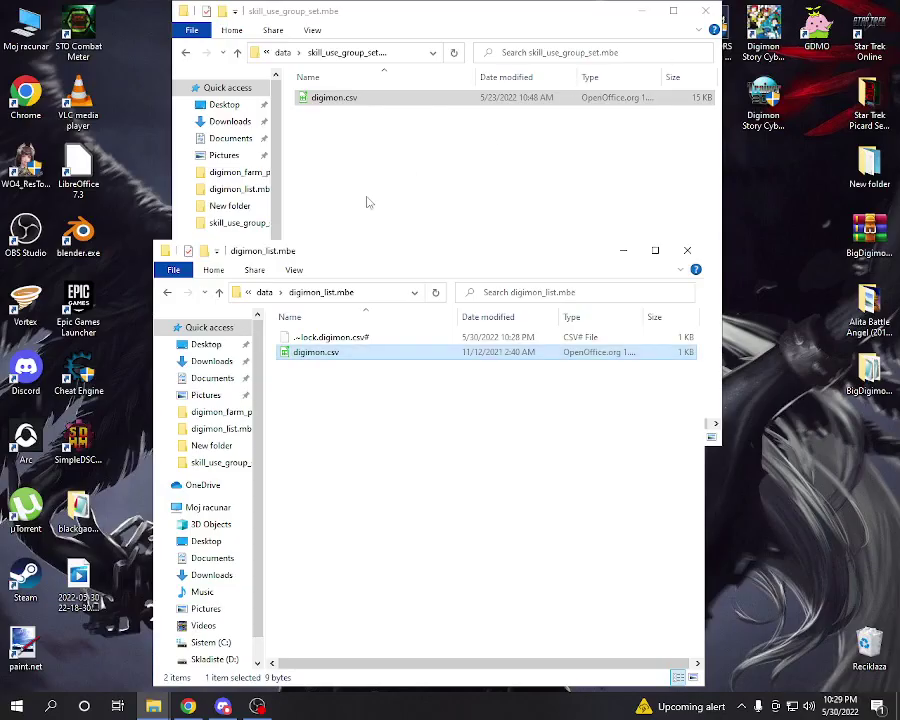
Open digimon.csv from digimon_farm_para.mbe in the modfiles data folder, accepting the text import settings.
click(266, 294)
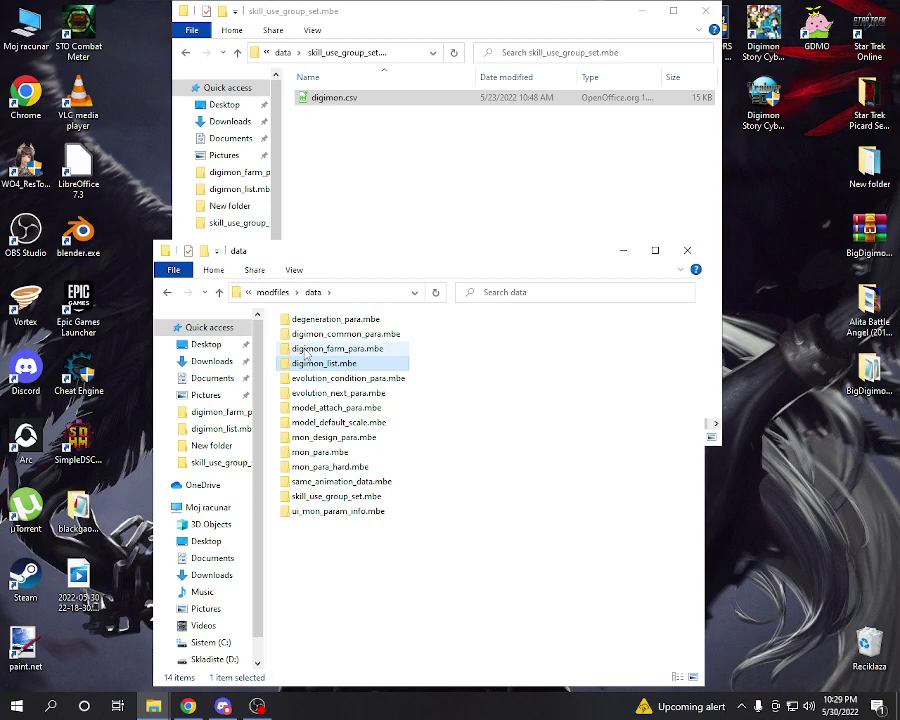
double_click(306, 351)
double_click(308, 394)
click(512, 532)
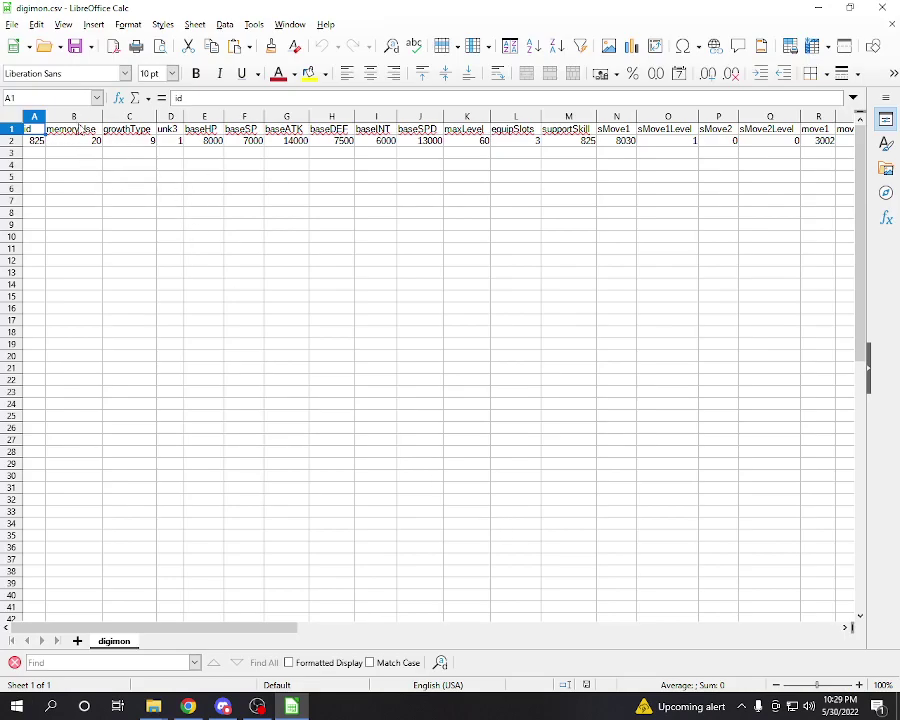
Examine the row 2 values for memory use, growth type, base stats, max level, equip slots, moves and level curve.
click(74, 144)
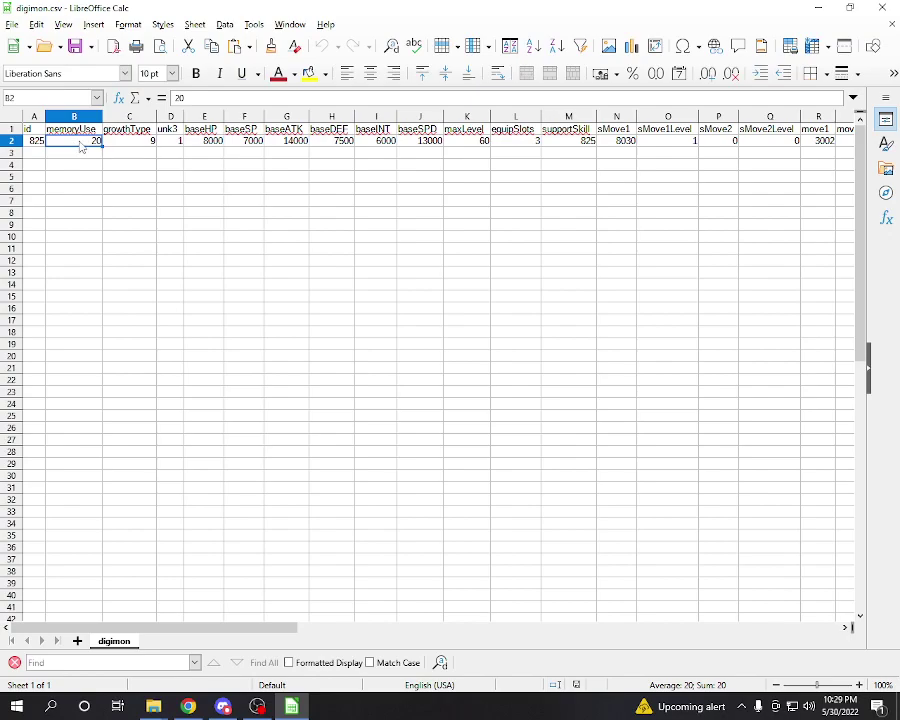
click(135, 146)
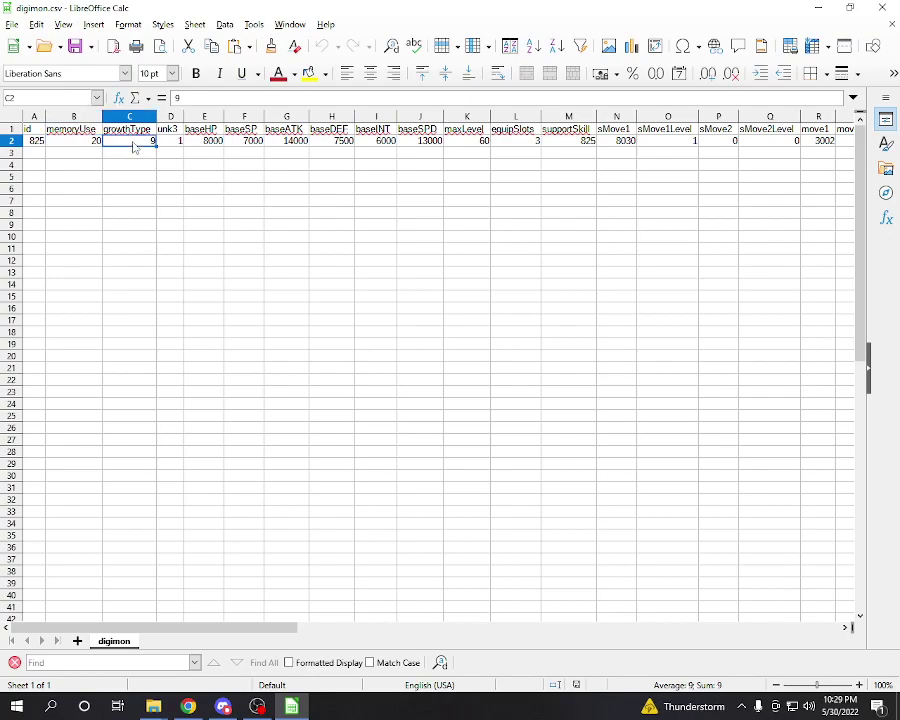
click(214, 144)
click(245, 145)
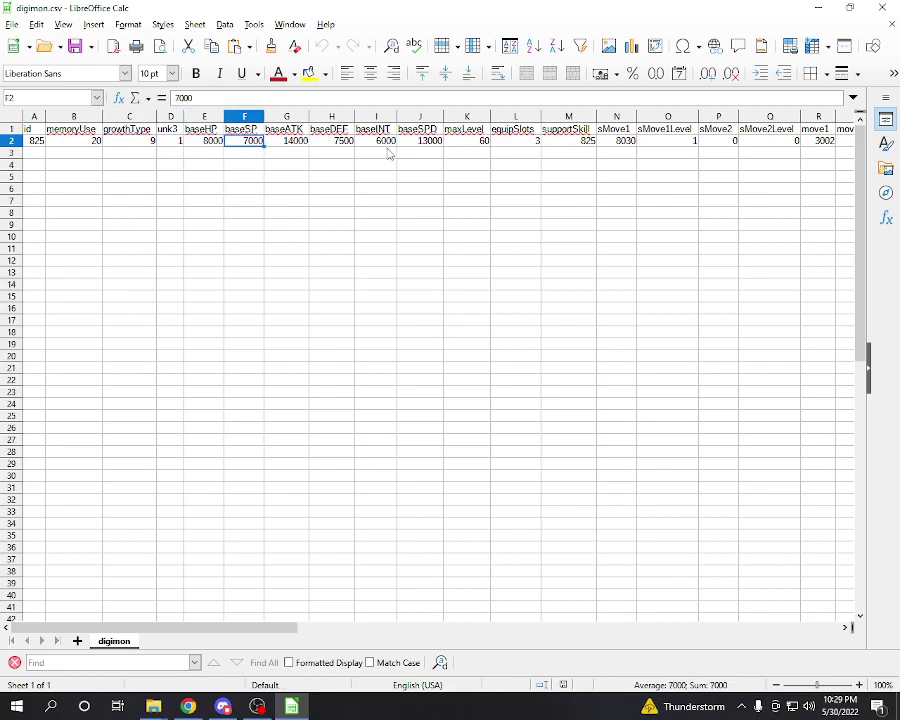
click(476, 146)
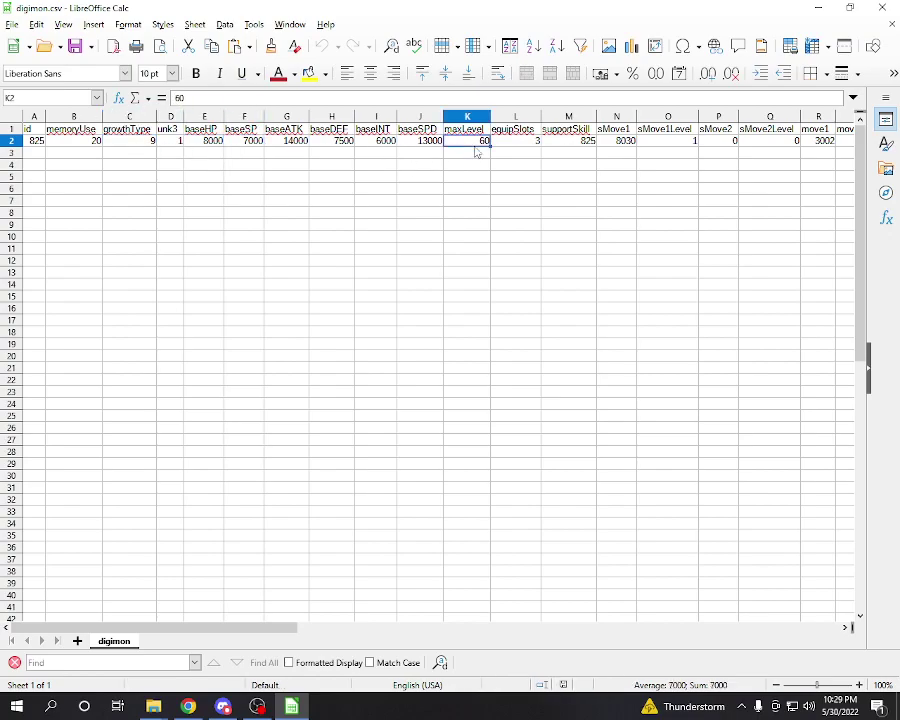
click(620, 144)
drag(258, 631, 567, 632)
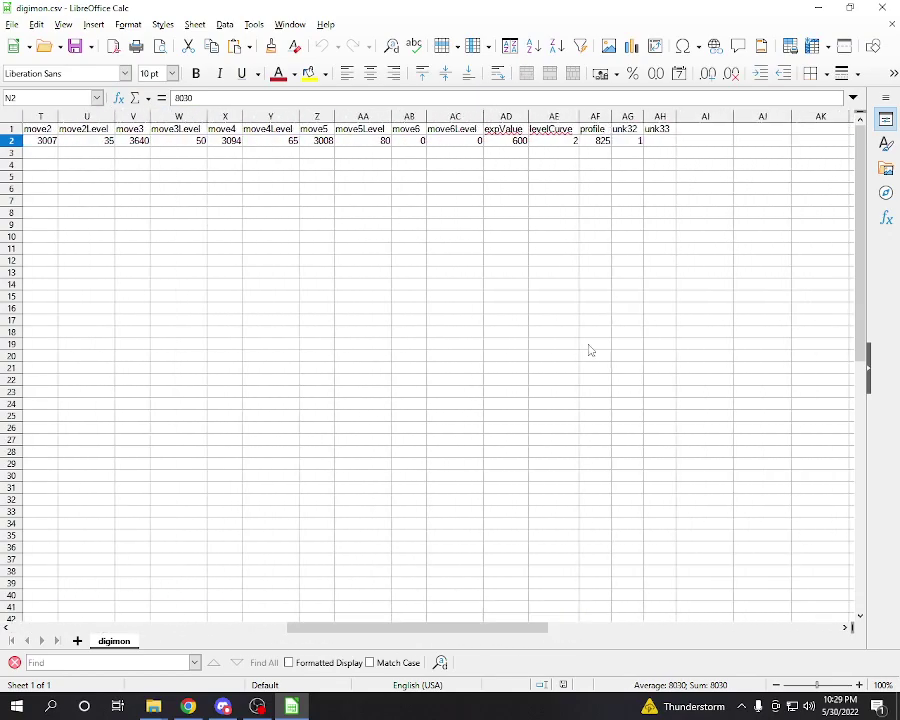
click(554, 143)
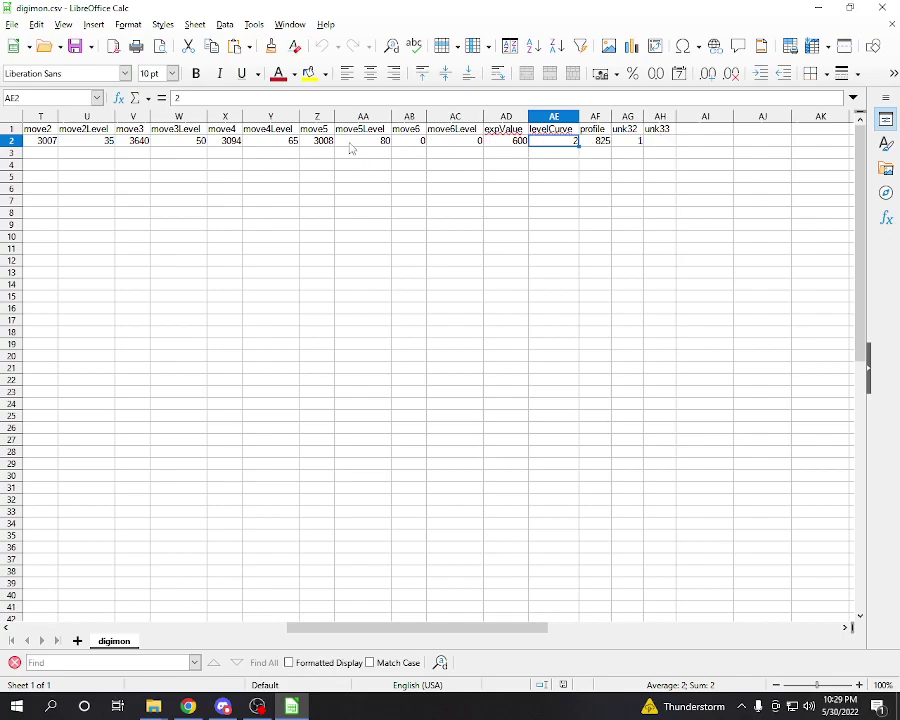
drag(428, 628, 381, 627)
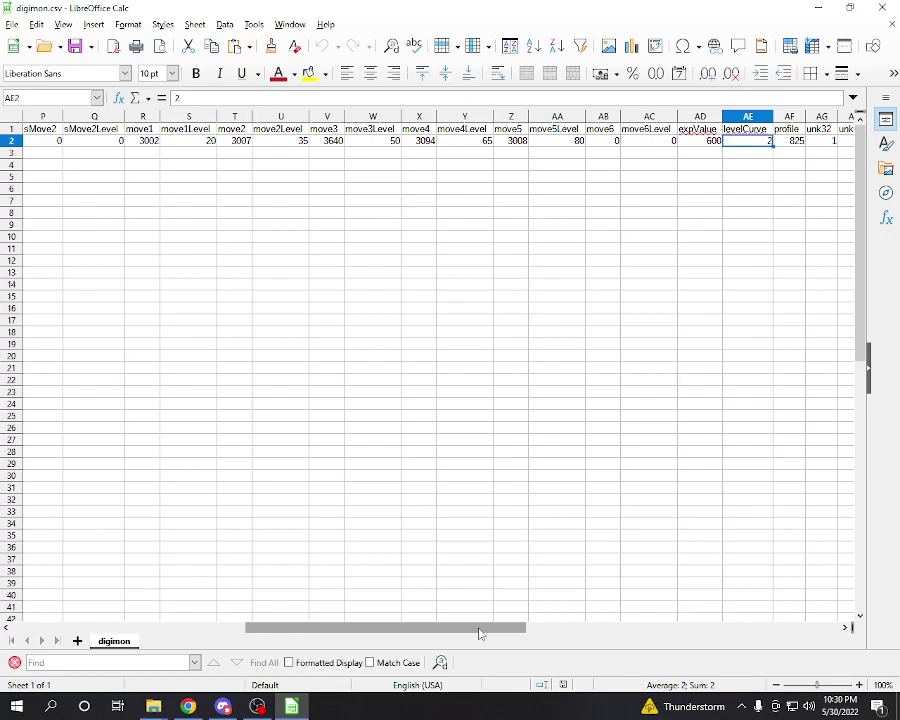
drag(479, 633, 505, 634)
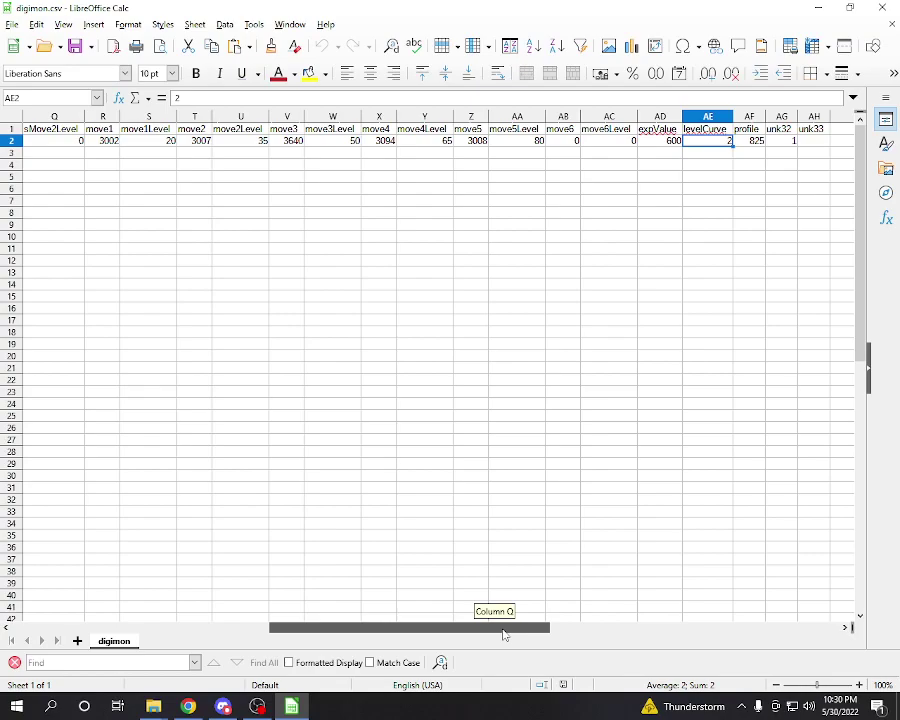
drag(502, 635, 383, 617)
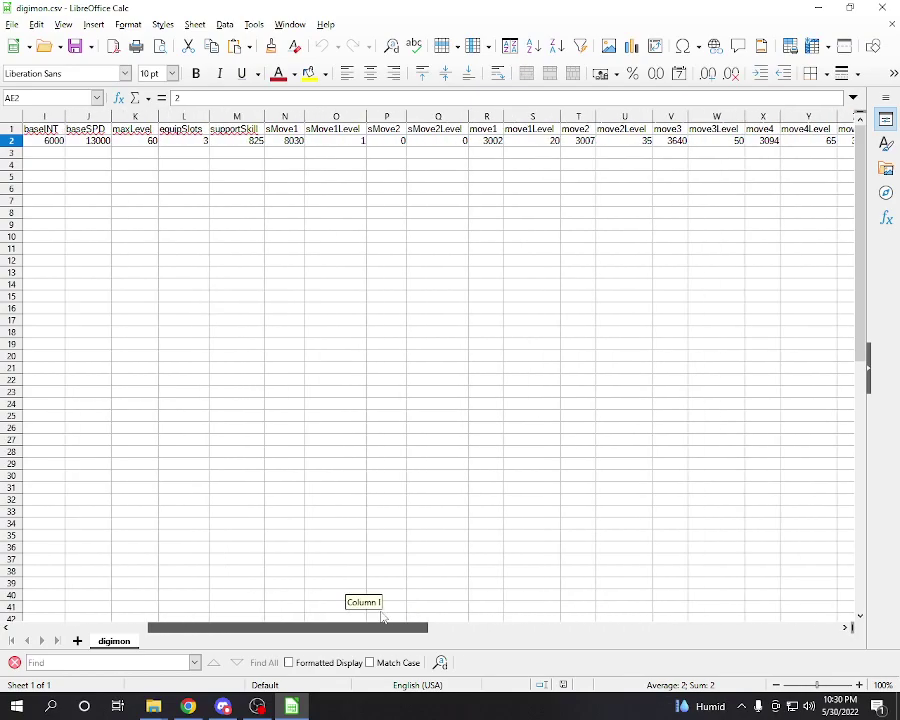
drag(383, 617, 209, 620)
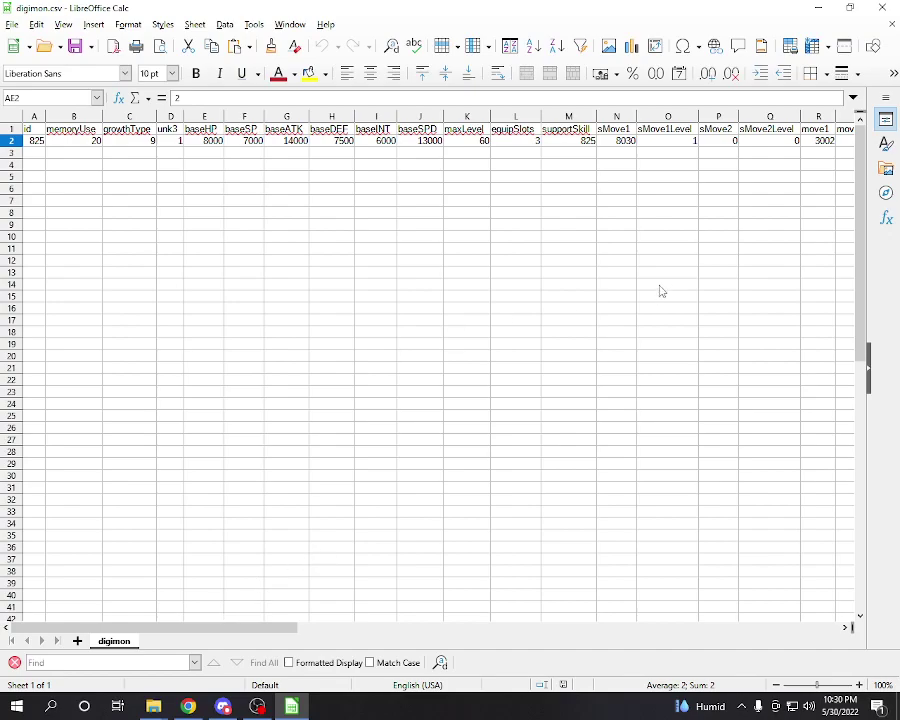
click(521, 143)
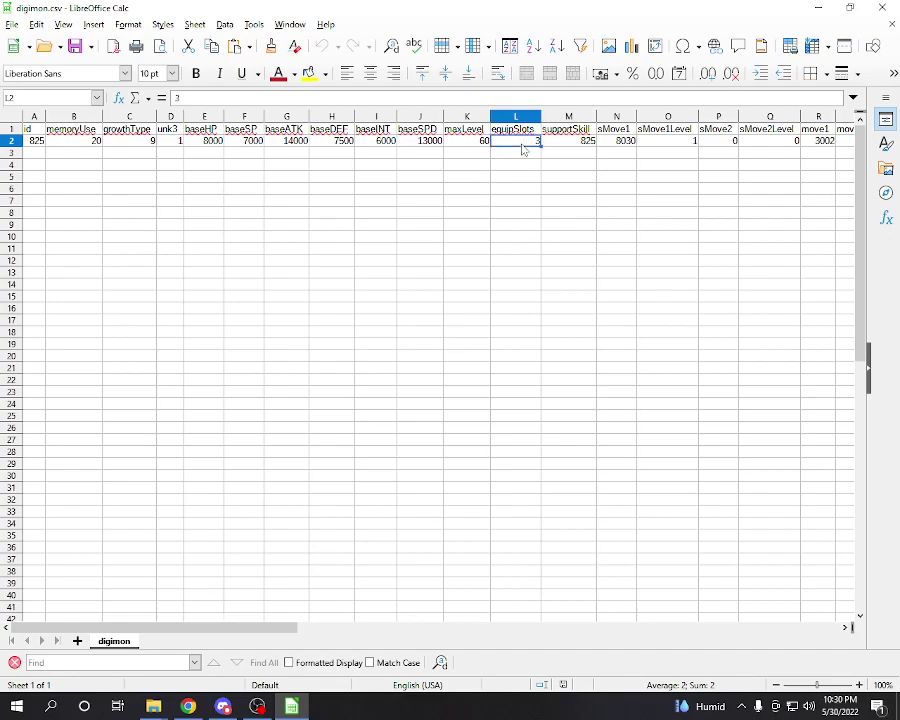
Set the maxLevel value in row 2 to 35.
click(466, 148)
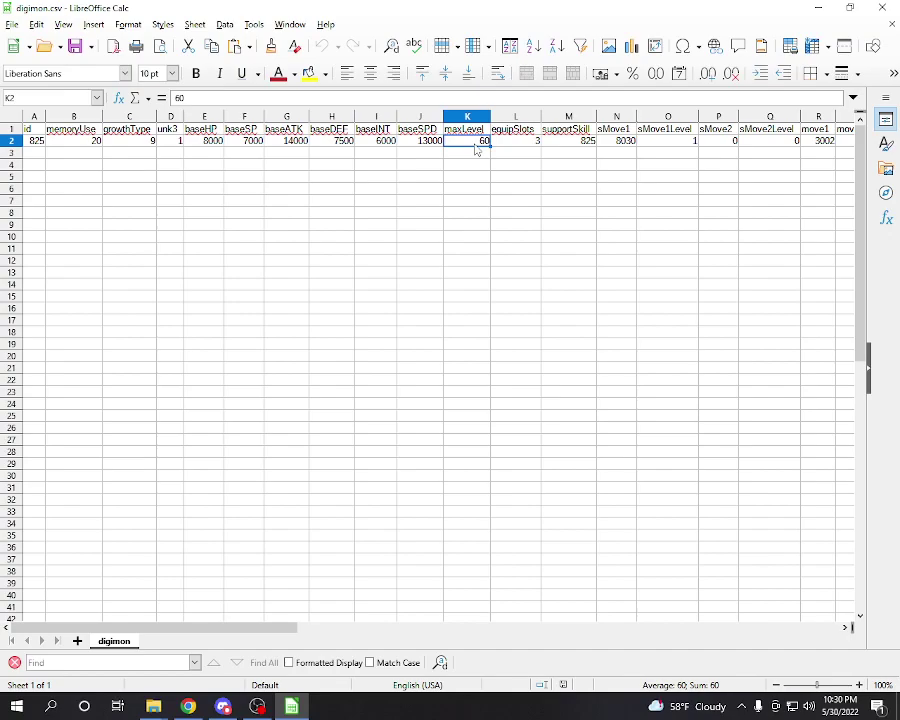
double_click(476, 142)
text(35)
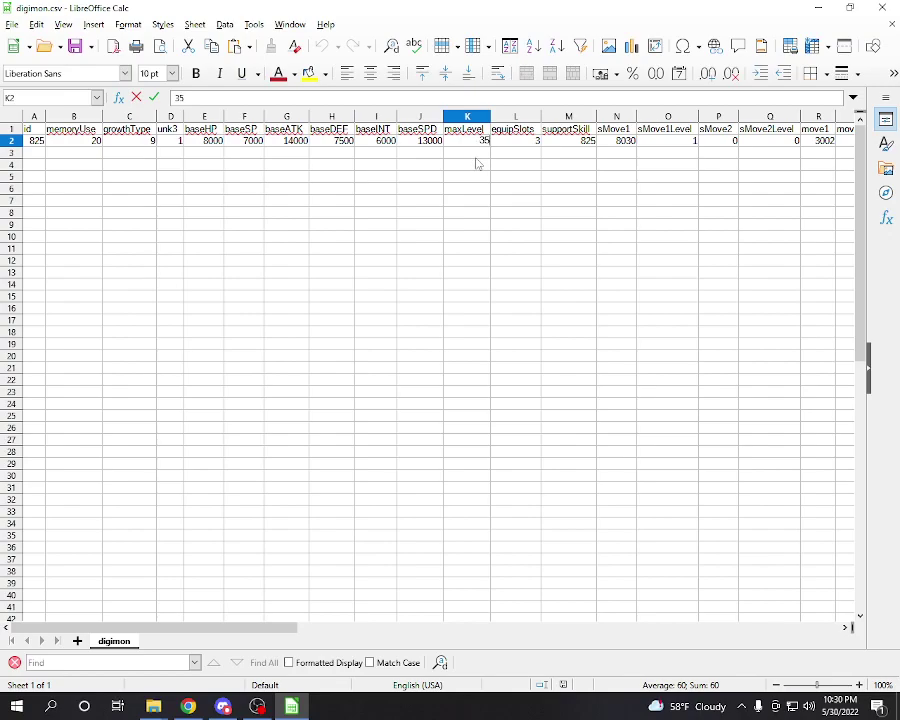
key(Return)
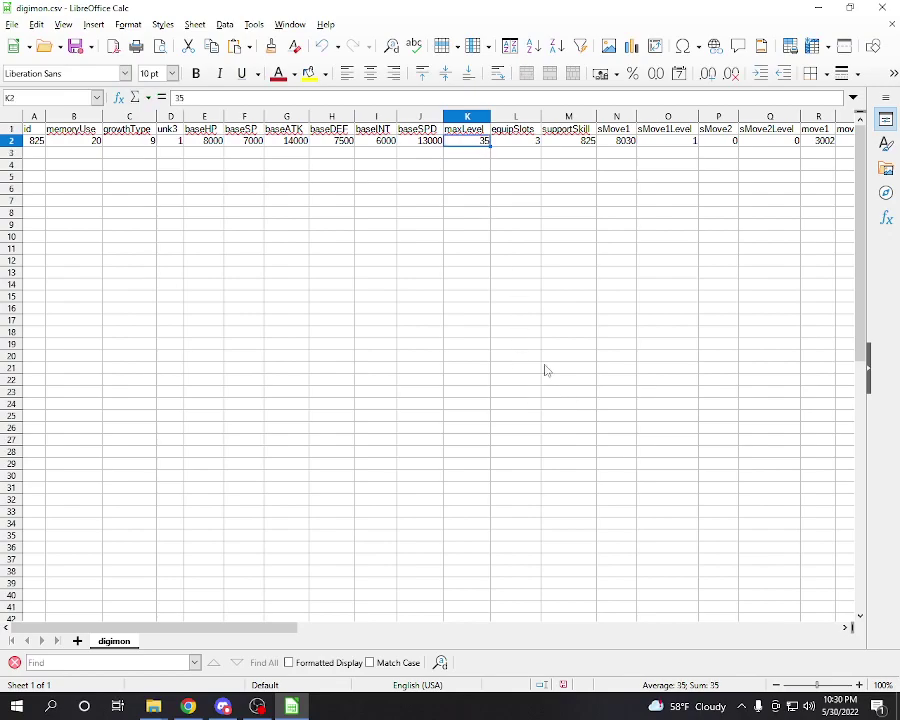
Check the supportSkill value in row 2, and save and close the farm parameter spreadsheet.
click(589, 143)
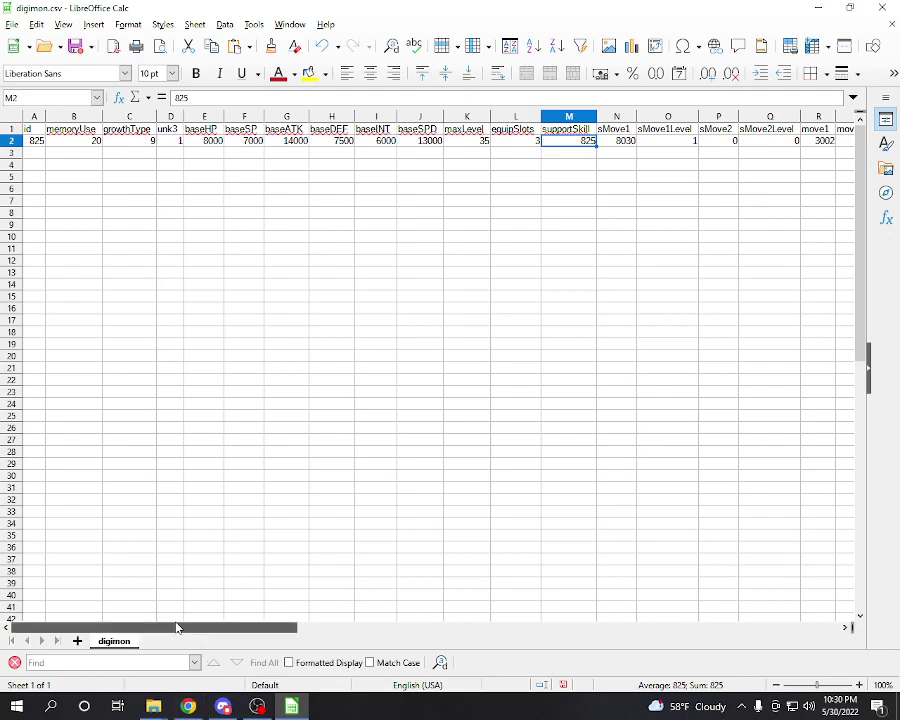
click(12, 24)
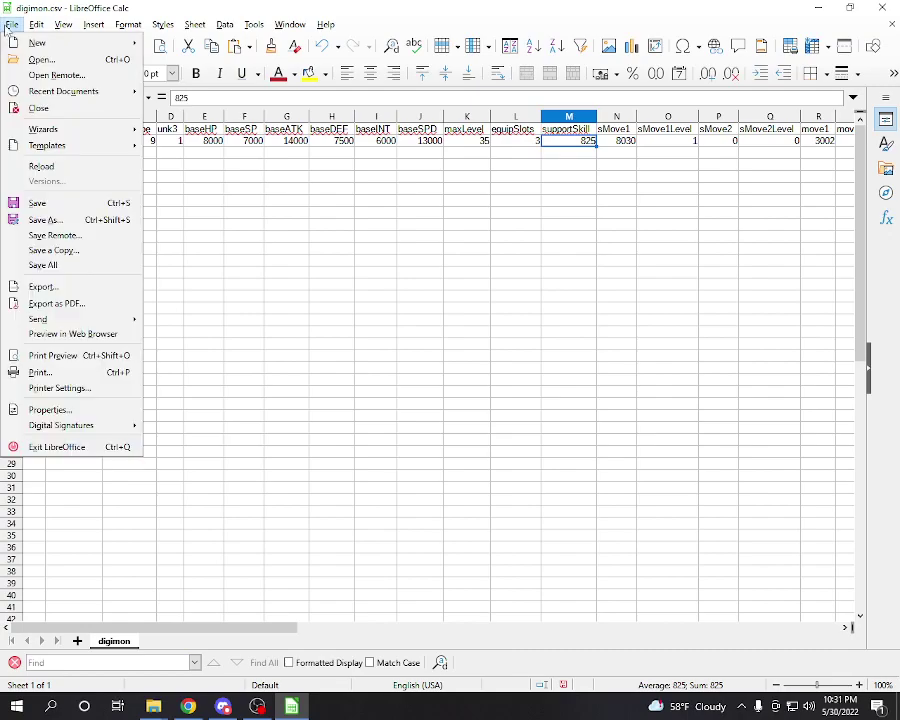
click(38, 205)
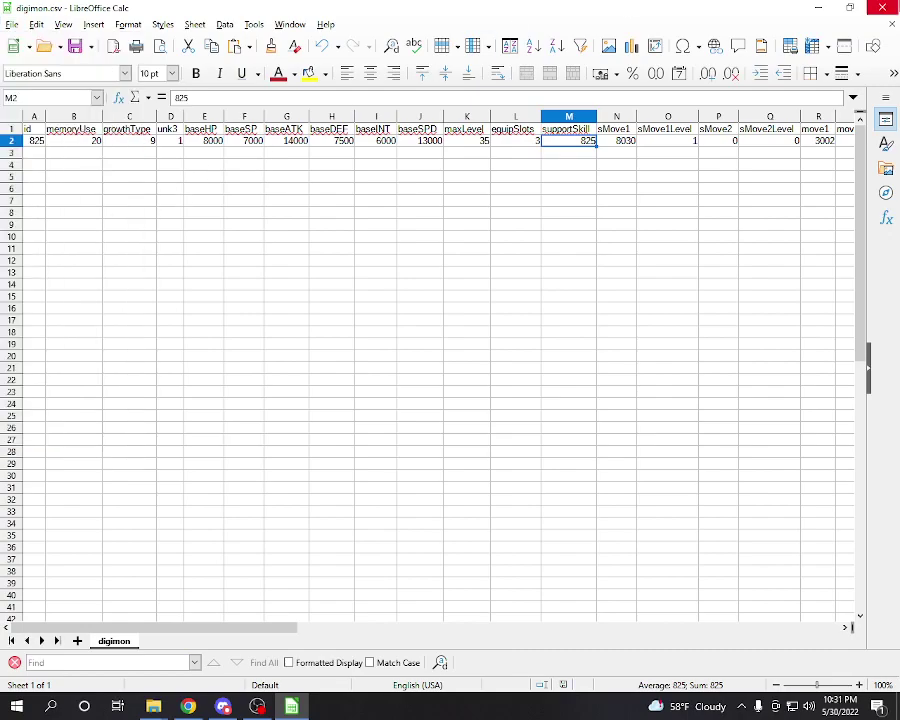
key(ctrl+q)
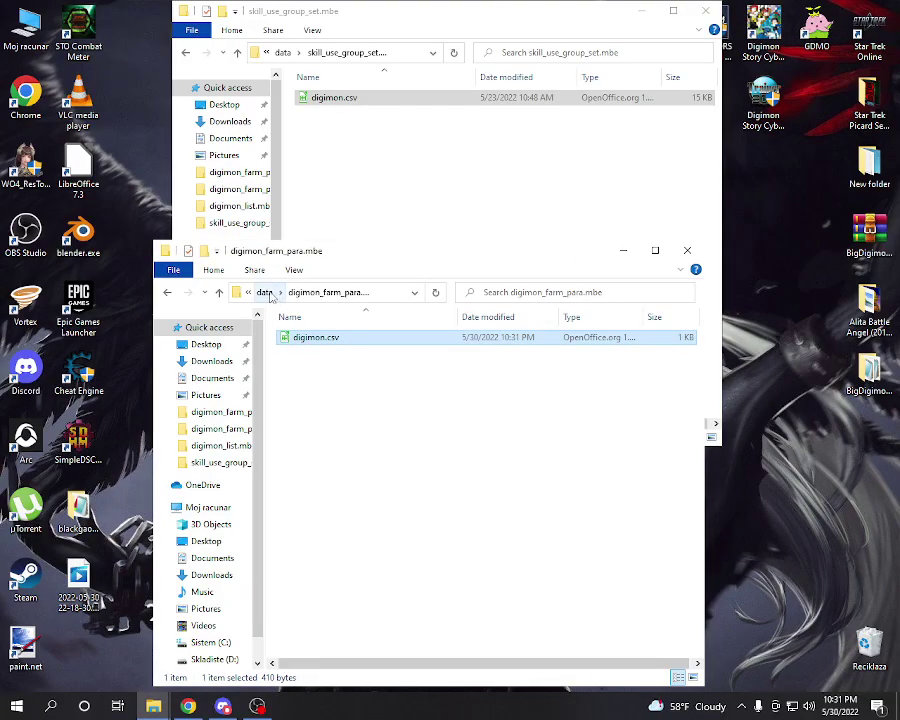
Return to the modfiles data folder and open digimon.csv from digimon_common_para.mbe, accepting the text import settings.
click(264, 292)
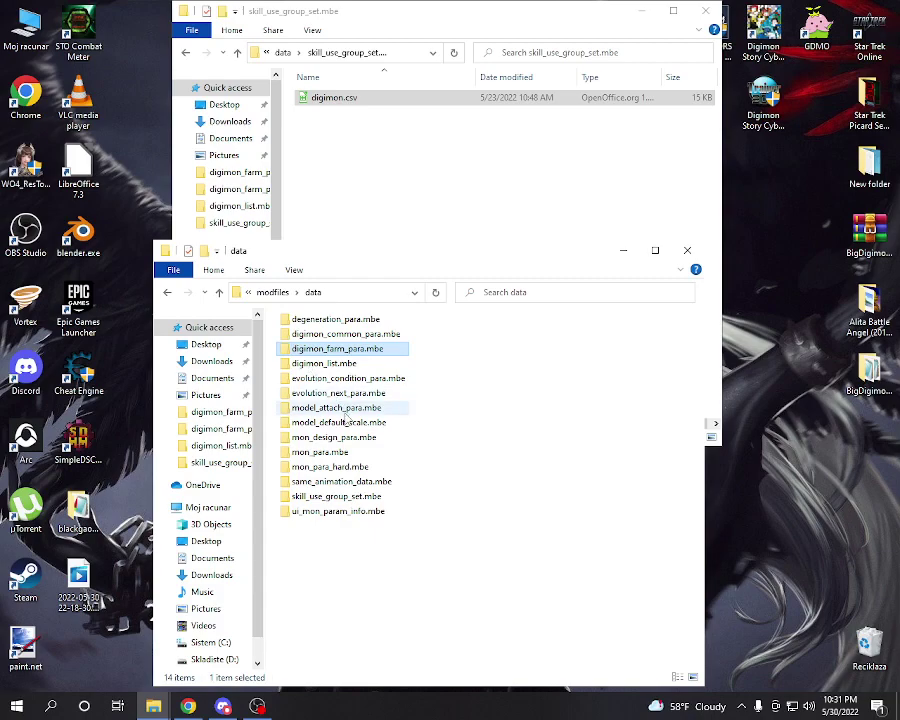
click(313, 337)
double_click(314, 338)
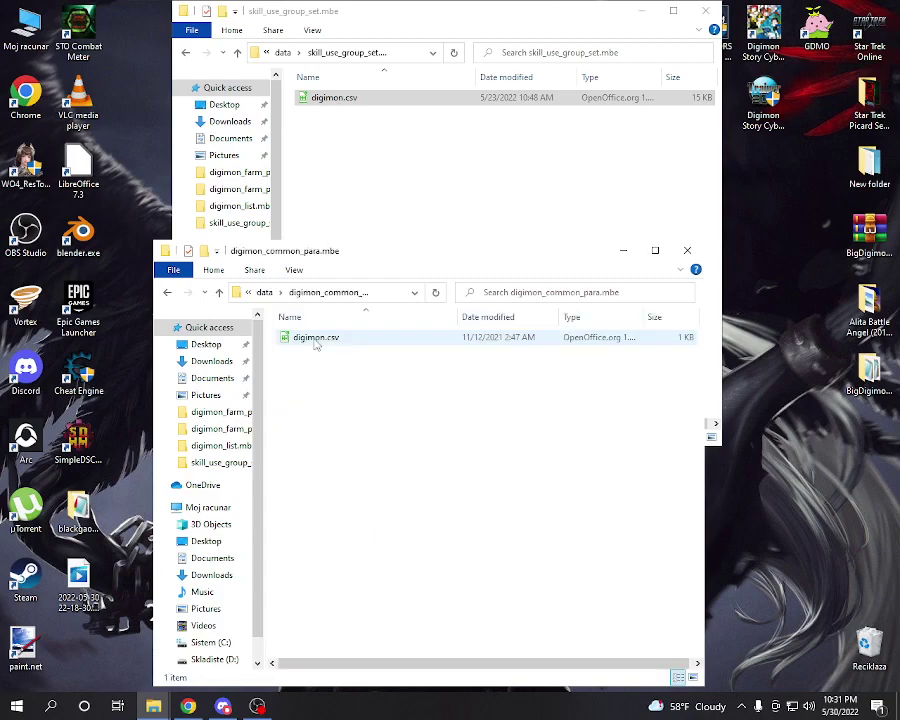
click(315, 340)
double_click(315, 342)
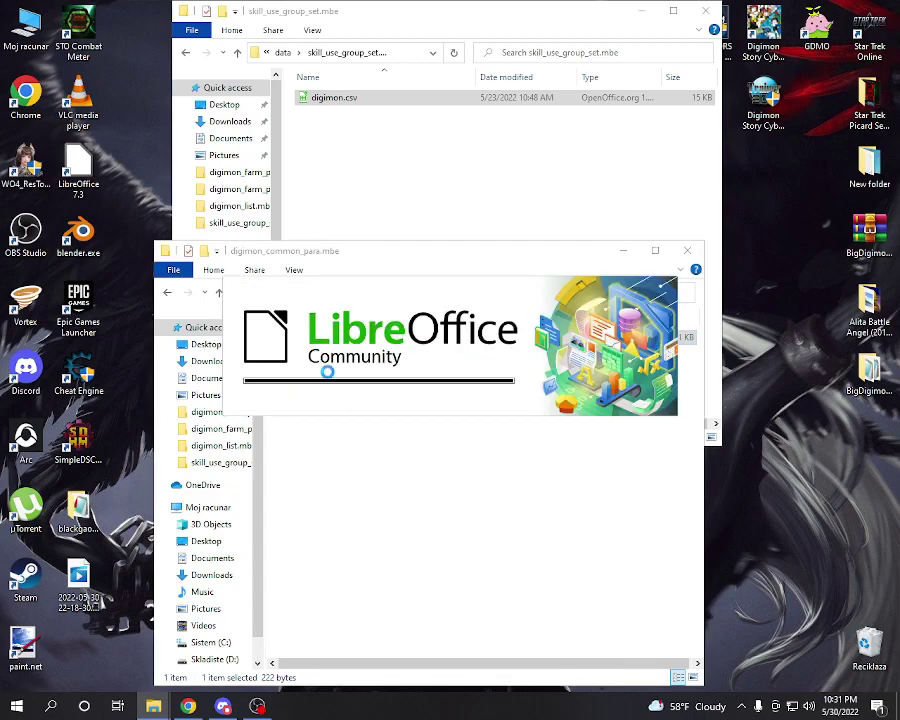
click(501, 535)
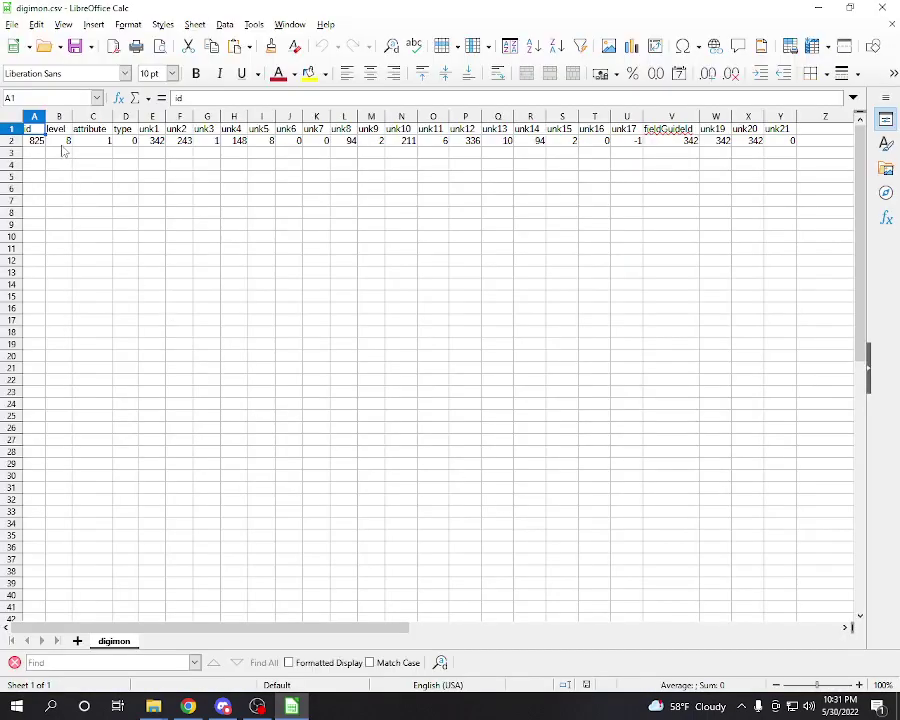
Try the level values 6, 5, 4, 3, 2 and 1 in row 2, and set the level back to 8.
click(63, 143)
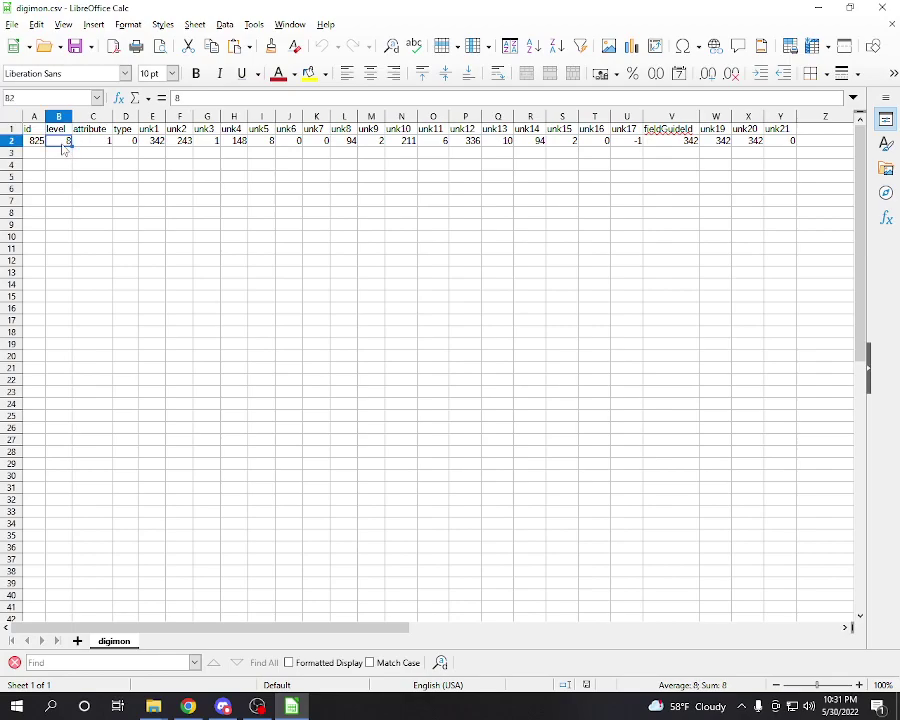
text(6)
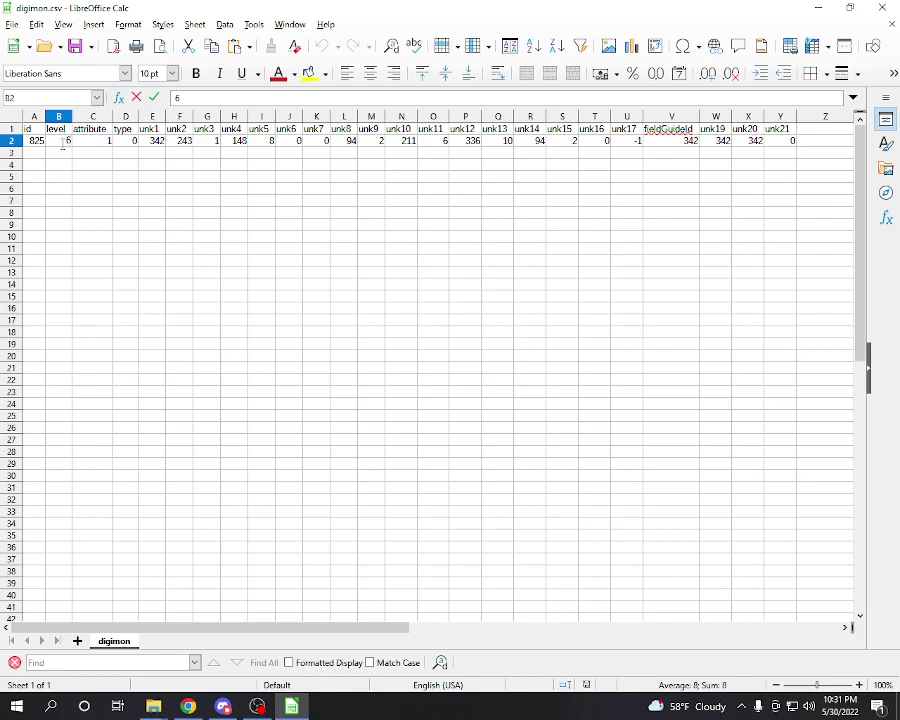
double_click(63, 143)
text(5)
double_click(63, 143)
text(4)
double_click(63, 143)
text(3)
double_click(63, 143)
text(2)
double_click(63, 143)
text(1)
key(BackSpace)
text(8)
Check the fieldGuideId value in row 2 and close the common parameter spreadsheet without saving.
click(672, 142)
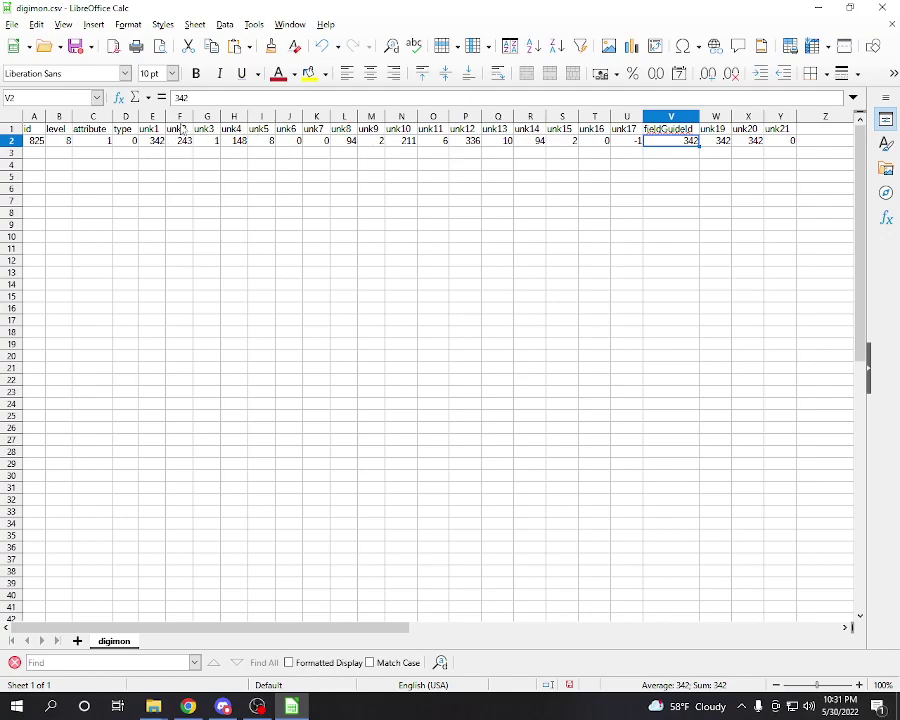
key(ctrl+w)
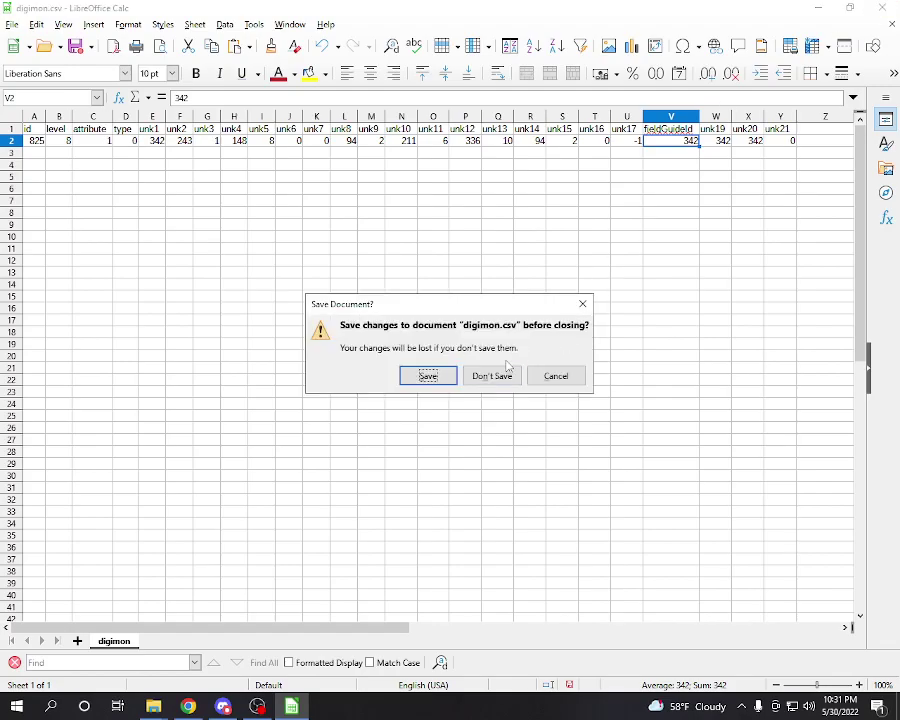
click(503, 374)
Return to the modfiles data folder and open digimon.csv from evolution_next_para.mbe, accepting the text import settings.
click(261, 291)
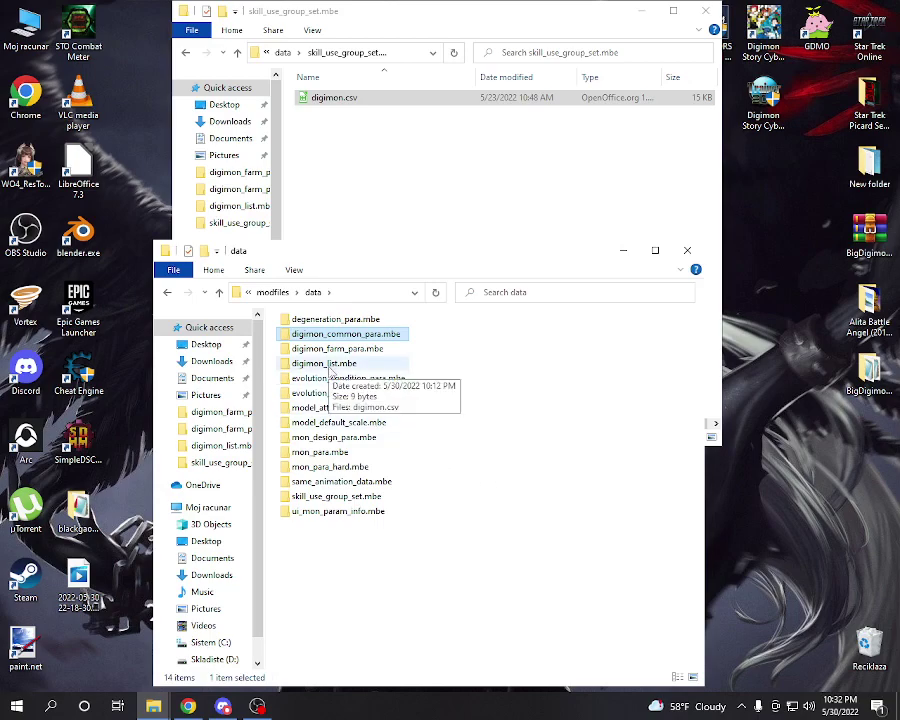
click(330, 396)
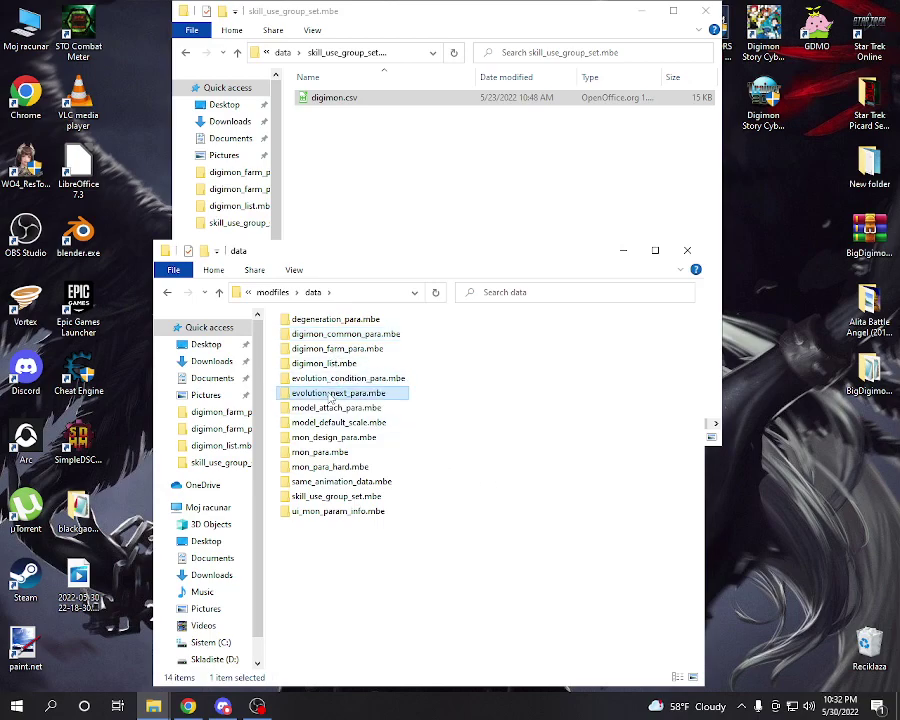
double_click(330, 396)
double_click(312, 338)
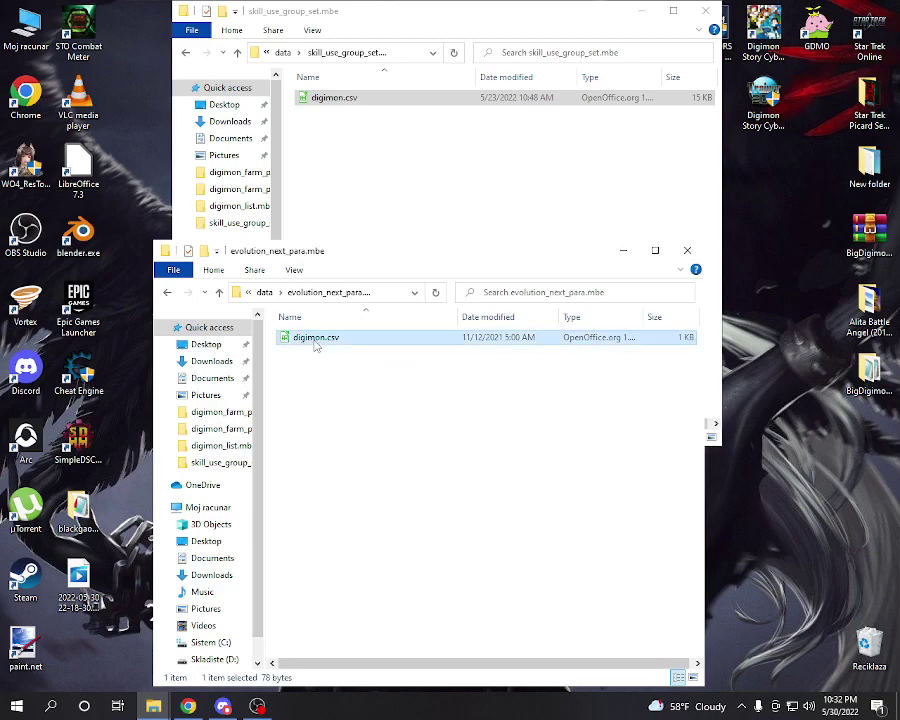
click(514, 538)
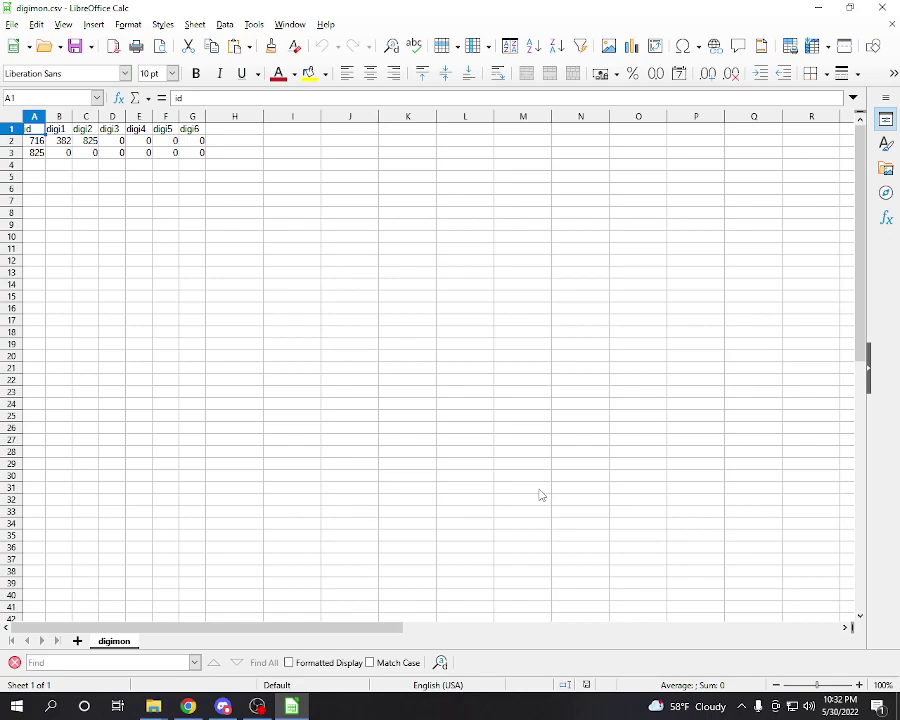
Set the id in row 2 to 963 and its digi1 value to 35.
click(30, 140)
double_click(30, 140)
text(9)
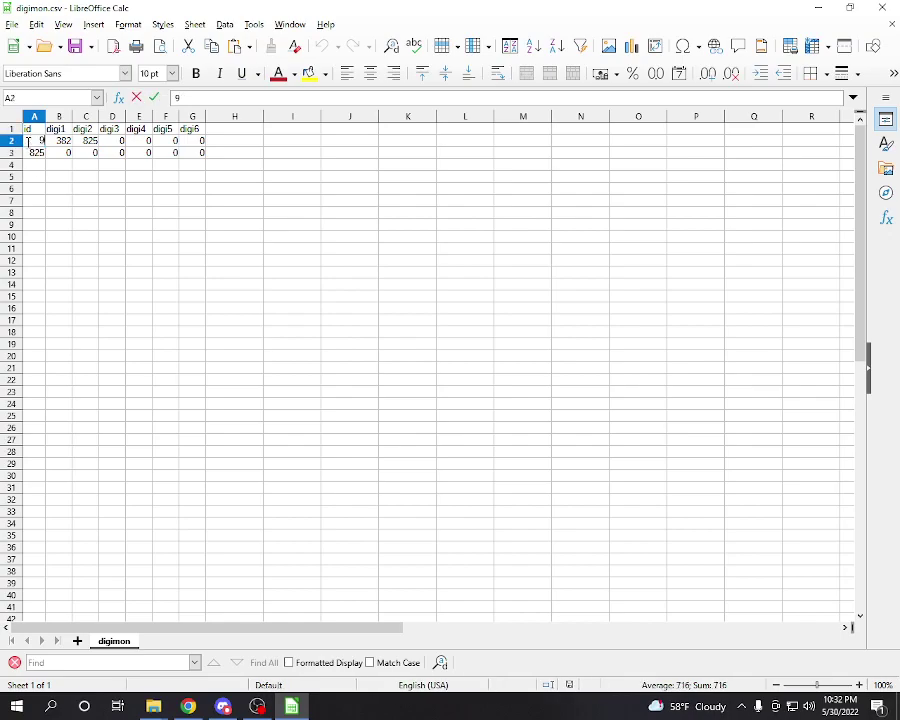
text(63)
click(61, 144)
double_click(63, 141)
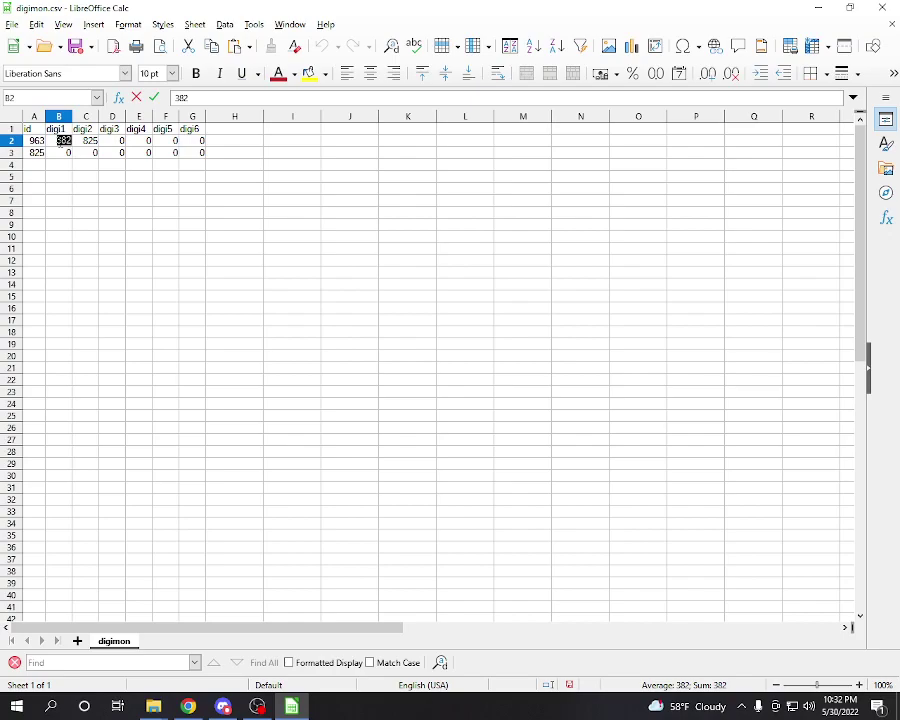
text(35)
Set the id in row 3 to 96 and its digi1 value to 963.
click(36, 152)
double_click(36, 152)
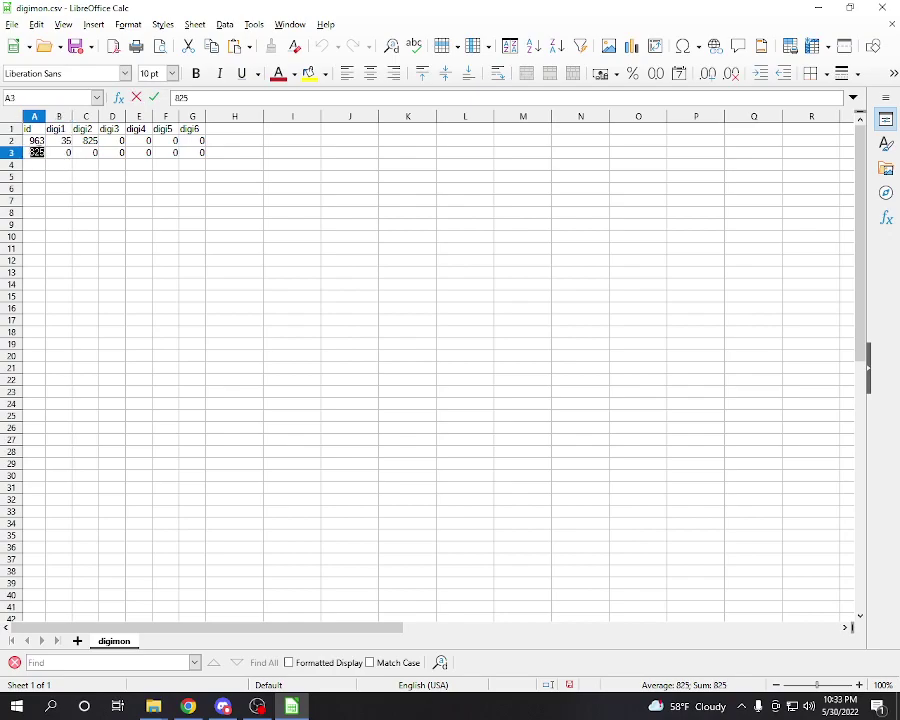
text(96)
click(58, 155)
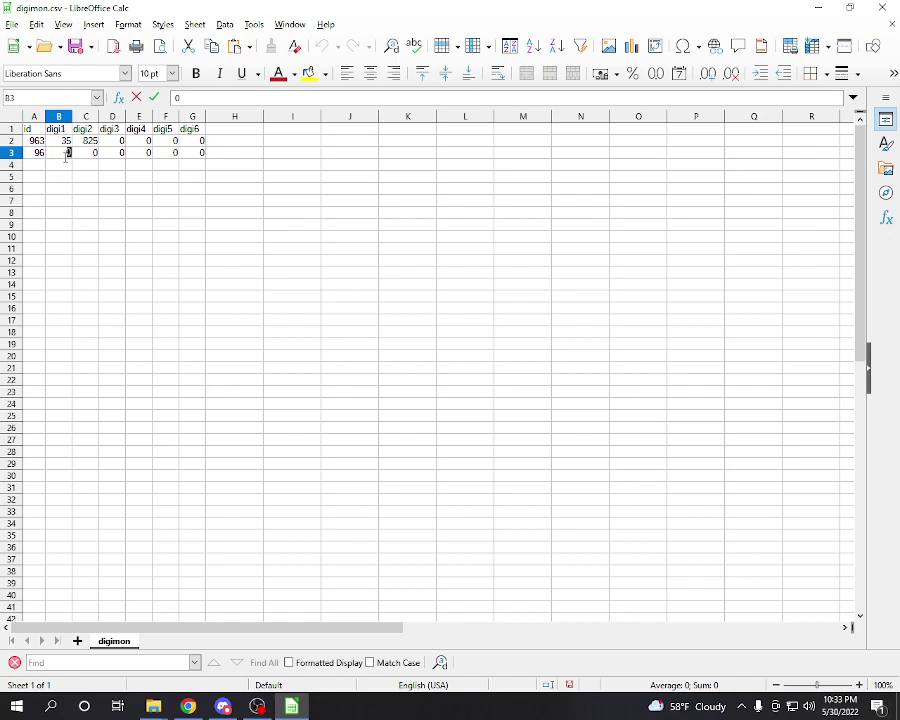
text(963)
click(300, 710)
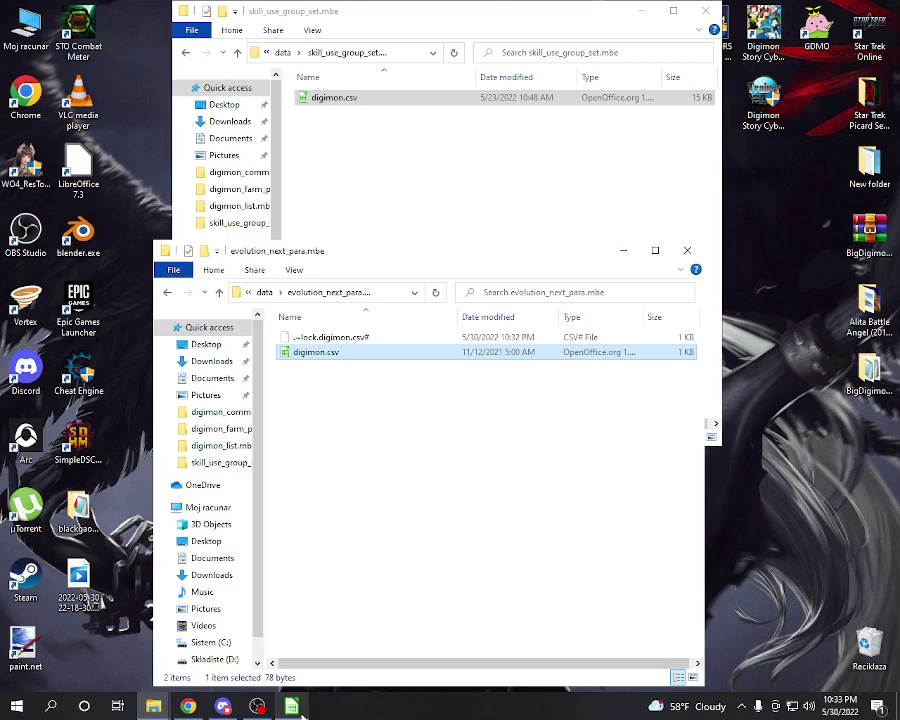
click(294, 707)
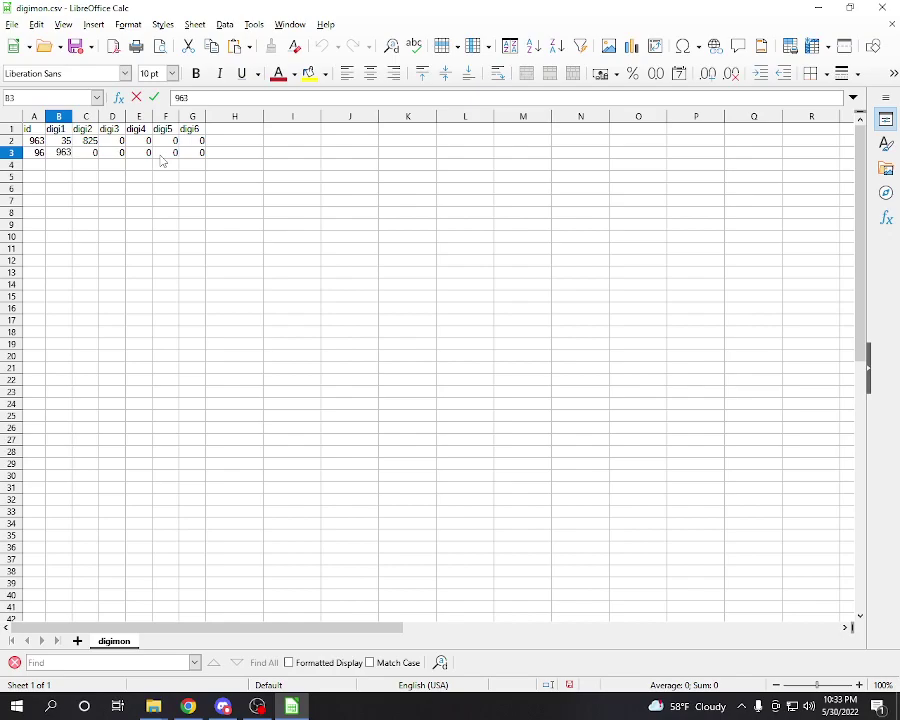
Add a new entry in row 4 with id 963 and 0 in each of the digi1 to digi6 columns.
click(32, 168)
double_click(32, 168)
text(963)
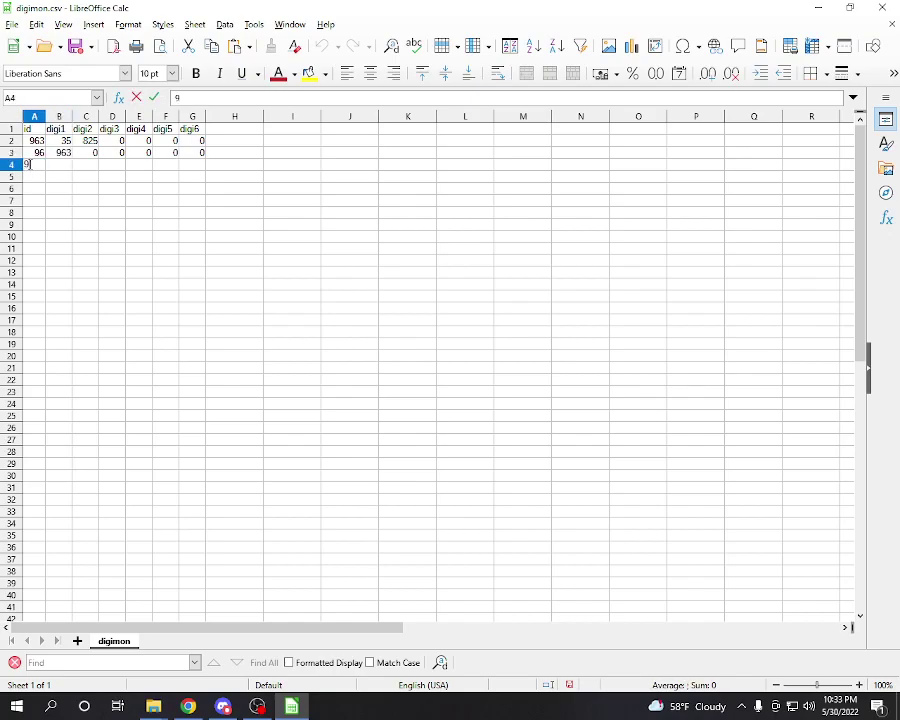
double_click(61, 165)
text(0)
double_click(95, 166)
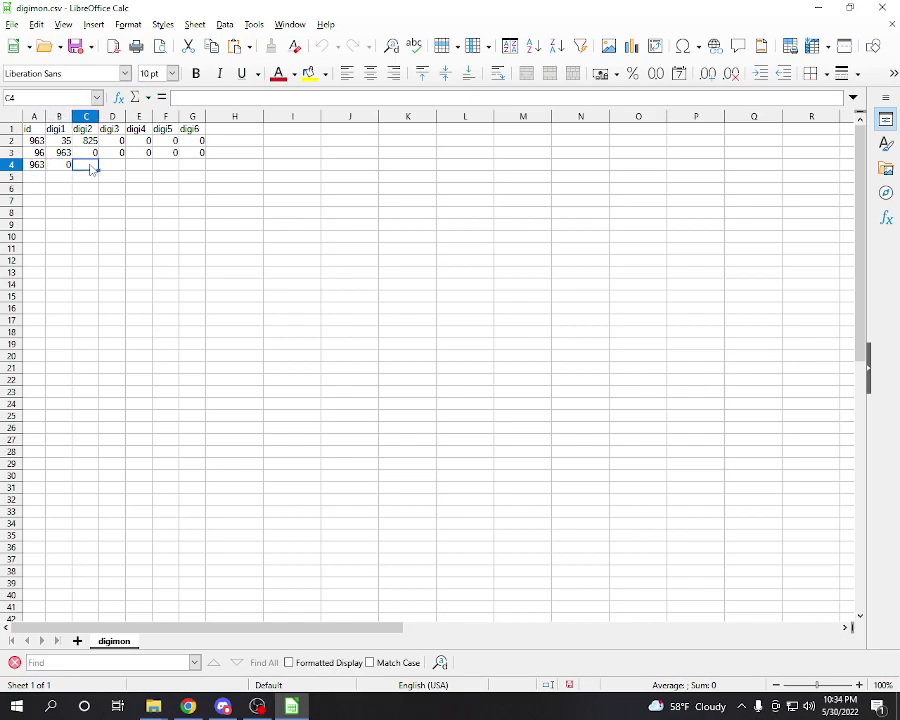
text(0)
double_click(111, 166)
text(0)
double_click(141, 166)
text(0)
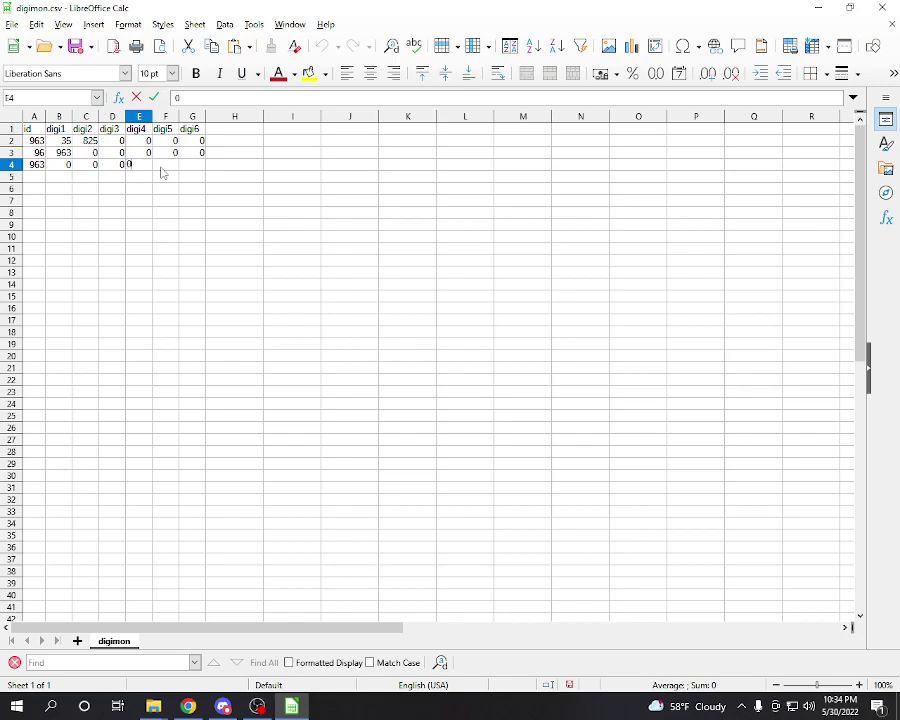
double_click(165, 166)
text(0)
click(187, 170)
text(0)
key(Return)
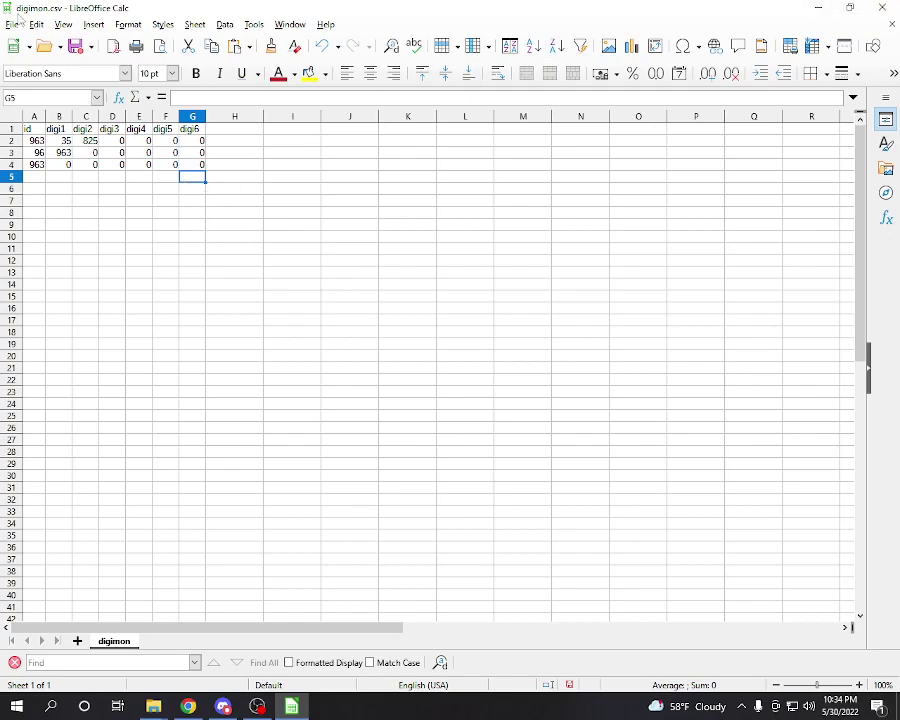
Save and close the evolution_next_para spreadsheet.
click(12, 24)
click(38, 204)
click(882, 8)
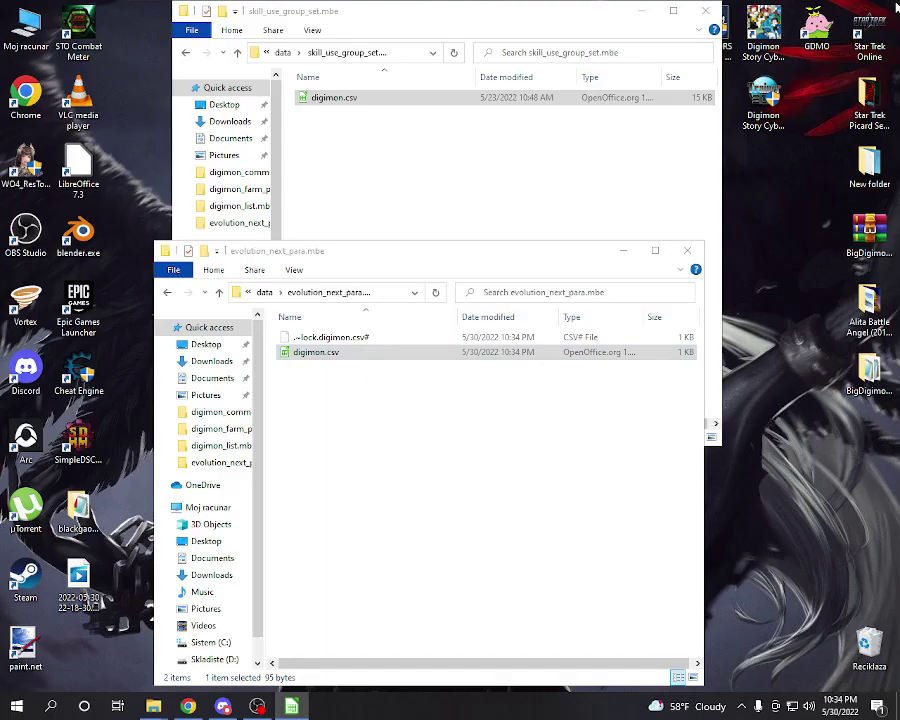
Return to the modfiles data folder and open digimon.csv from degeneration_para.mbe, accepting the text import settings.
click(264, 292)
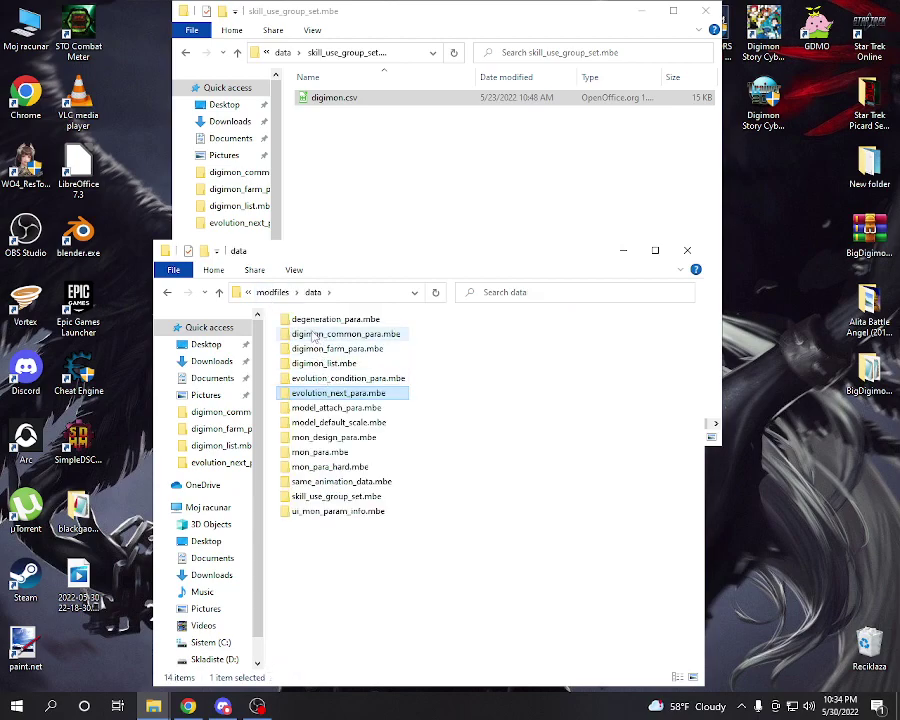
double_click(310, 321)
double_click(374, 336)
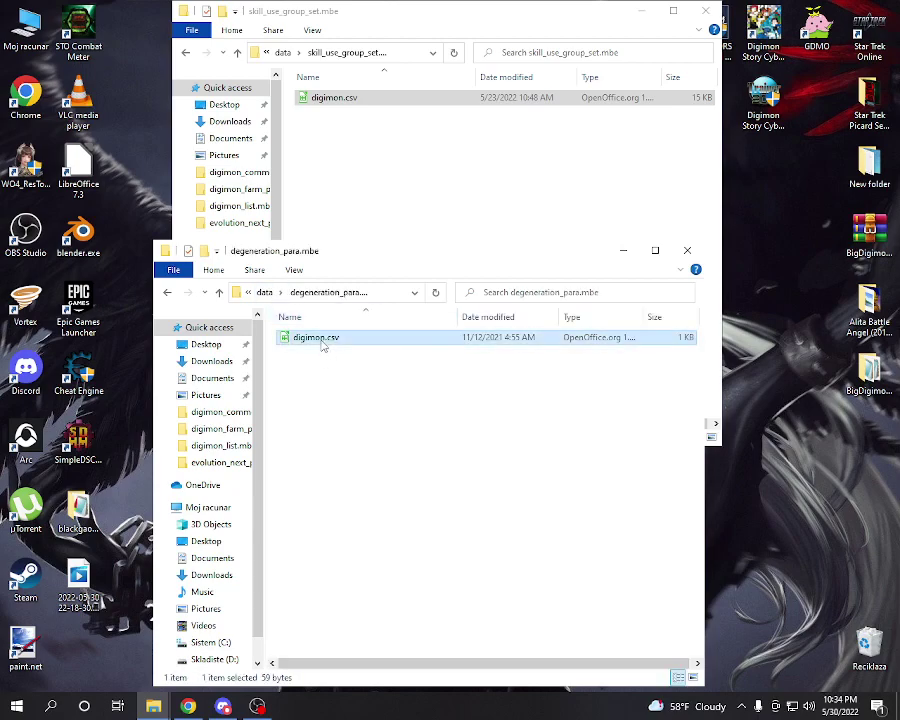
click(498, 537)
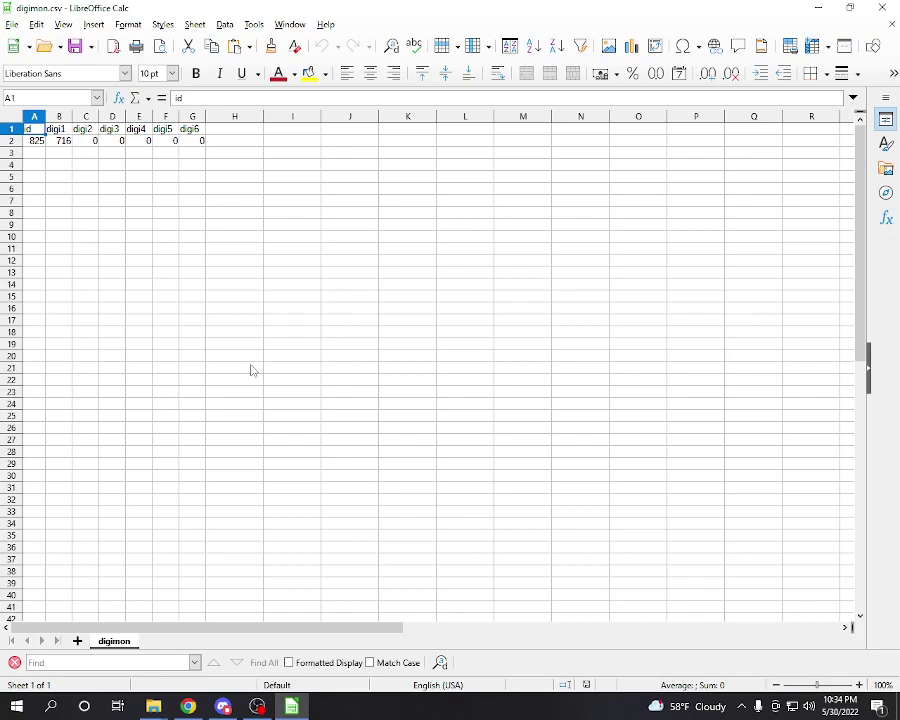
Set the id in row 2 to 963 and its digi1 value to 96 in the degeneration spreadsheet.
double_click(37, 141)
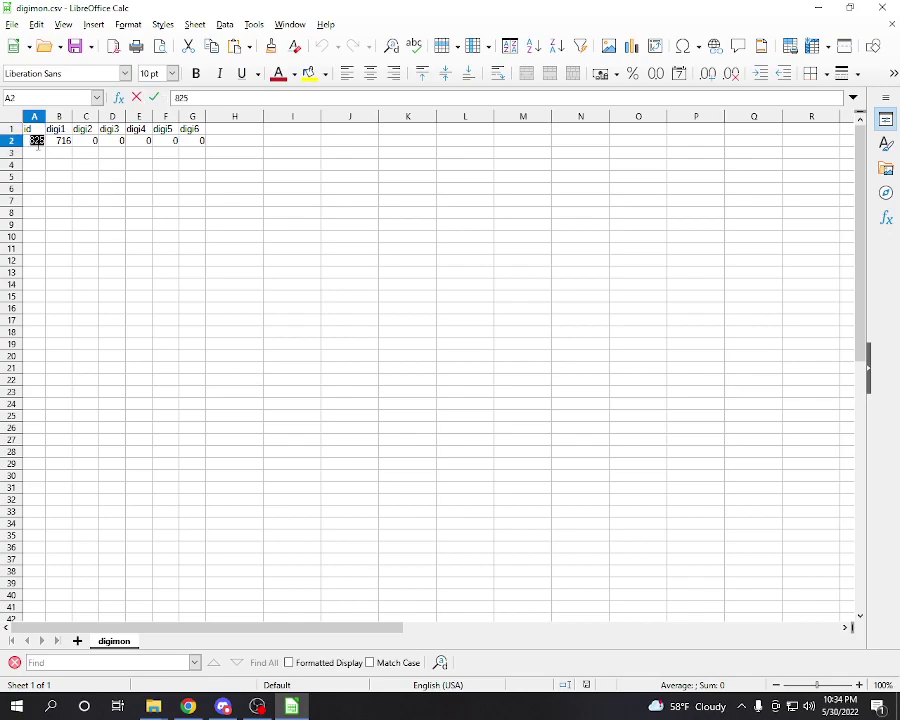
text(963)
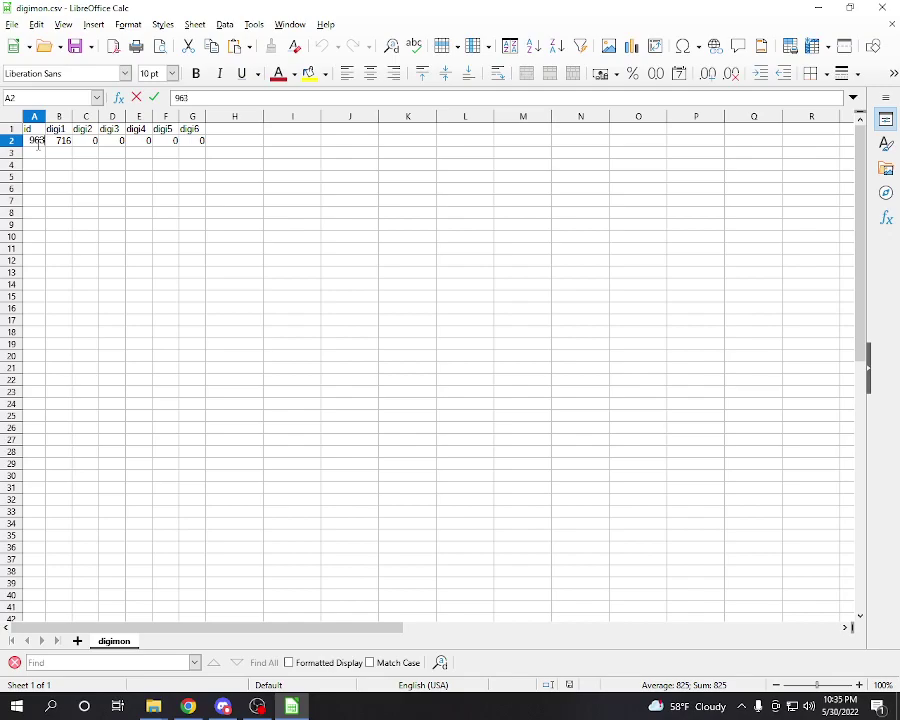
double_click(61, 142)
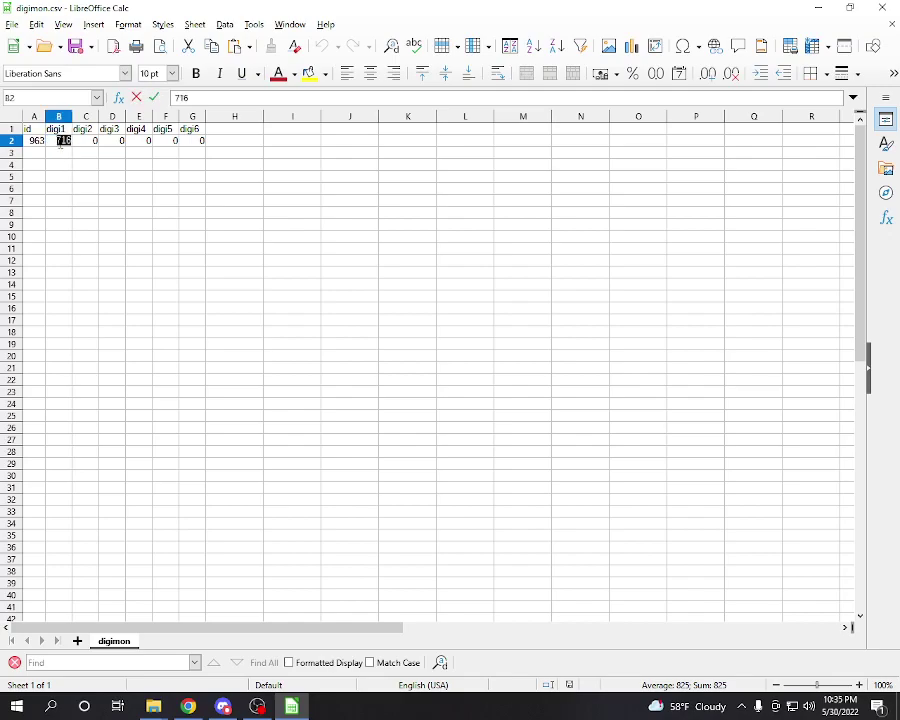
text(96)
Start a new entry in row 3 with id 147 and digi1 value 963.
click(30, 155)
double_click(30, 157)
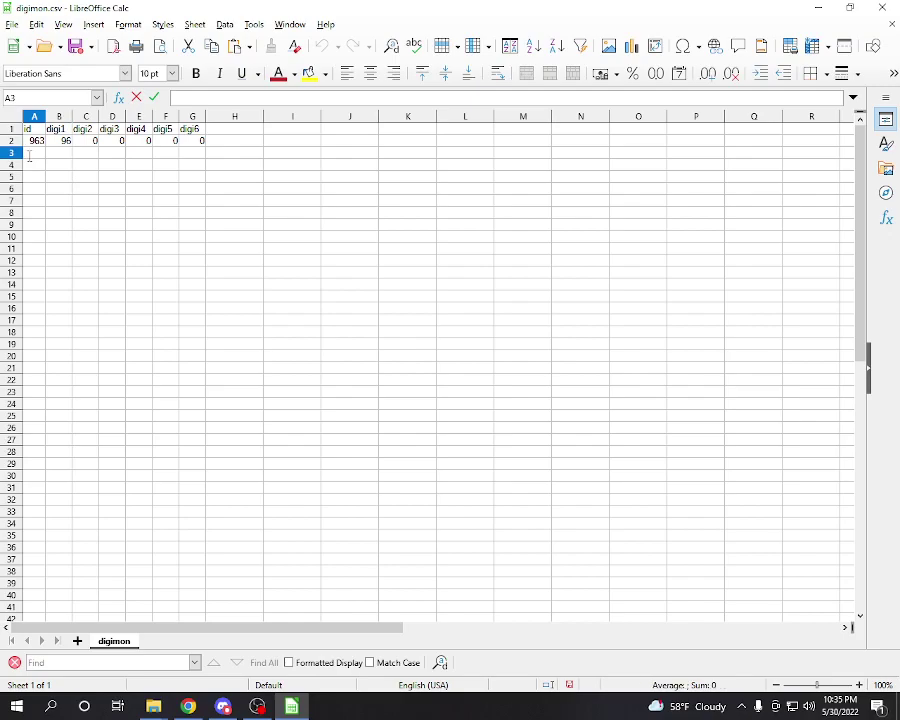
text(147)
key(Return)
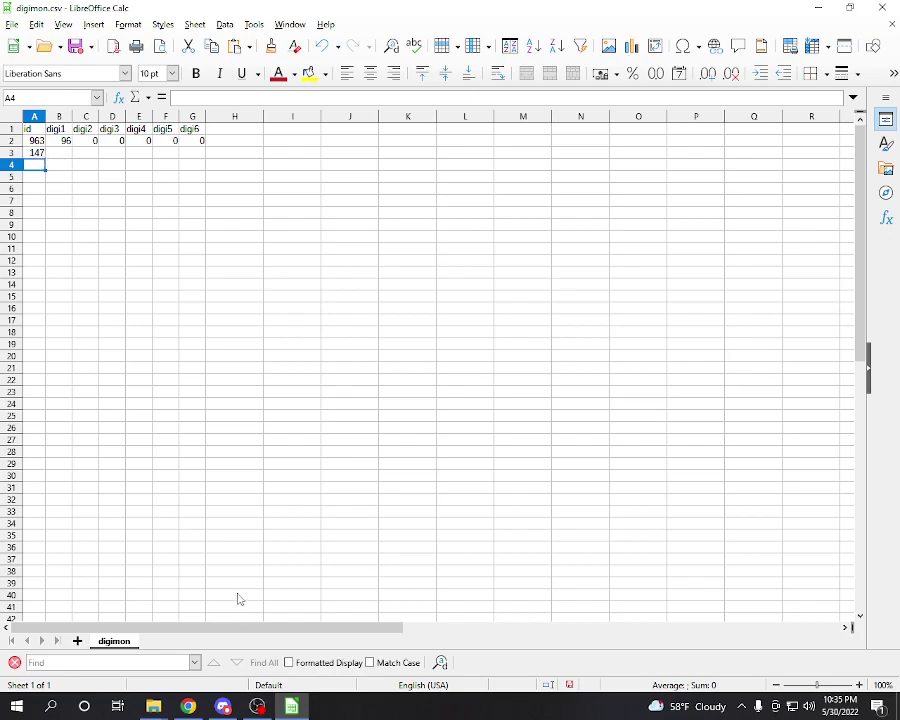
double_click(61, 153)
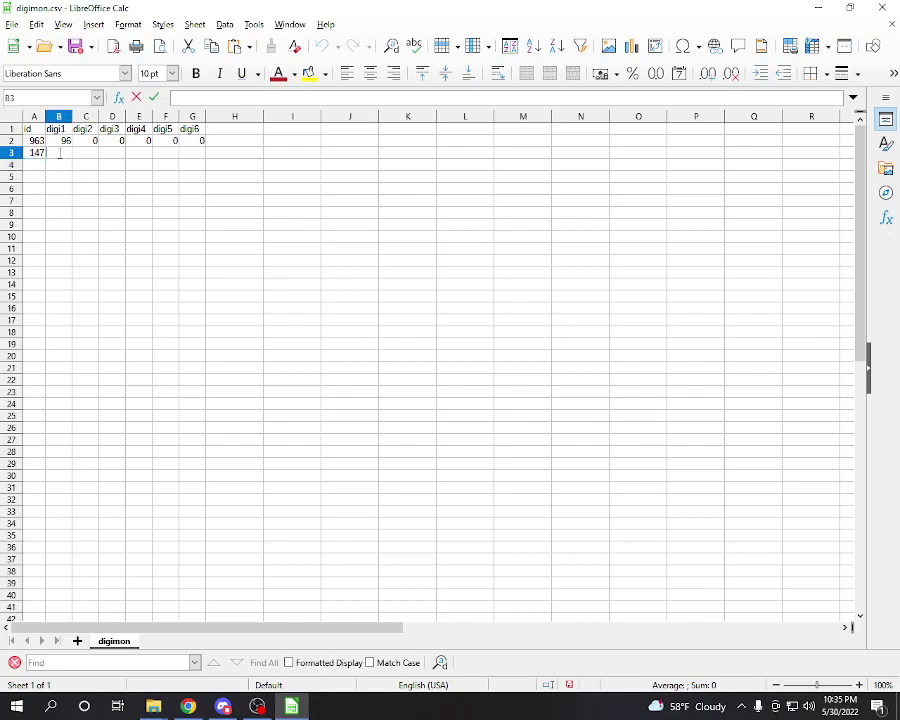
text(963)
key(Tab)
Fill the digi2 to digi6 columns of row 3 with 0.
double_click(78, 153)
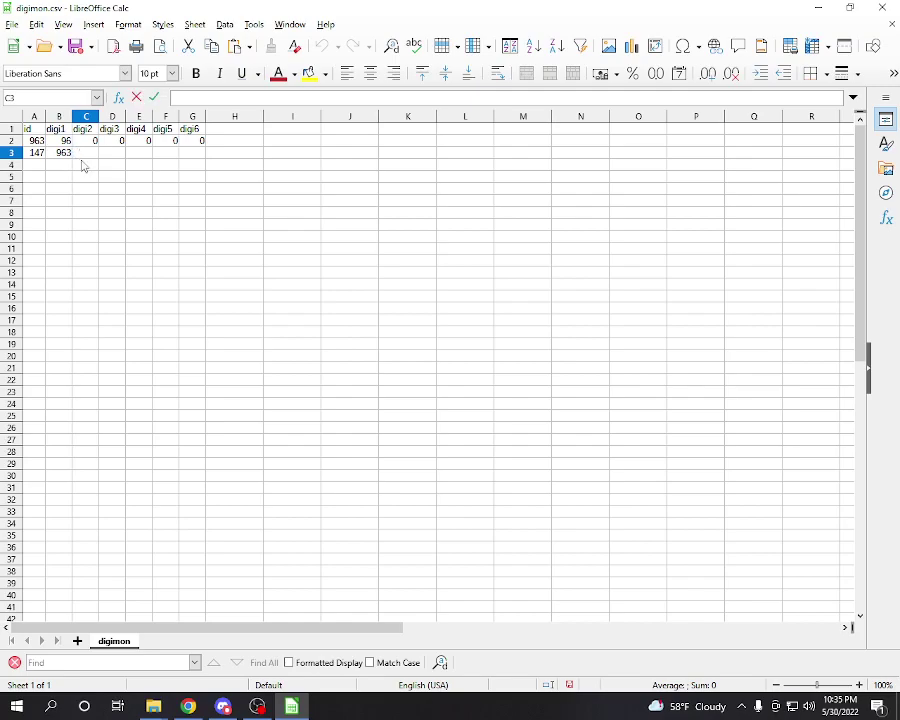
text(0)
click(120, 163)
double_click(110, 153)
text(0)
key(Tab)
text(0)
click(157, 155)
text(0)
click(188, 154)
text(0)
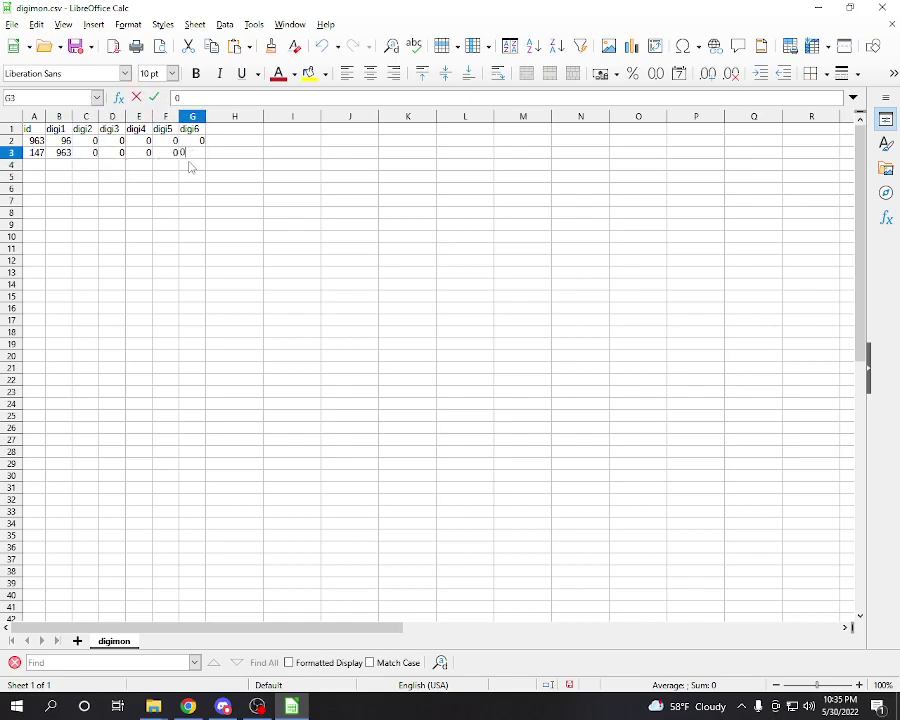
click(191, 168)
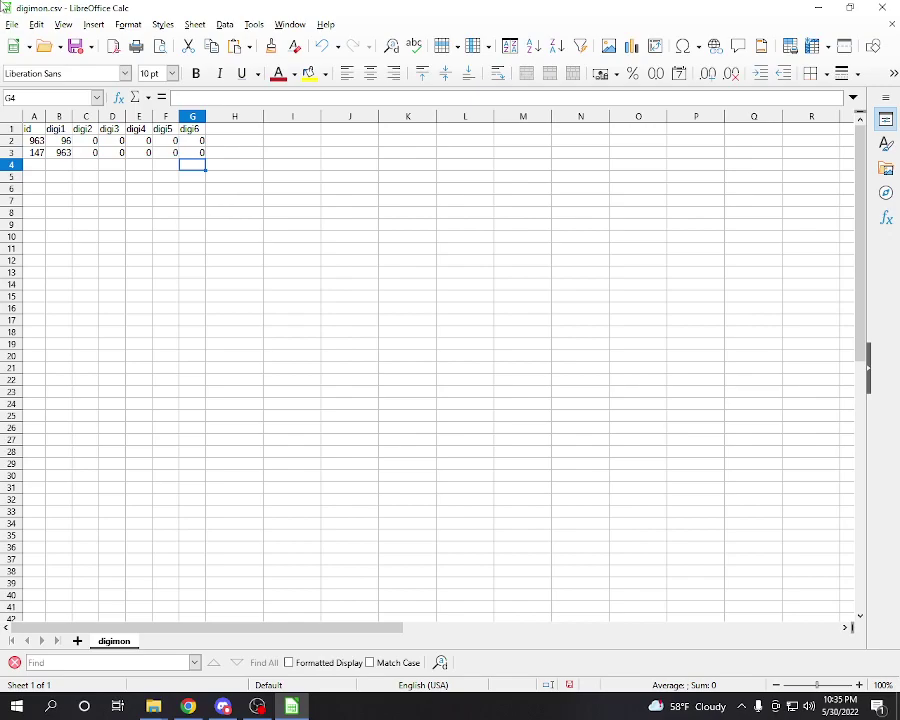
Save and close the degeneration_para spreadsheet.
click(12, 24)
click(57, 203)
click(882, 7)
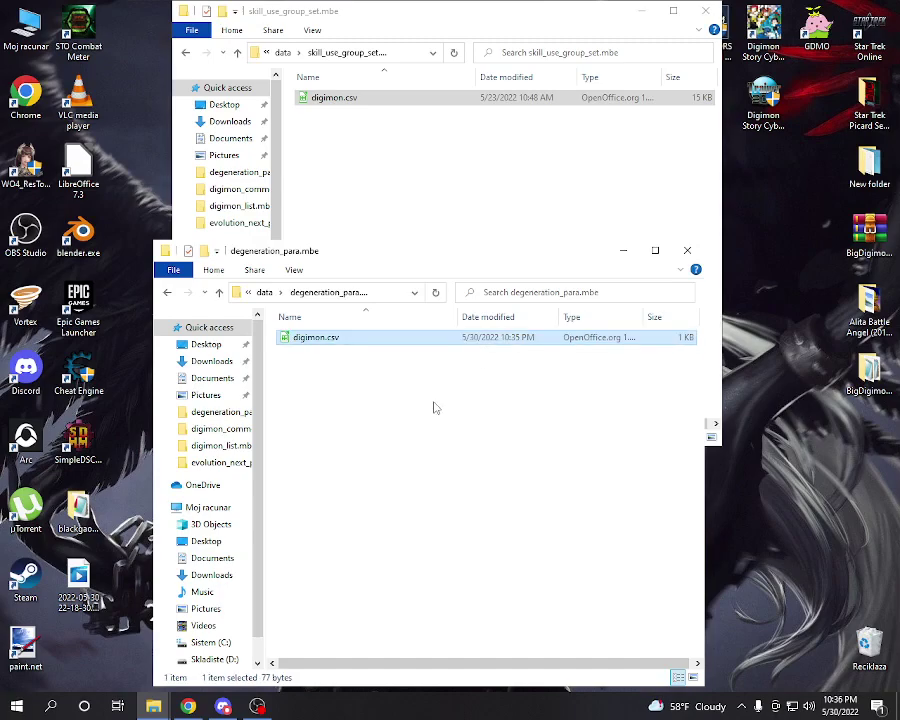
Return to the modfiles data folder and select all of its .mbe folders.
click(264, 292)
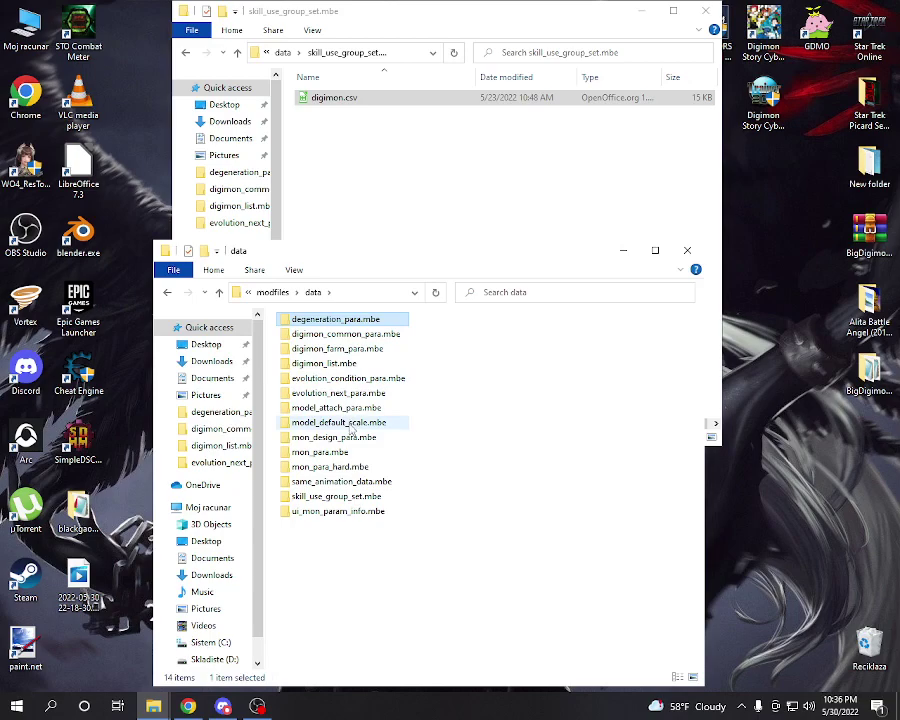
click(330, 349)
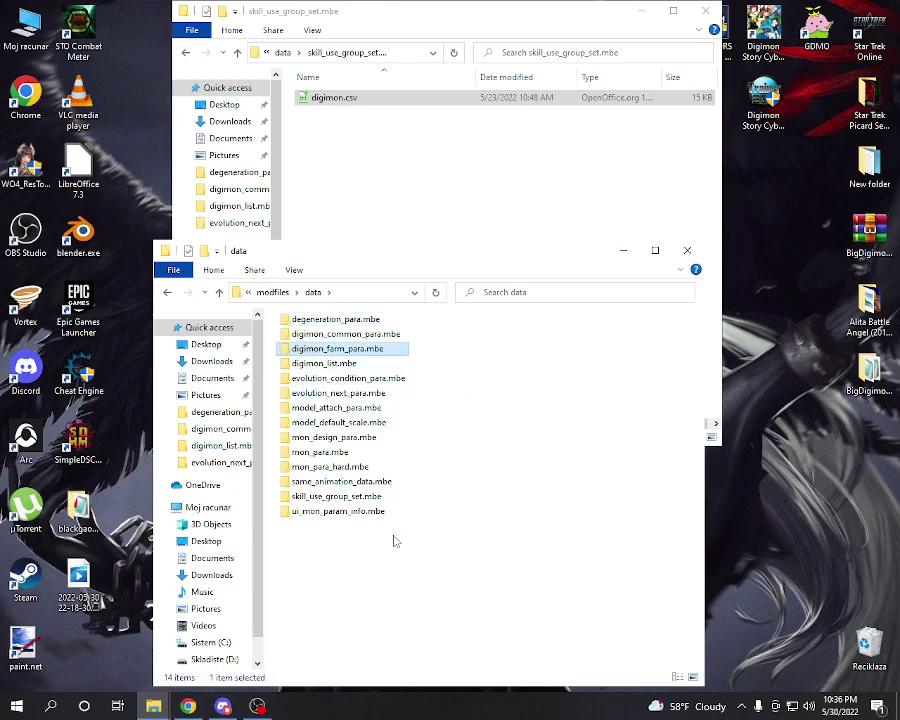
drag(467, 573, 305, 322)
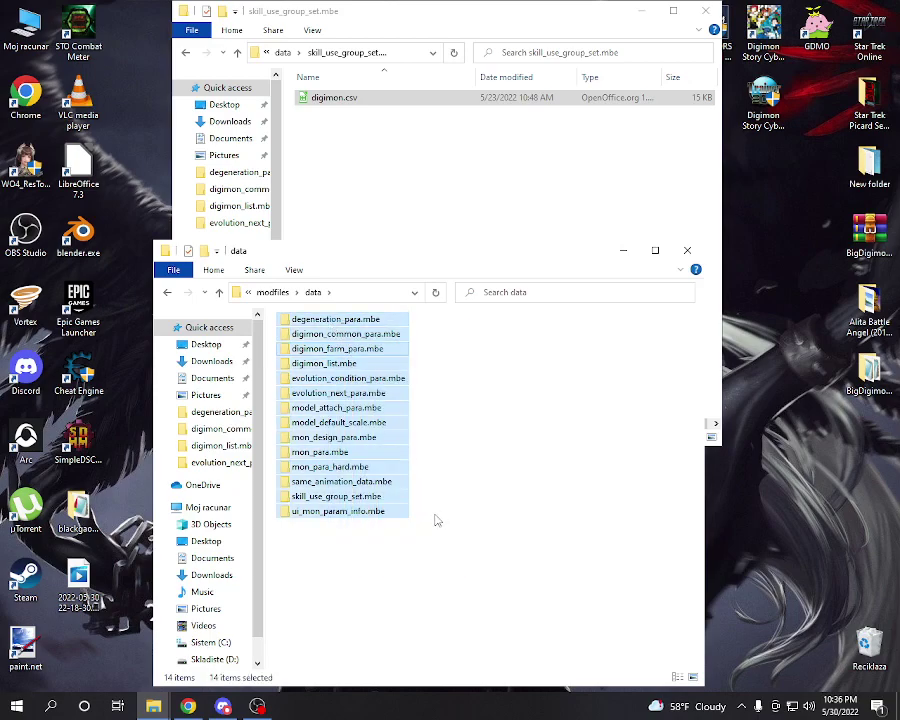
Review the contents of the mod's images and text folders and return to the main blackgaogomon folder.
click(273, 292)
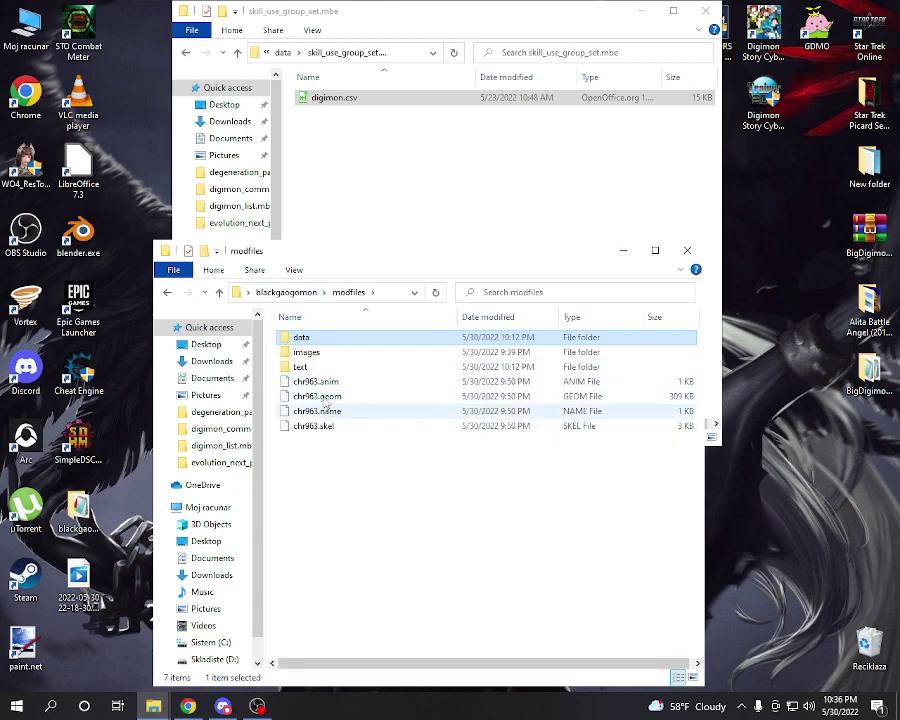
double_click(305, 352)
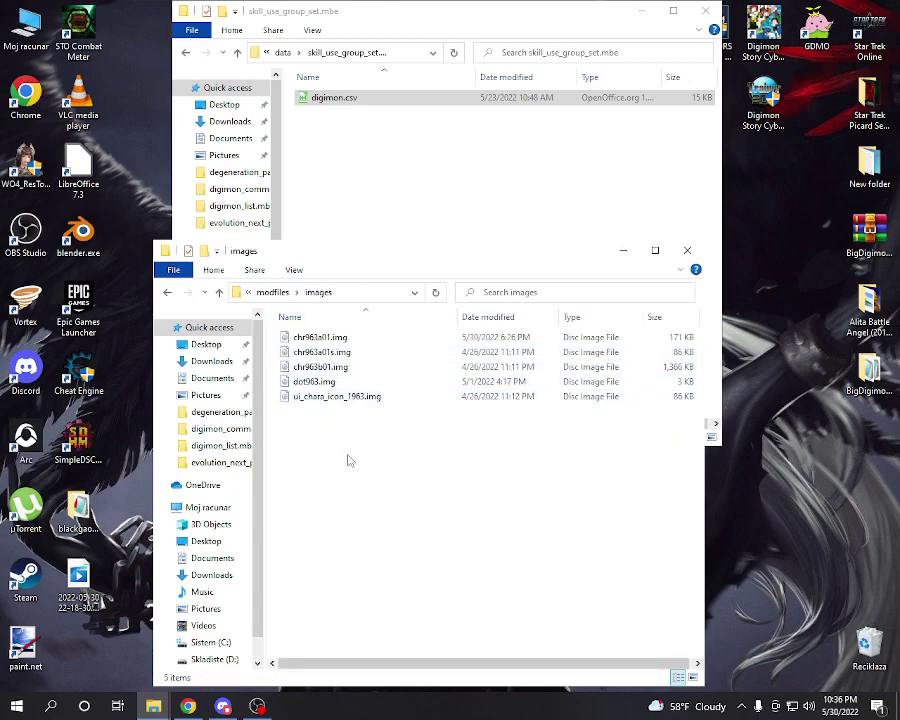
drag(348, 460, 285, 335)
click(273, 292)
drag(320, 455, 300, 380)
double_click(300, 367)
click(272, 292)
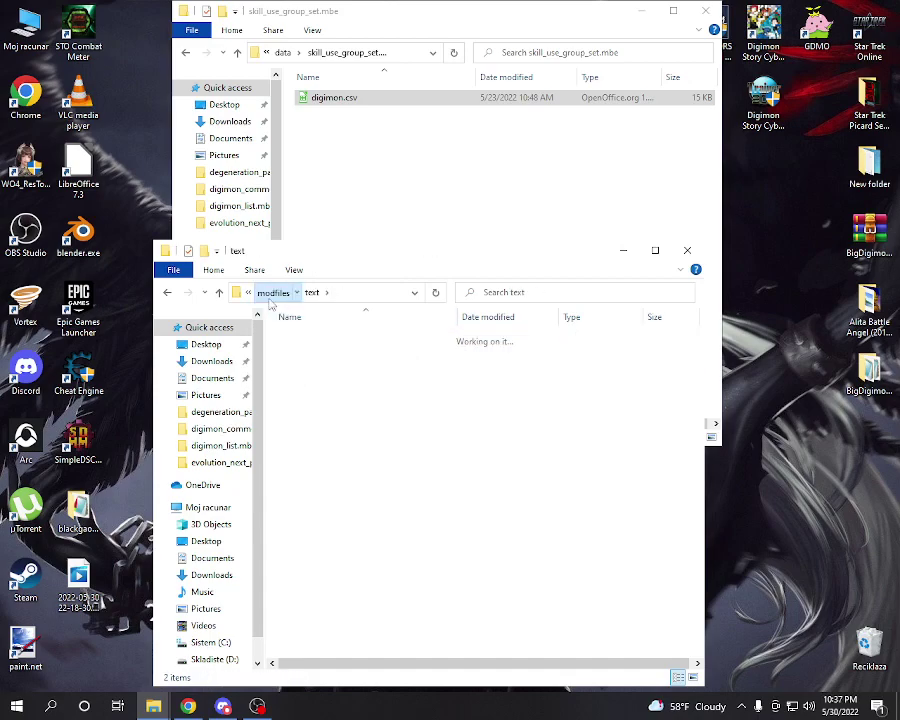
click(290, 292)
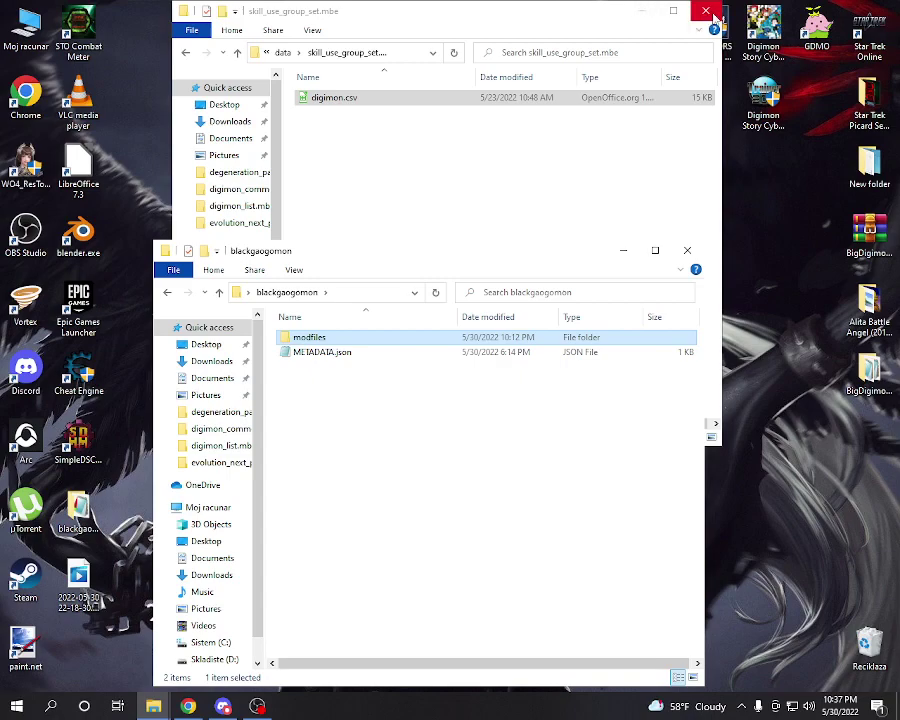
Close the skill_use_group_set.mbe and blackgaogomon folder windows.
click(706, 12)
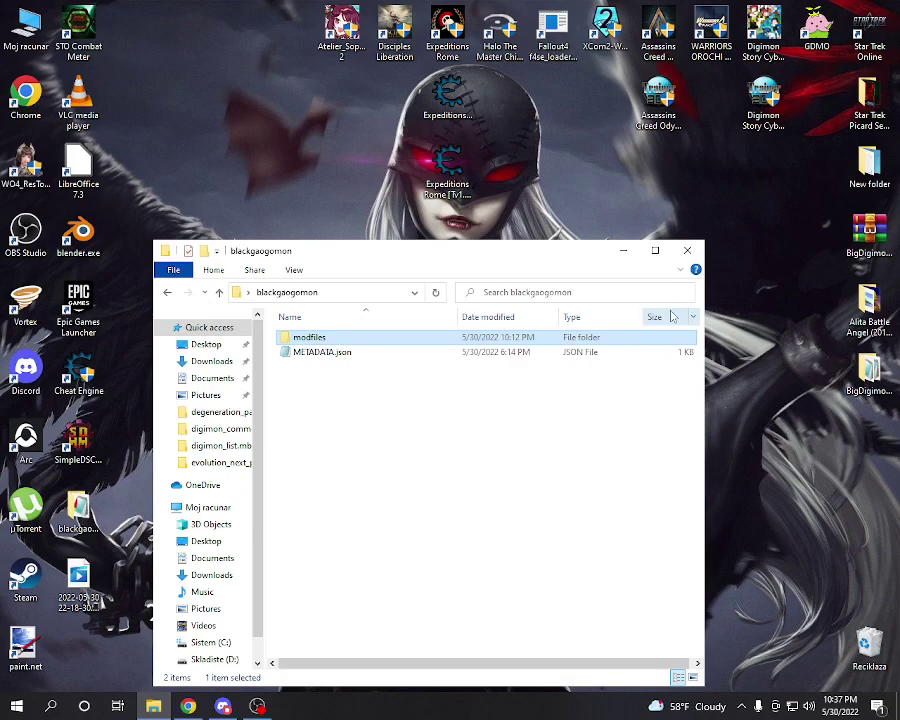
click(690, 249)
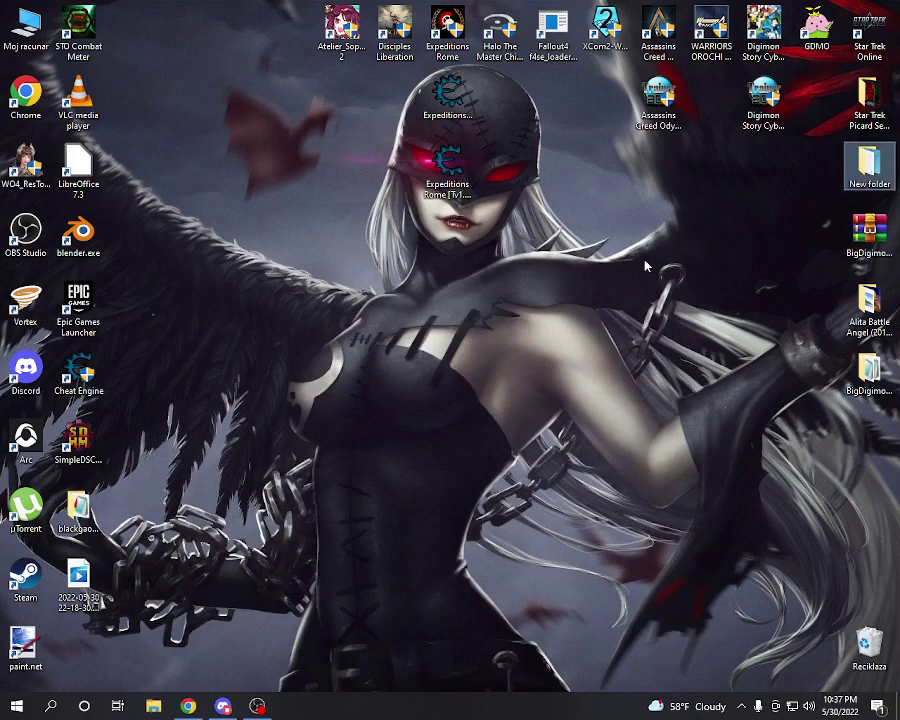
right_click(96, 516)
click(132, 187)
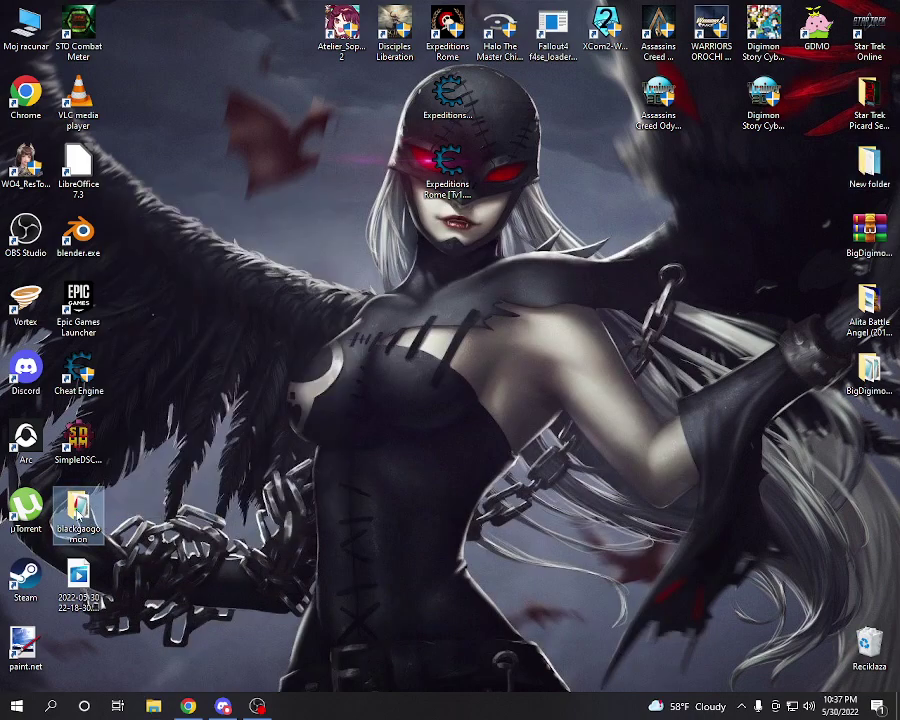
click(688, 251)
Open SimpleDSCSModManager, examine its configuration and extraction options, and close it.
double_click(79, 448)
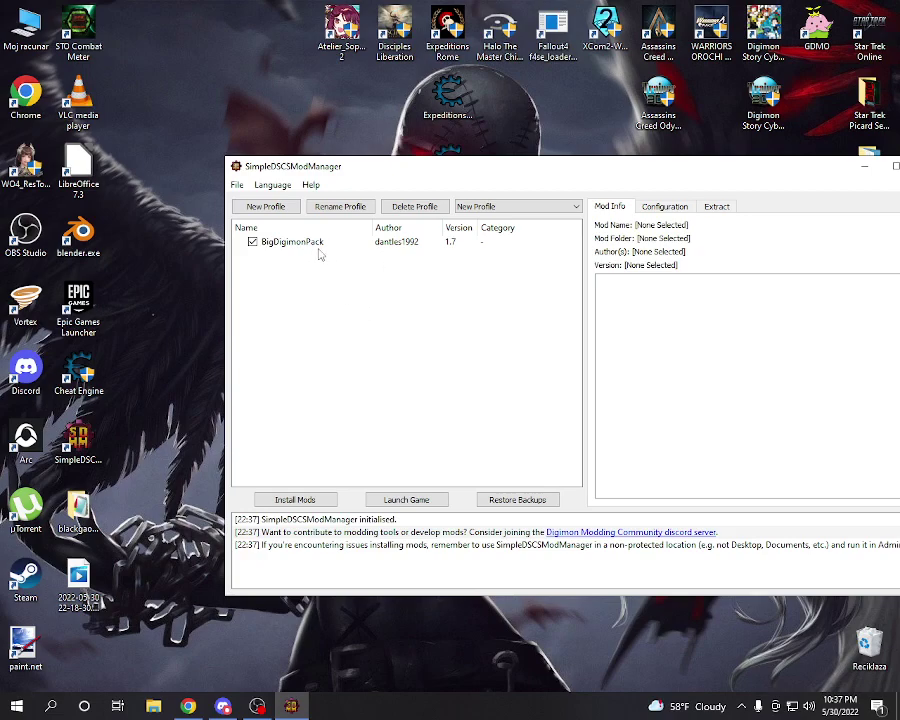
drag(426, 174, 327, 182)
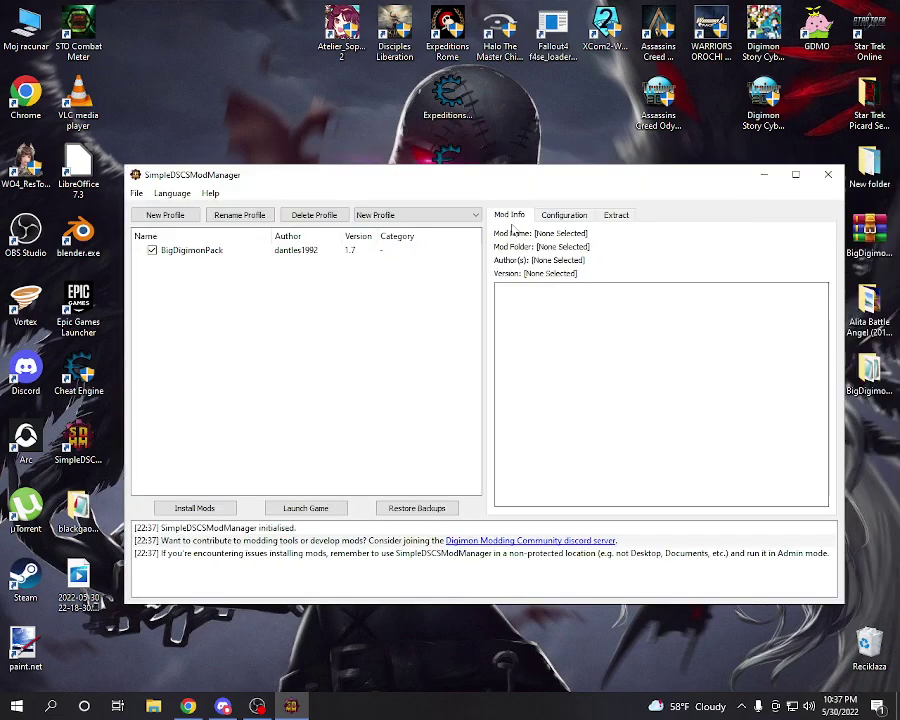
click(564, 215)
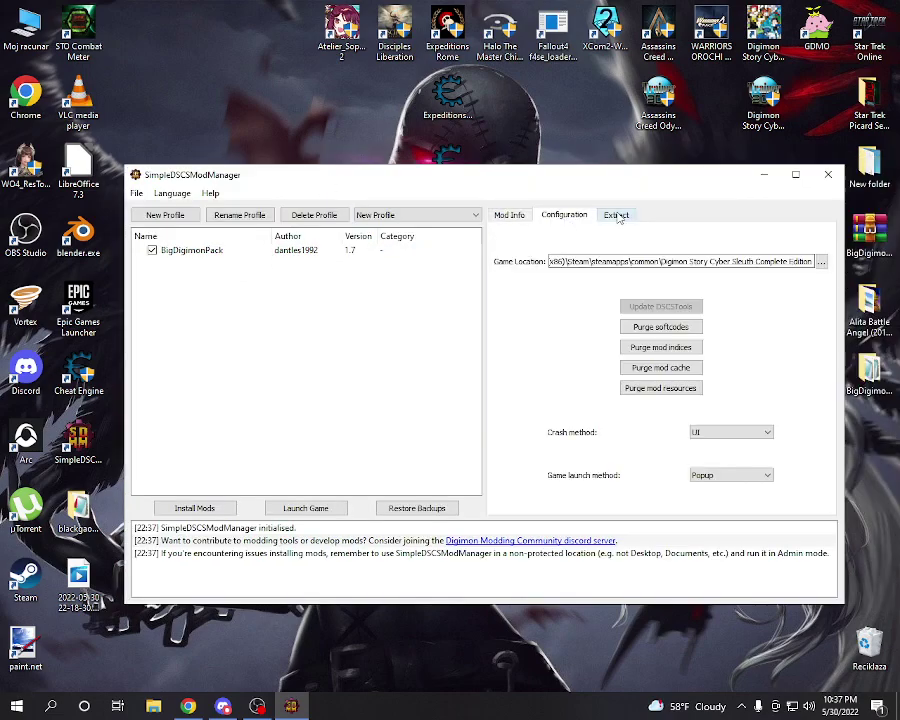
click(617, 216)
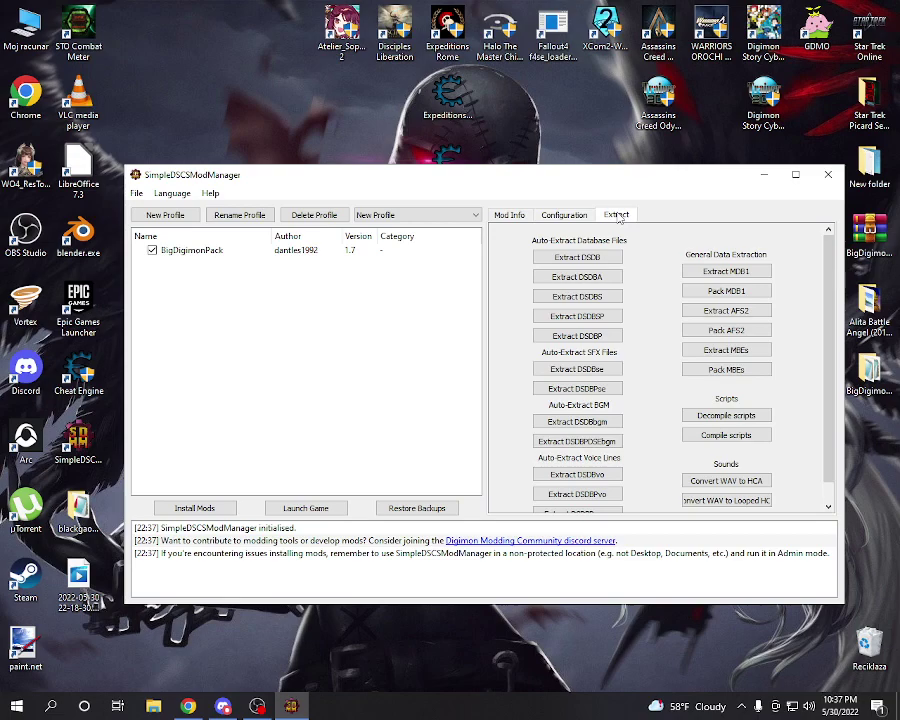
scroll(640, 363, down, 1)
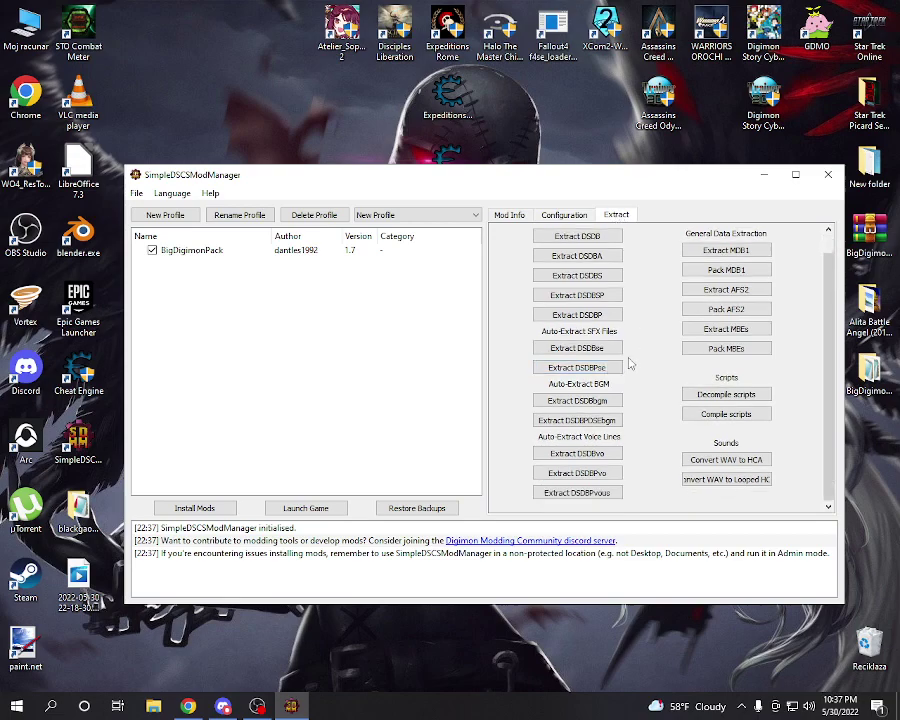
scroll(633, 362, up, 1)
scroll(639, 345, down, 1)
click(828, 177)
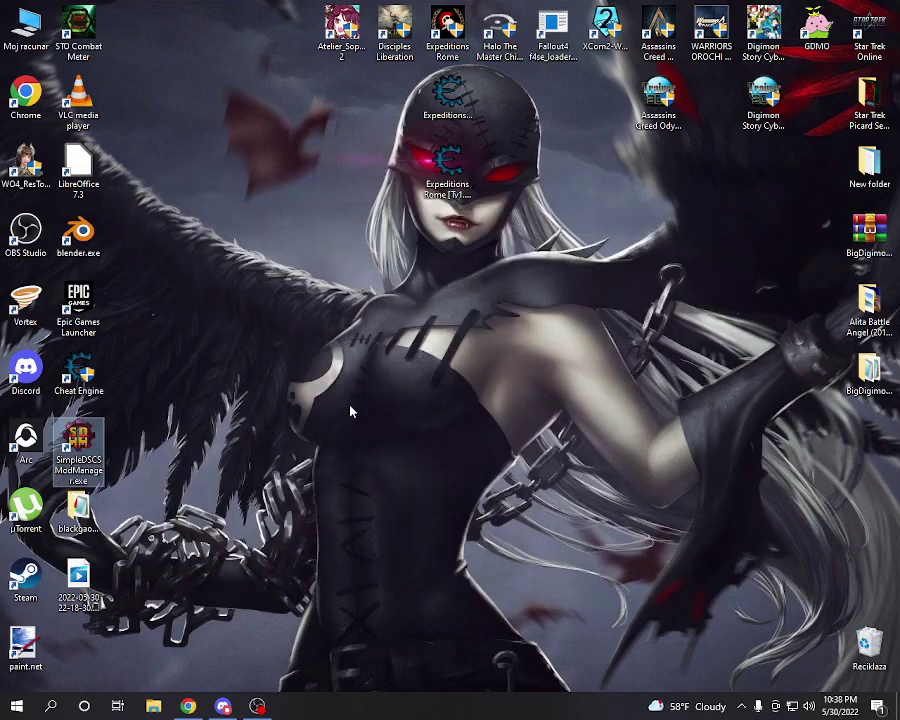
Compress the whole blackgaogomon folder on the desktop into blackgaogomon.zip in ZIP format.
click(90, 516)
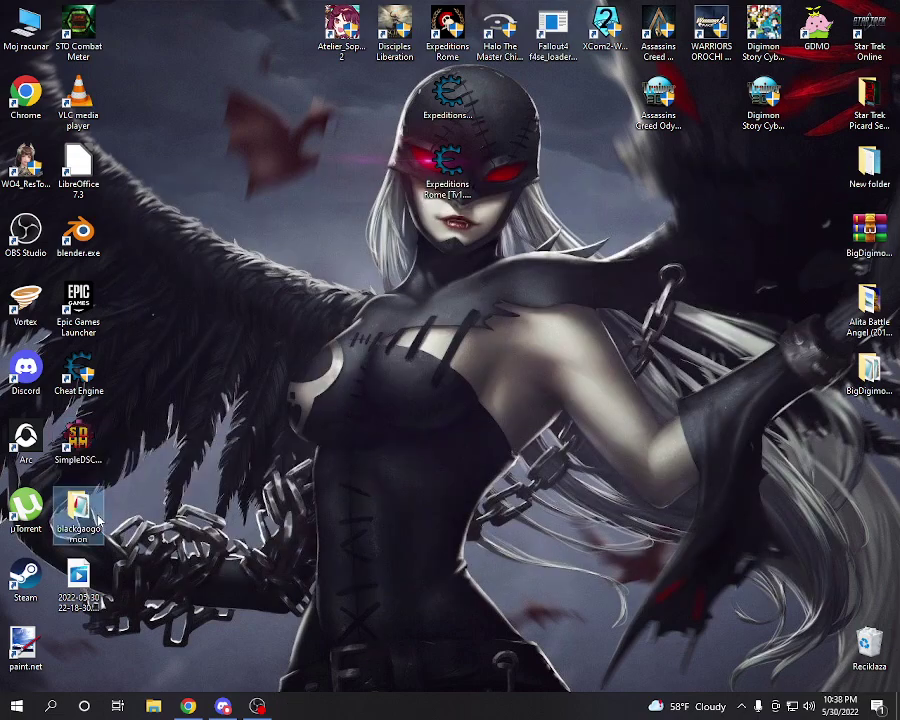
right_click(80, 505)
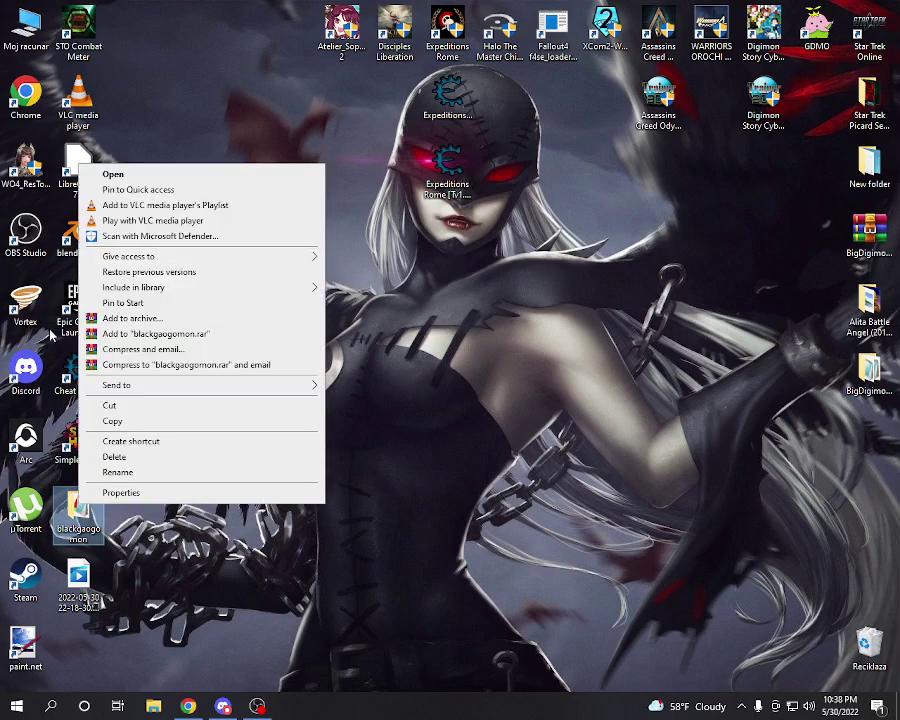
click(148, 320)
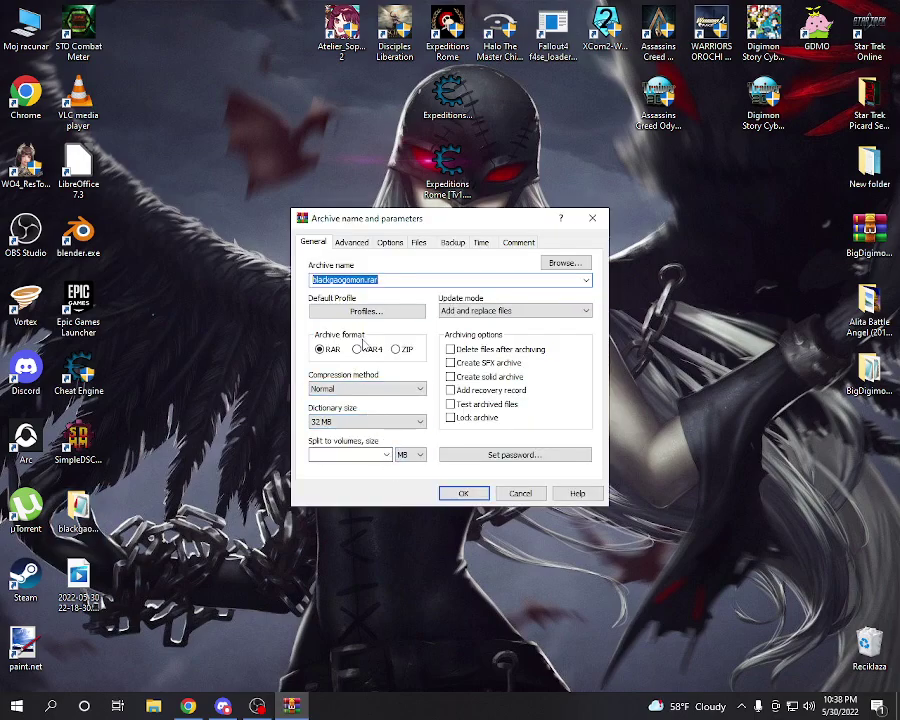
click(396, 349)
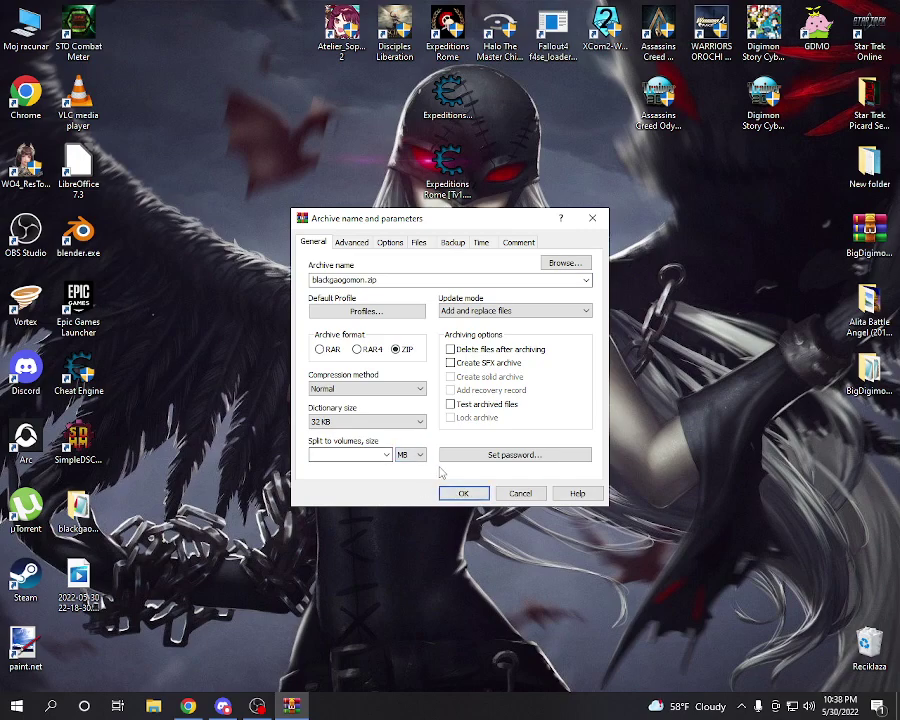
click(462, 492)
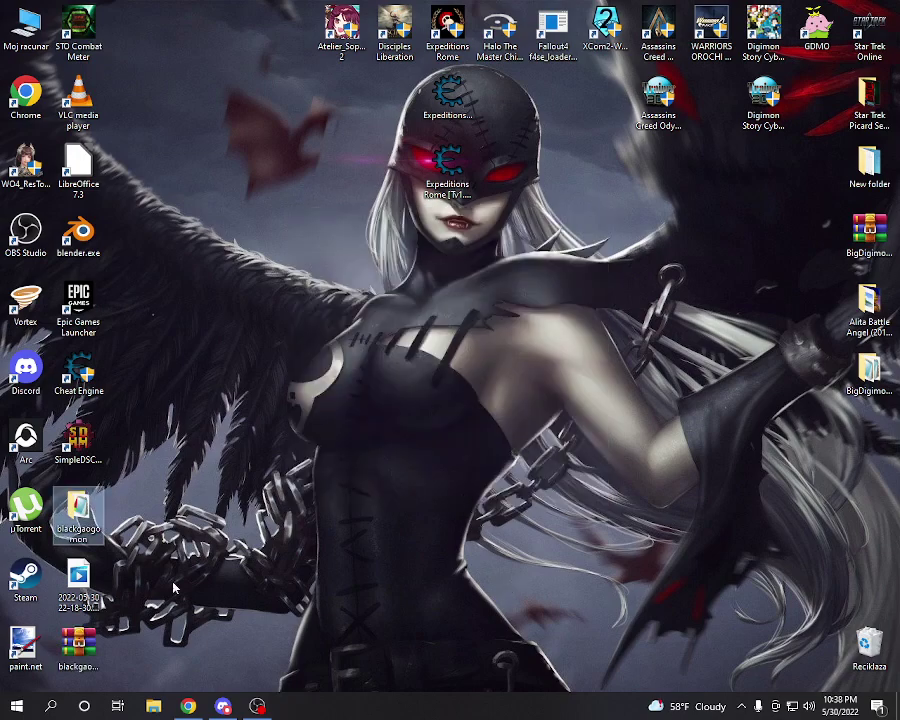
Move blackgaogomon.zip to an empty area of the desktop, check its top-level contents and close it.
drag(80, 645, 354, 524)
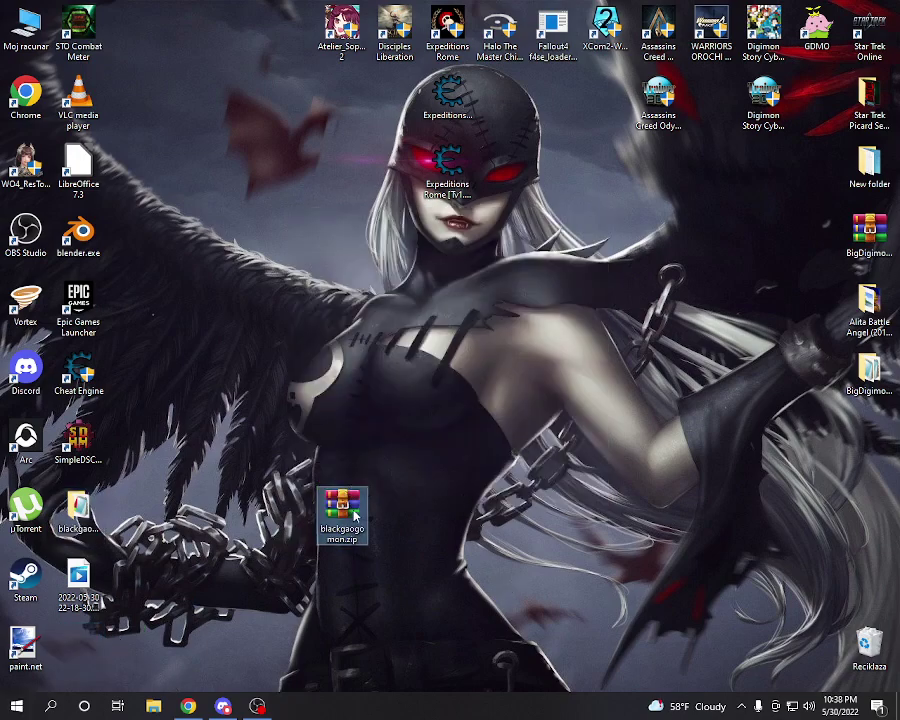
double_click(345, 505)
click(204, 150)
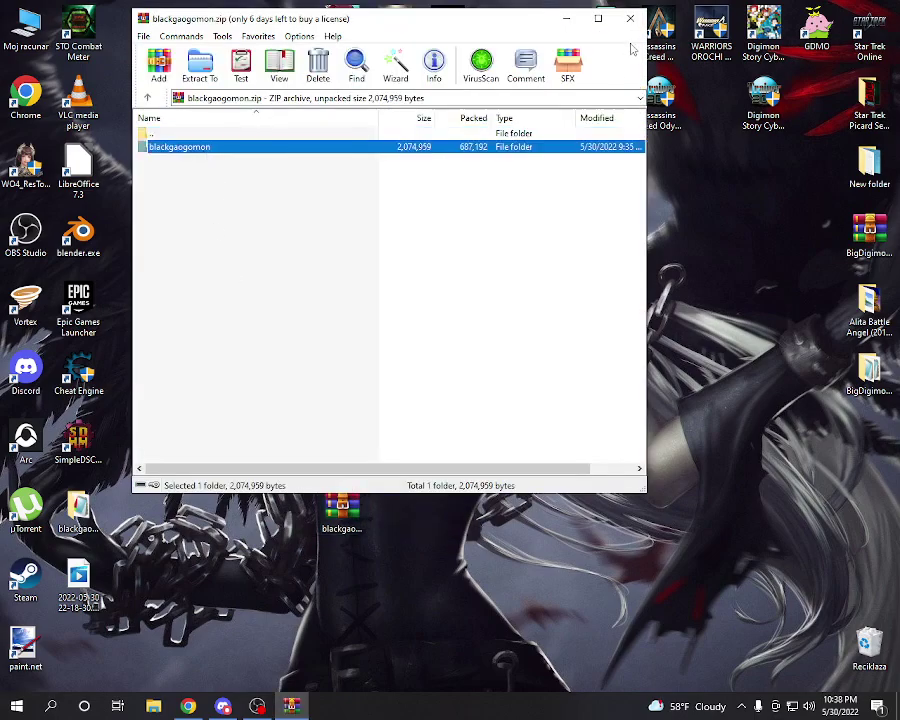
click(630, 18)
Open the blackgaogomon folder and discard the desktop's blackgaogomon.zip into the recycle bin.
double_click(80, 510)
drag(321, 322, 395, 437)
right_click(316, 338)
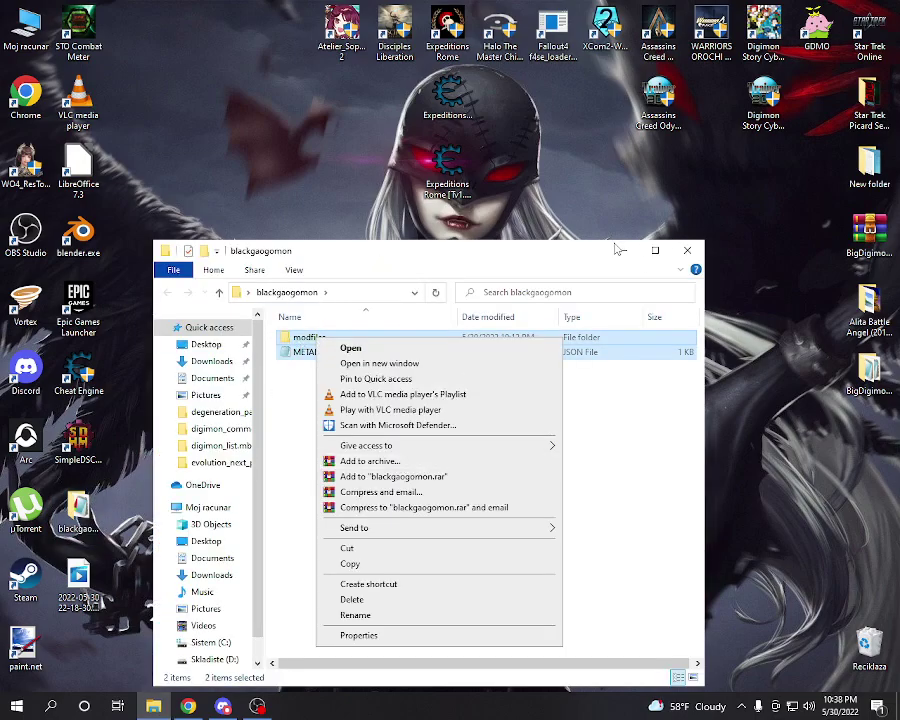
click(400, 461)
drag(341, 508, 874, 648)
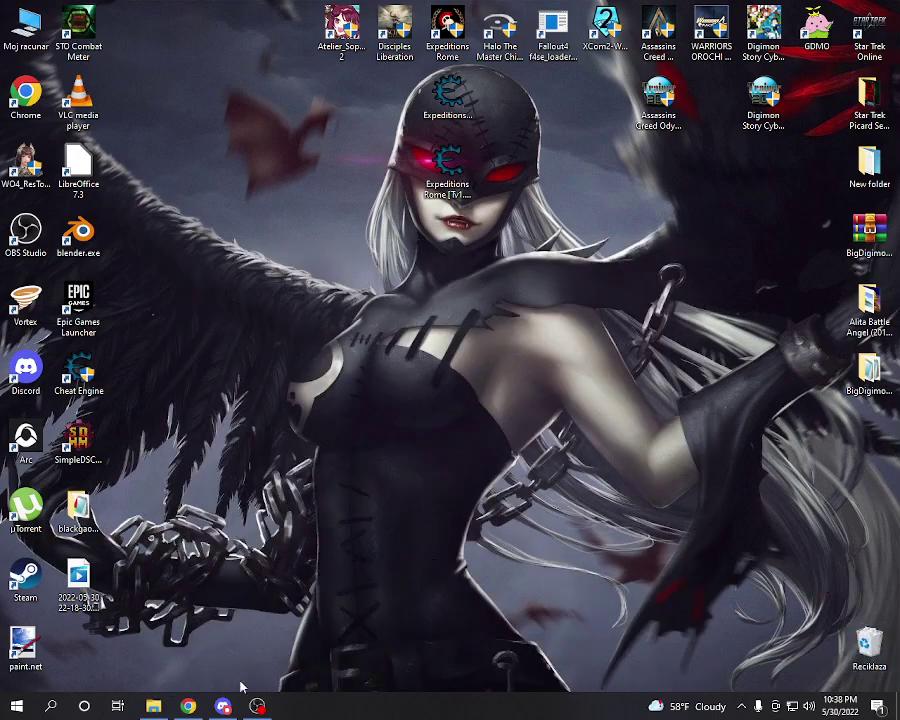
Compress modfiles and METADATA.json together into blackgaogomon.zip inside the blackgaogomon folder.
click(153, 706)
drag(460, 410, 371, 333)
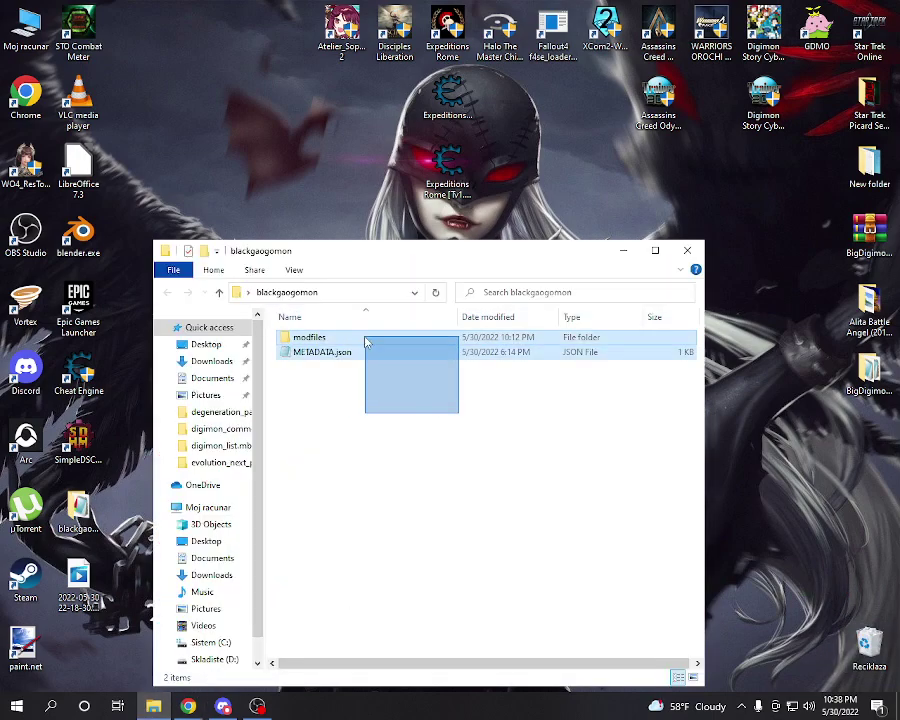
right_click(318, 336)
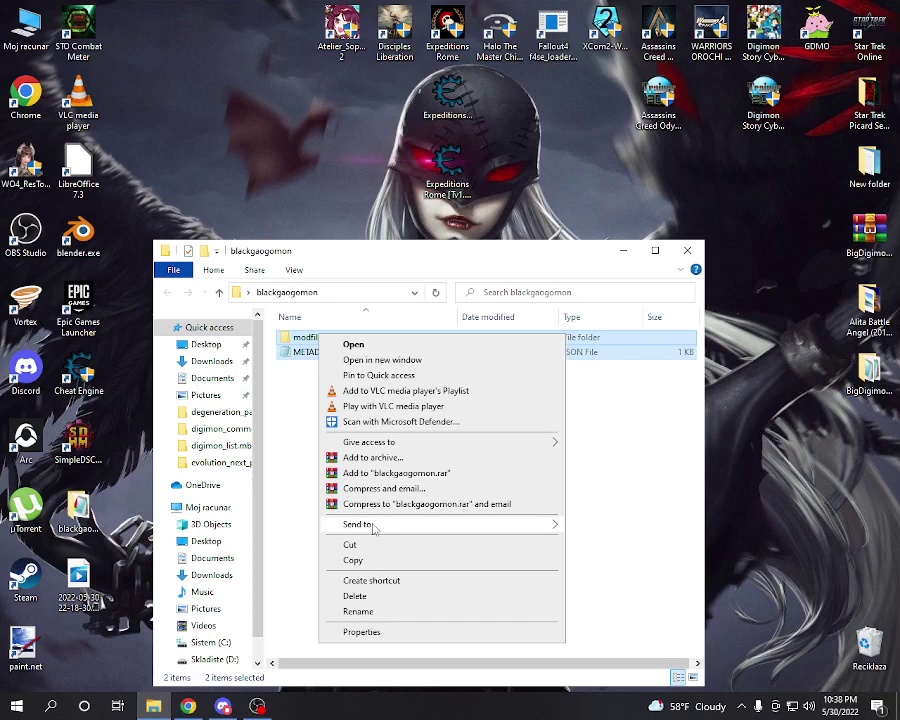
click(370, 457)
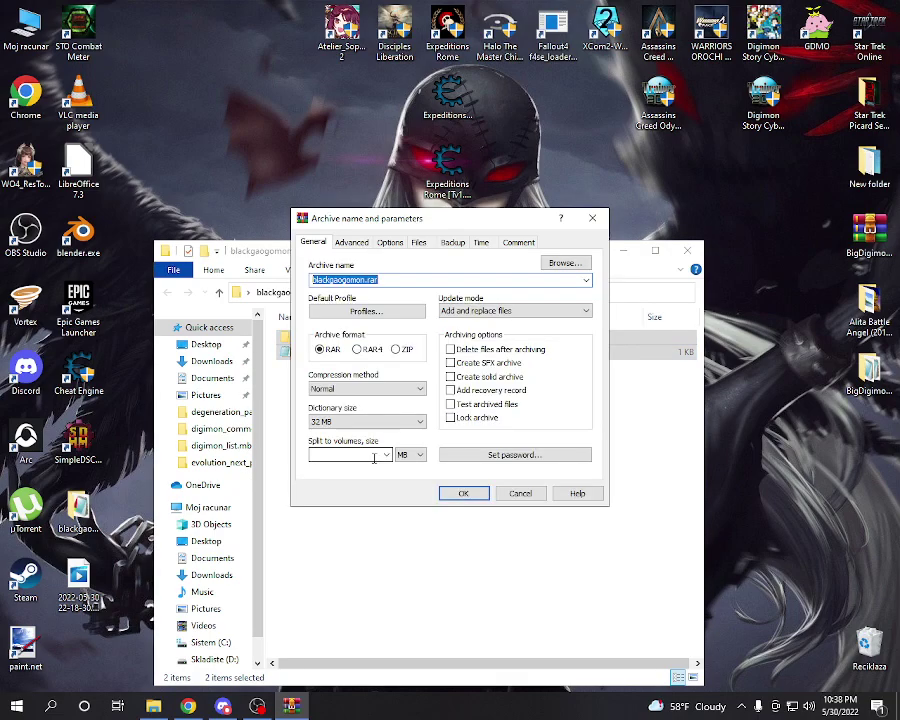
click(476, 496)
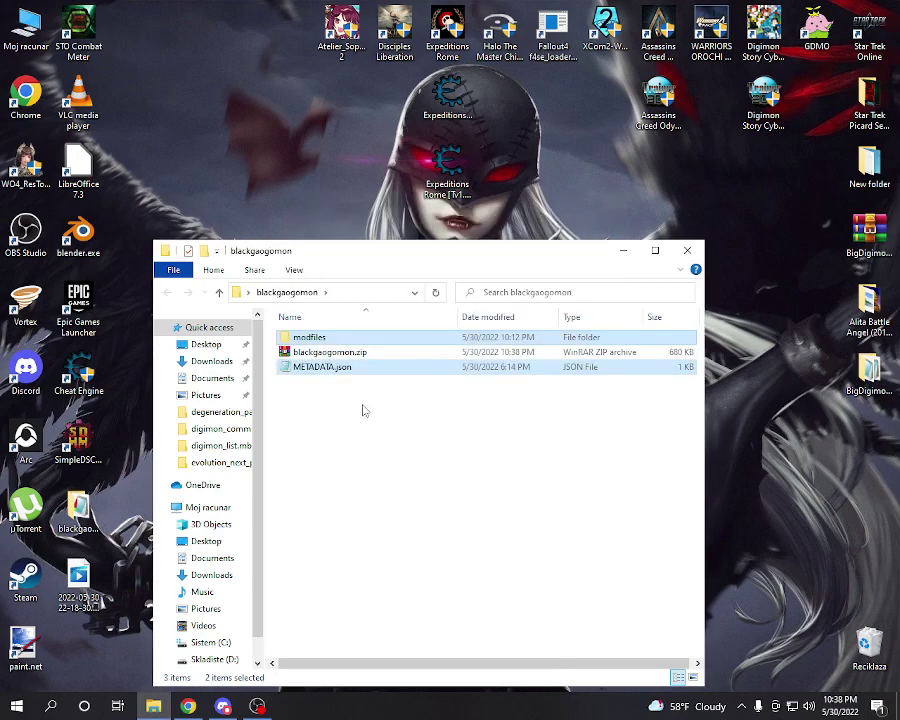
Check the modfiles and data folders inside the new blackgaogomon.zip and close the archive and folder windows.
double_click(310, 352)
double_click(165, 147)
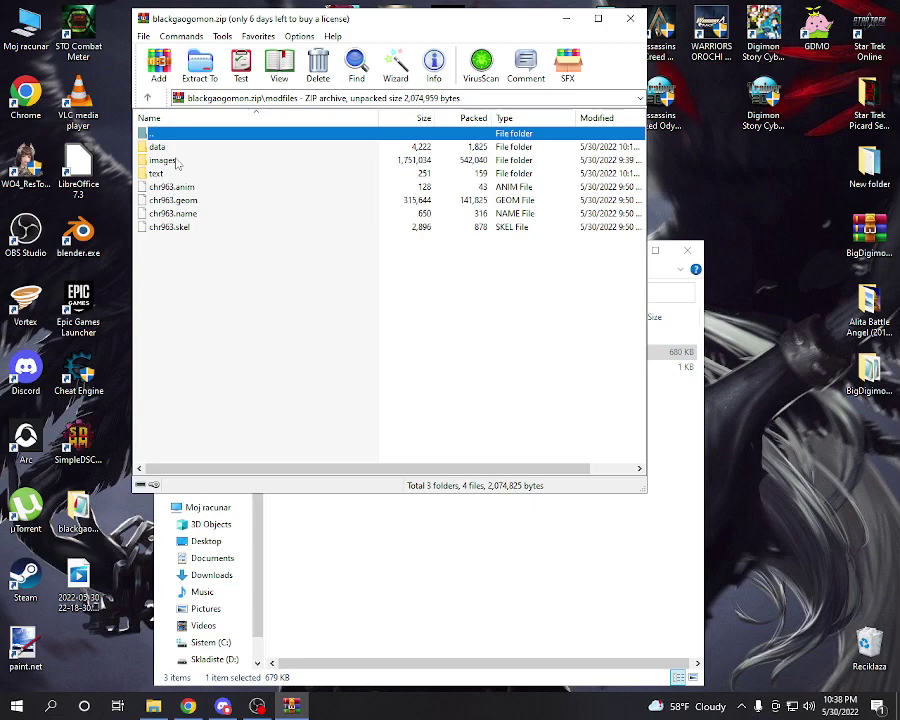
double_click(157, 147)
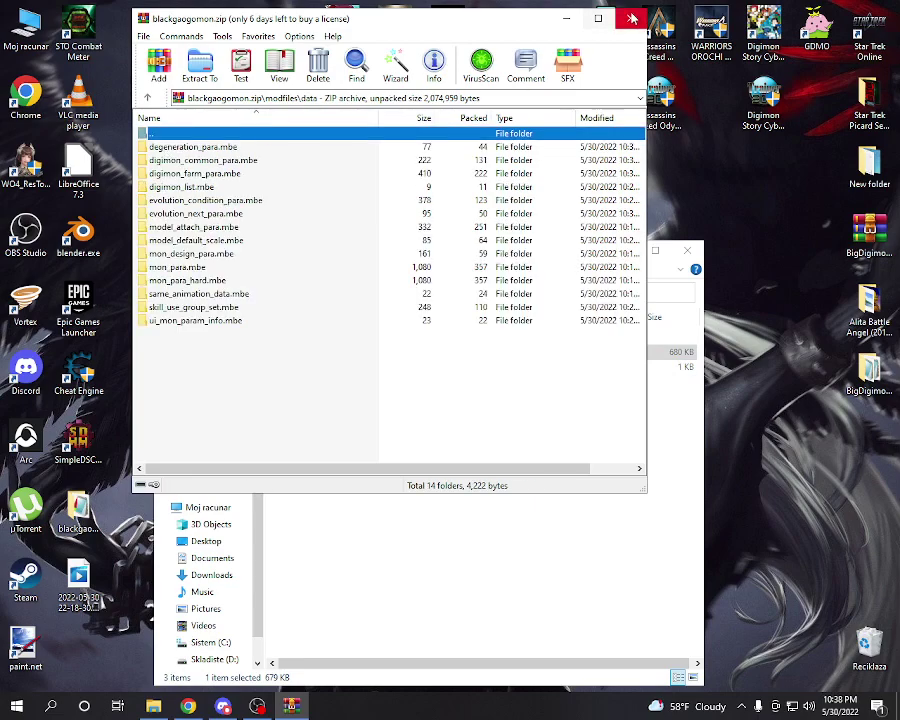
key(alt+F4)
click(78, 440)
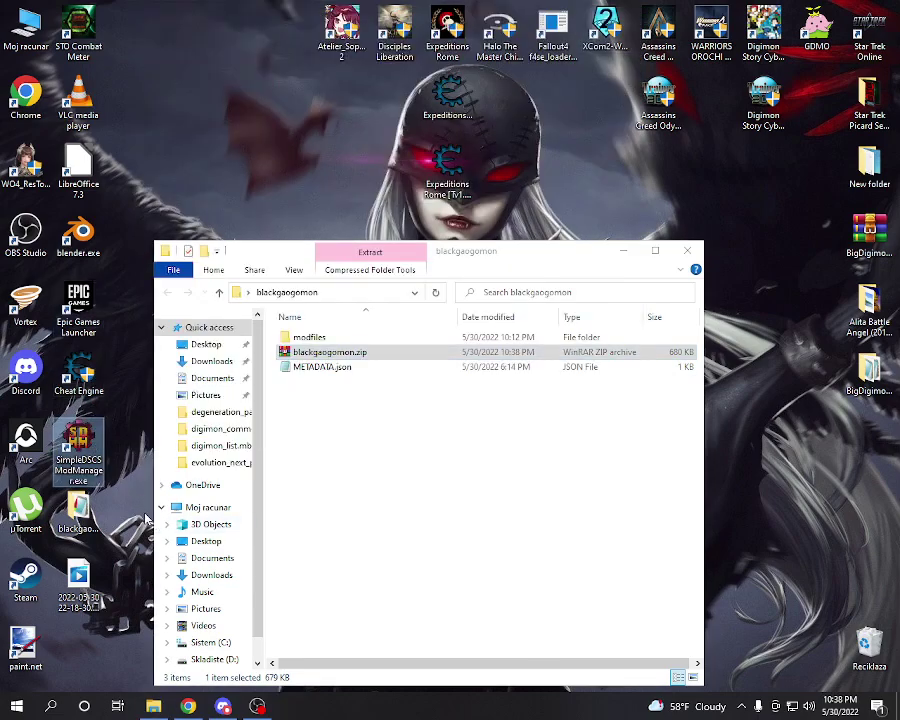
click(687, 250)
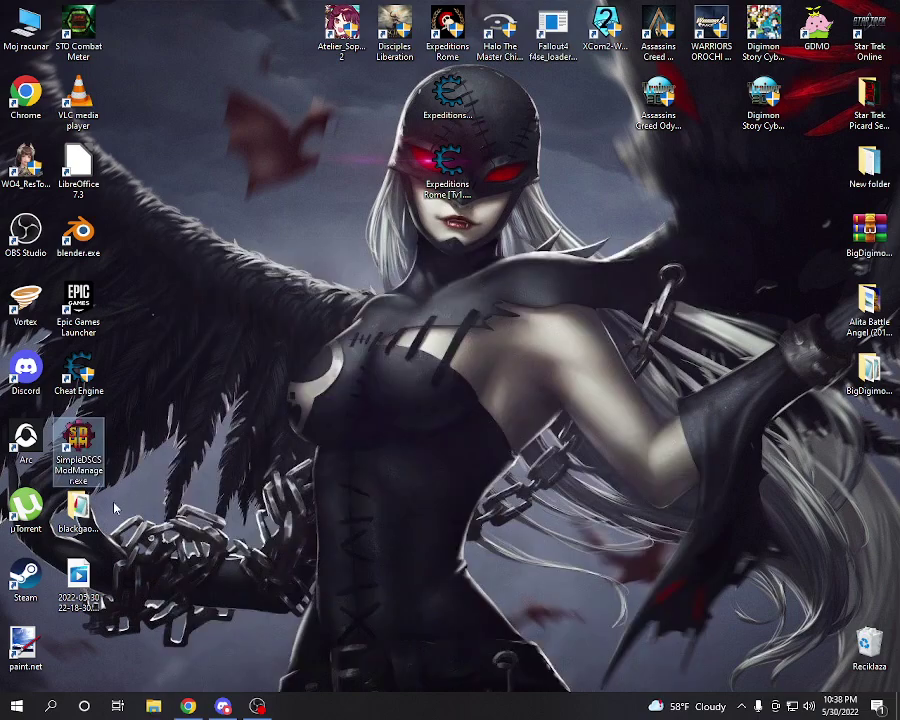
Move blackgaogomon.zip from the blackgaogomon folder to the desktop and check that it holds modfiles and METADATA.json.
click(80, 512)
double_click(80, 512)
click(300, 352)
drag(300, 352, 288, 230)
click(687, 250)
double_click(294, 168)
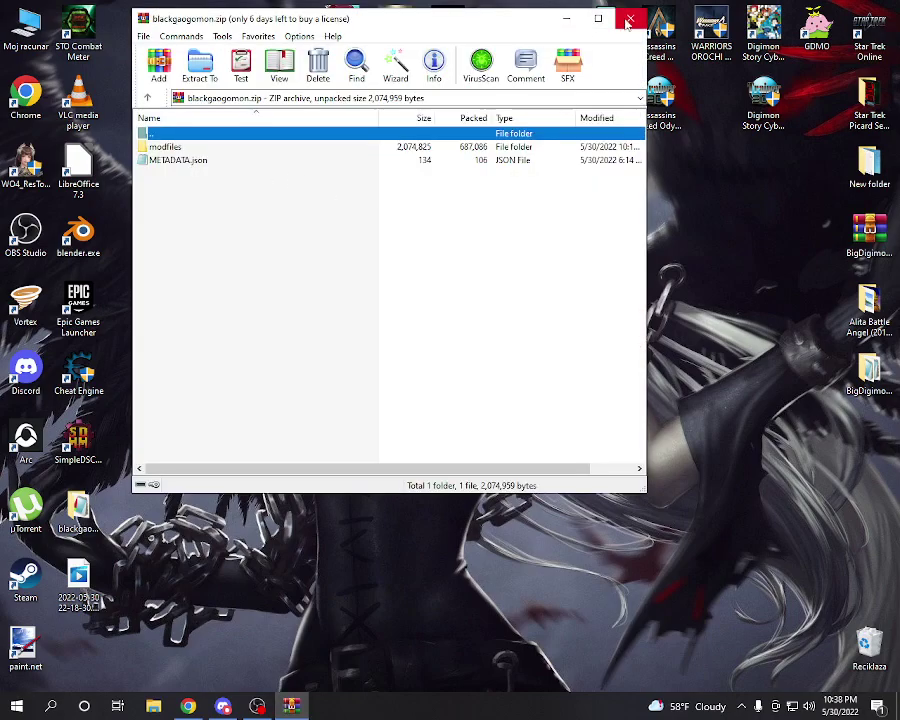
click(630, 18)
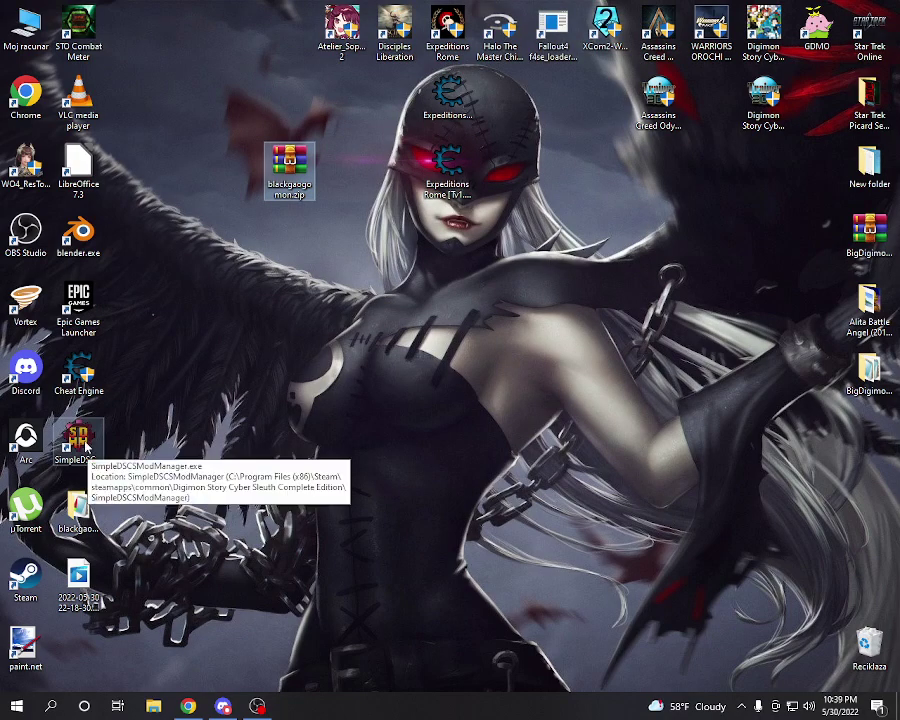
Open SimpleDSCSModManager and add the desktop's blackgaogomon.zip to its mod list.
double_click(84, 445)
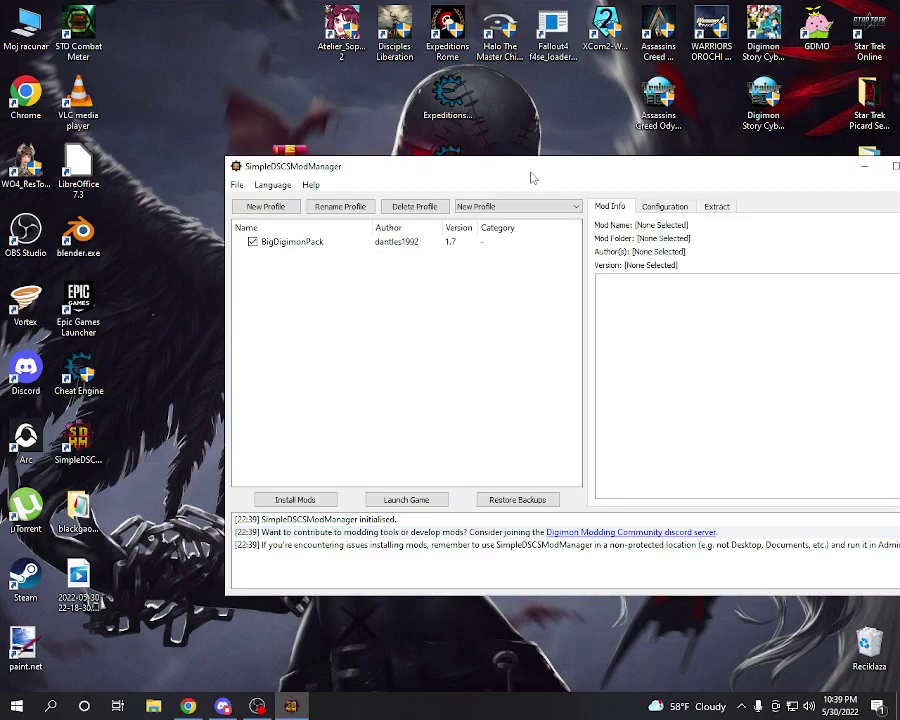
drag(532, 178, 412, 267)
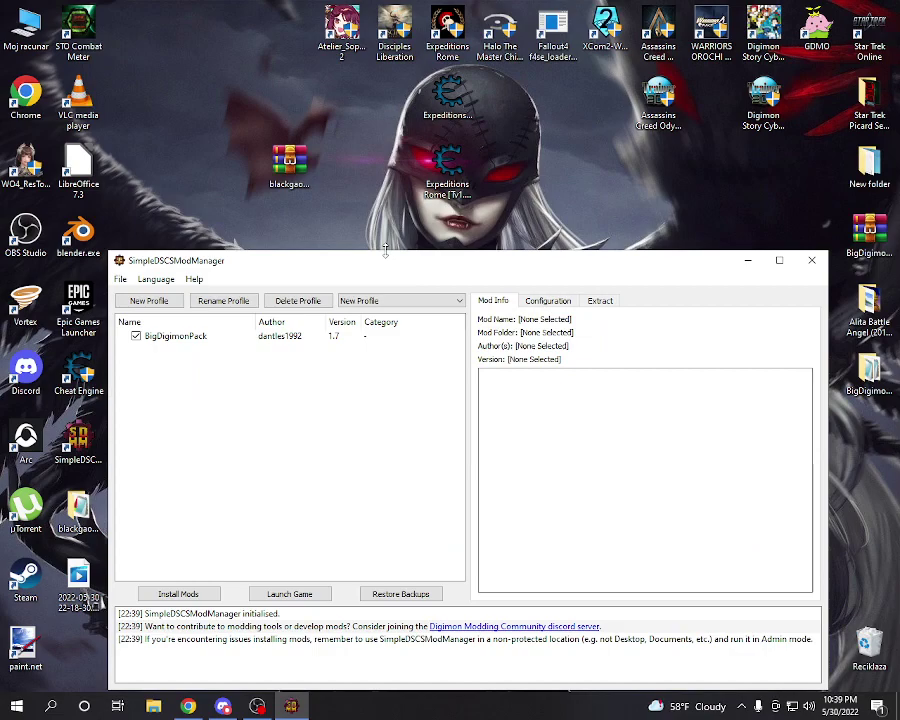
drag(297, 168, 190, 425)
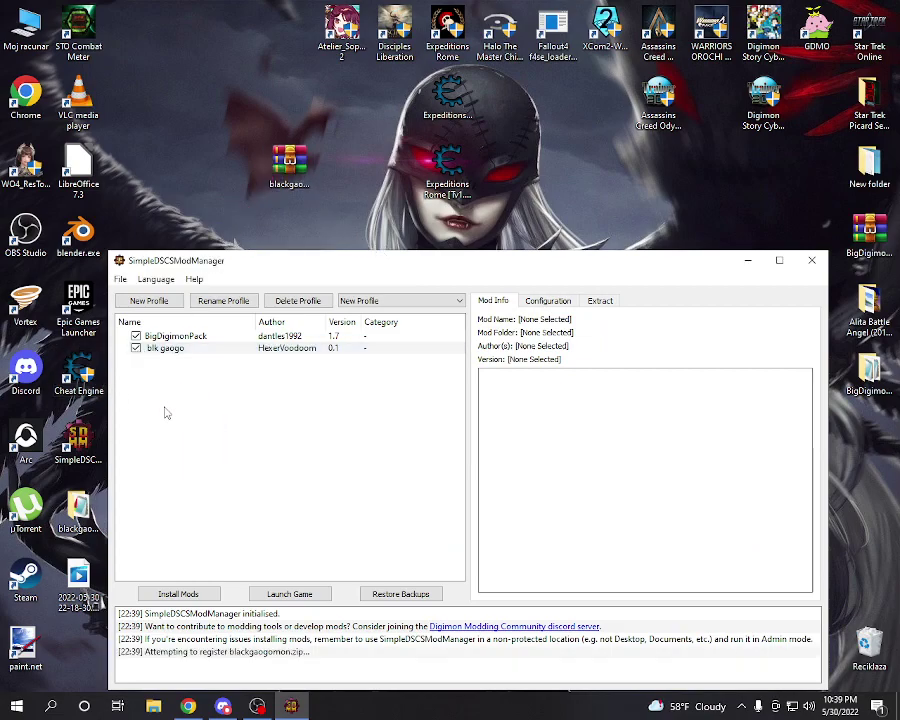
Disable BigDigimonPack in the mod list and install the mods with only blk gaogo enabled.
click(136, 336)
click(178, 594)
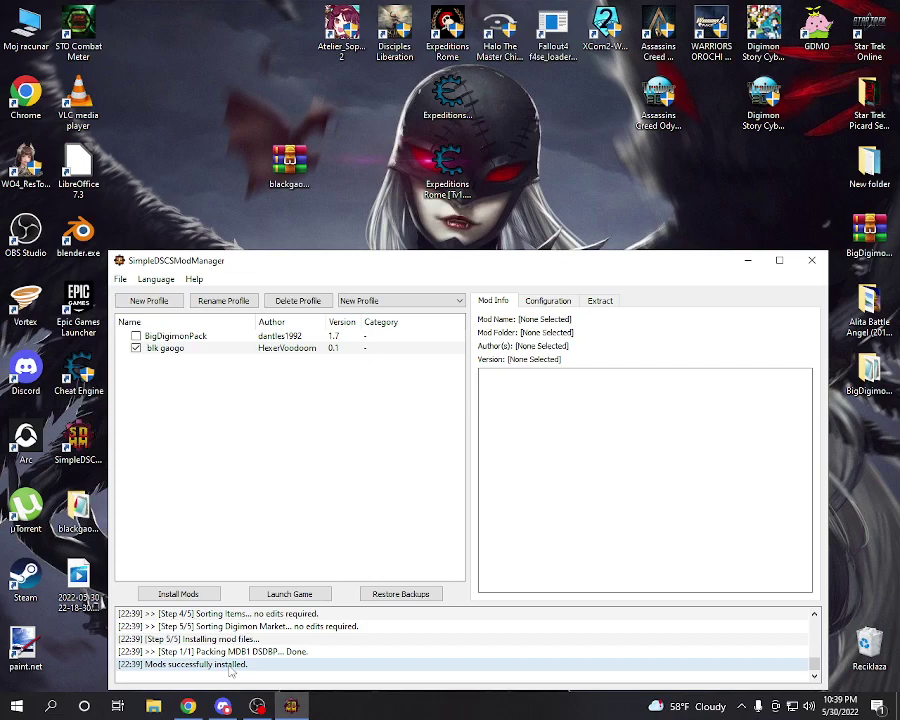
Restore the game's backup files, then disable the blk gaogo mod and delete it from the mod list.
click(415, 595)
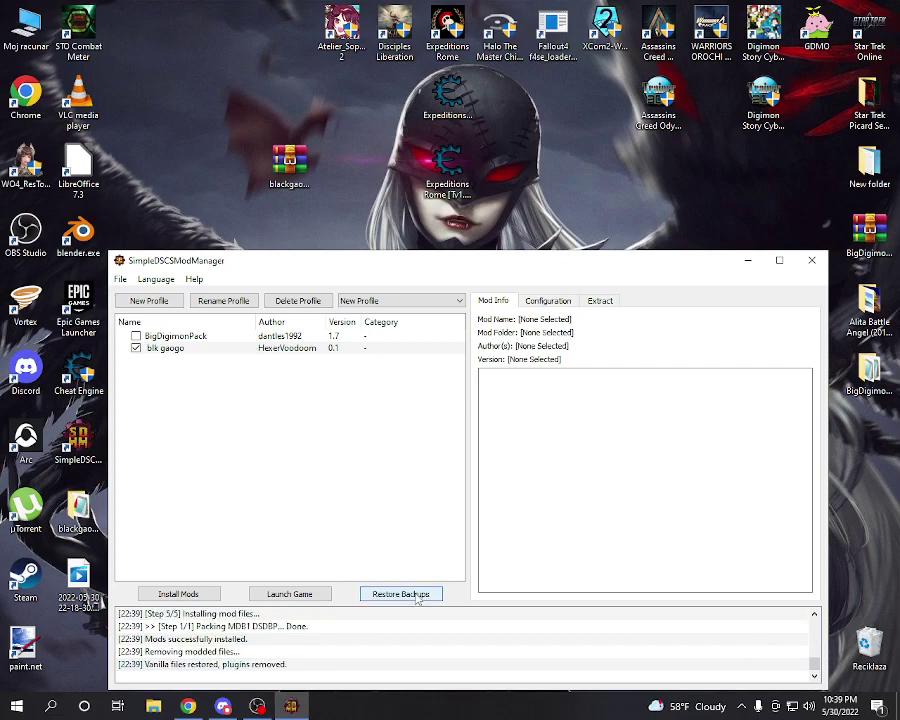
click(136, 348)
right_click(162, 348)
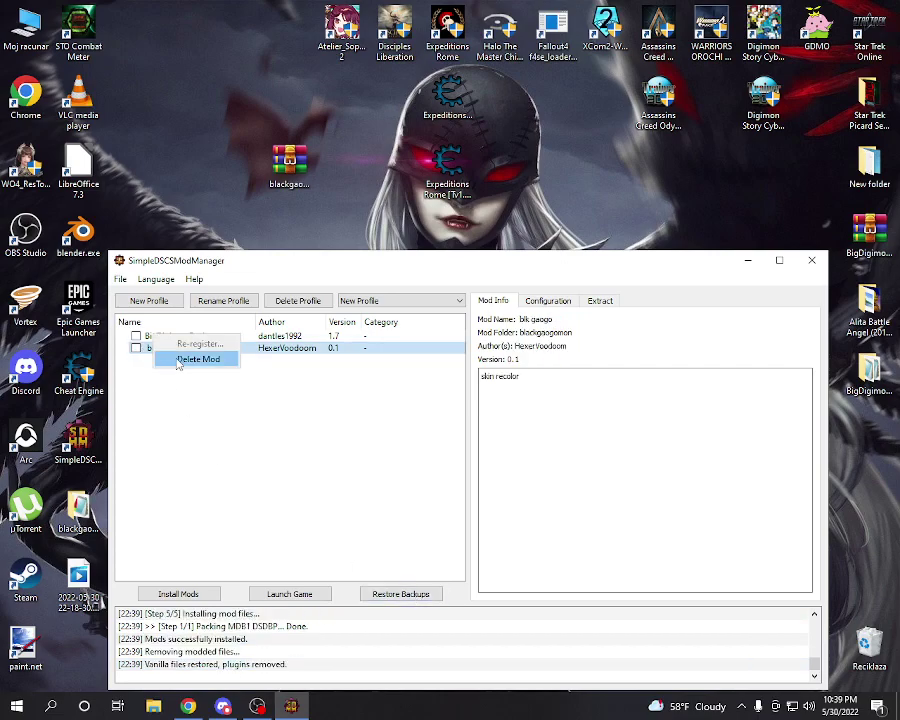
click(180, 360)
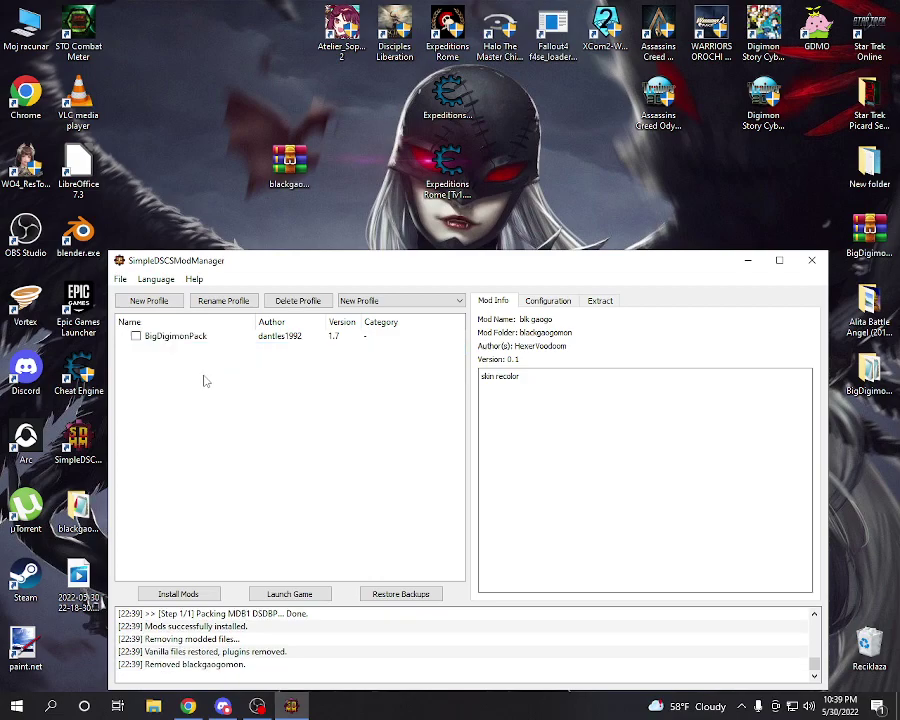
Minimize the mod manager, refresh the desktop and move blackgaogomon.zip into the free spot beside the paint.net shortcut.
click(748, 261)
right_click(530, 400)
click(540, 434)
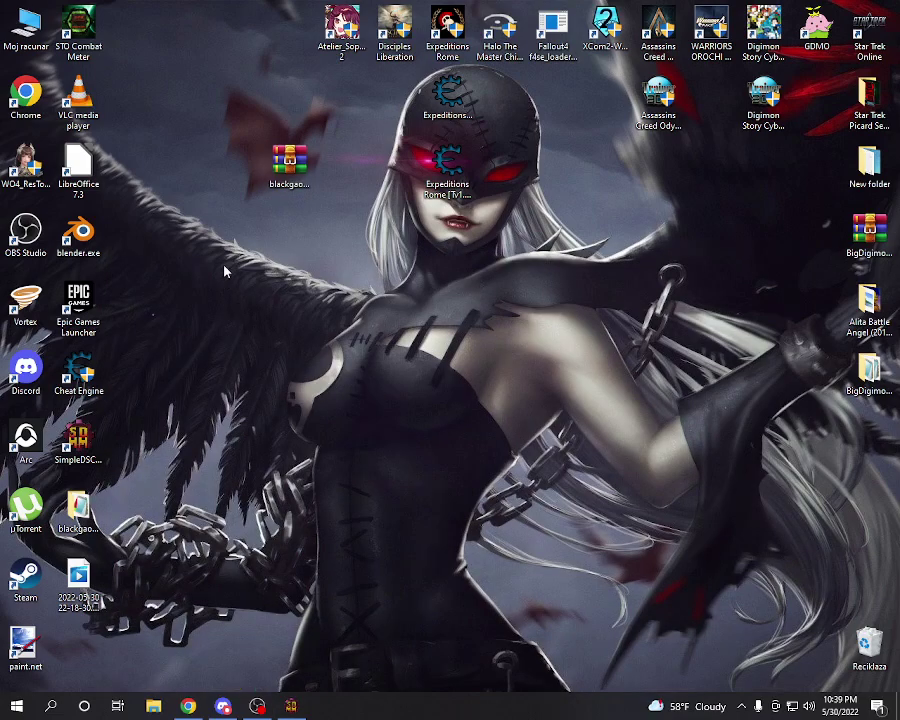
drag(289, 162, 78, 648)
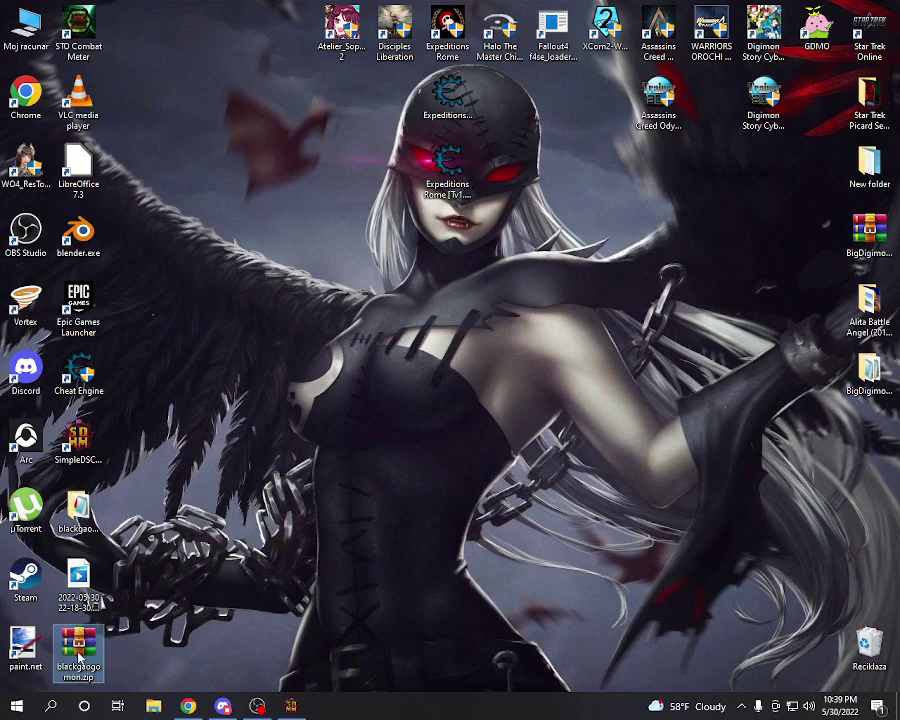
Open blackgaogomon.zip to review its modfiles folder and METADATA.json, then minimize the archive window.
double_click(80, 650)
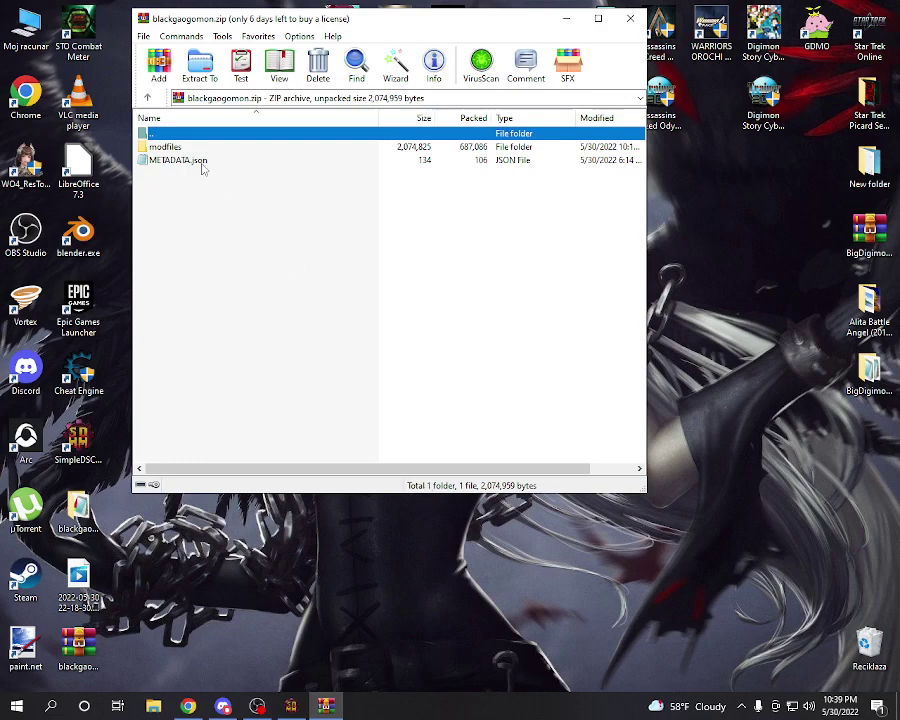
key(Down)
drag(320, 22, 366, 210)
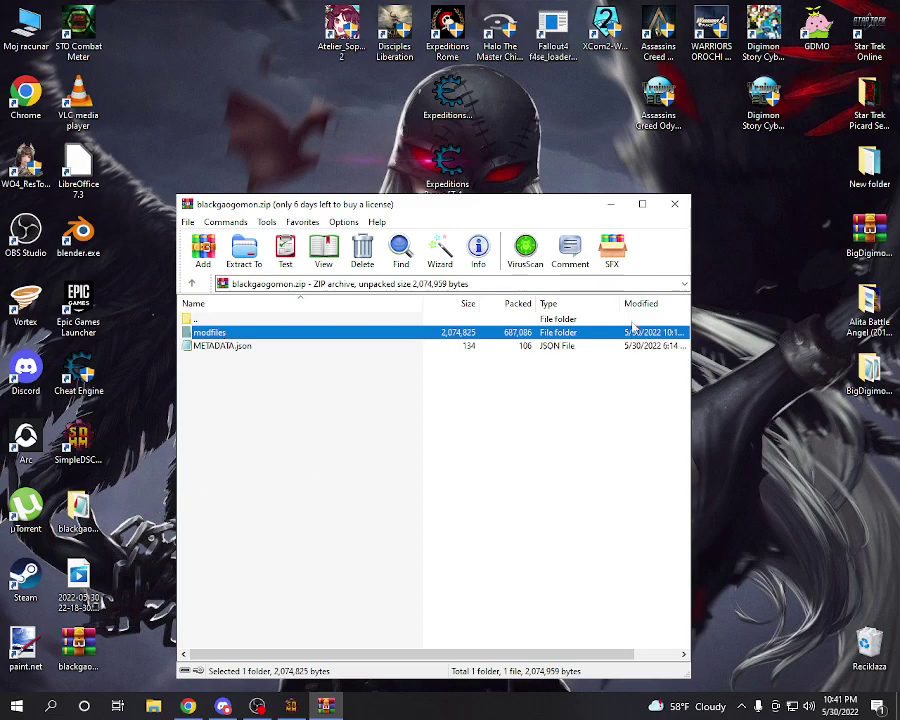
click(619, 205)
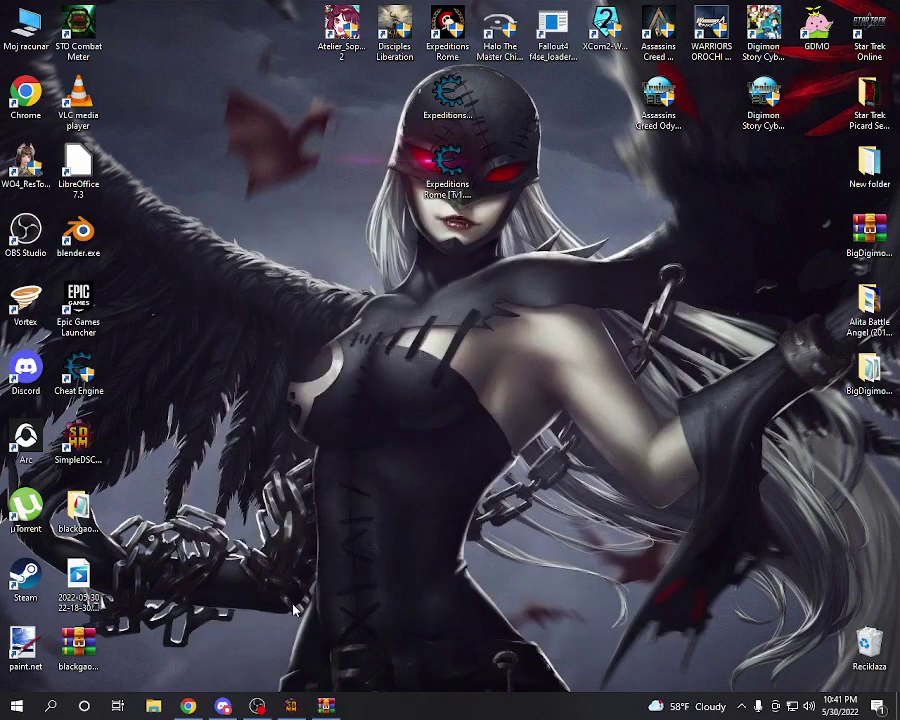
click(257, 707)
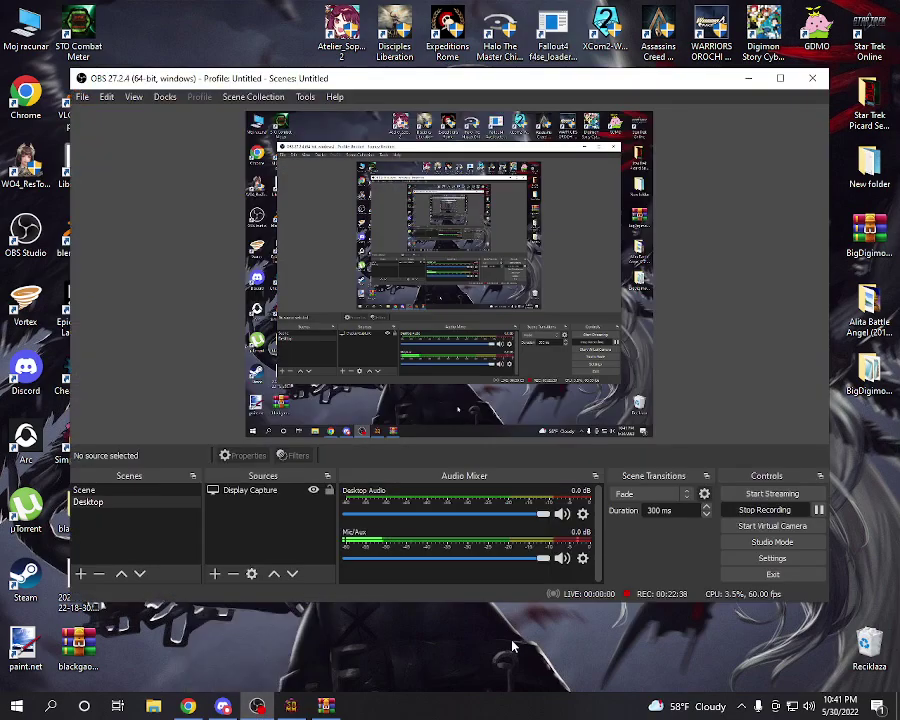